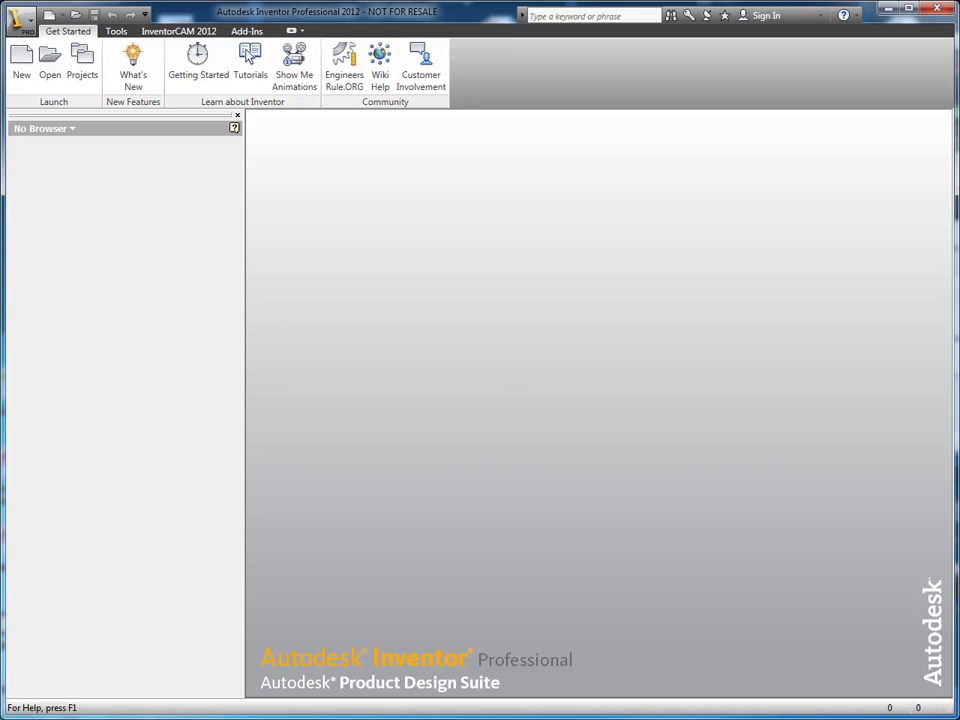
# Step: Create a new standard assembly and view it isometrically
pyautogui.click(22, 60)
pyautogui.doubleClick(484, 230)
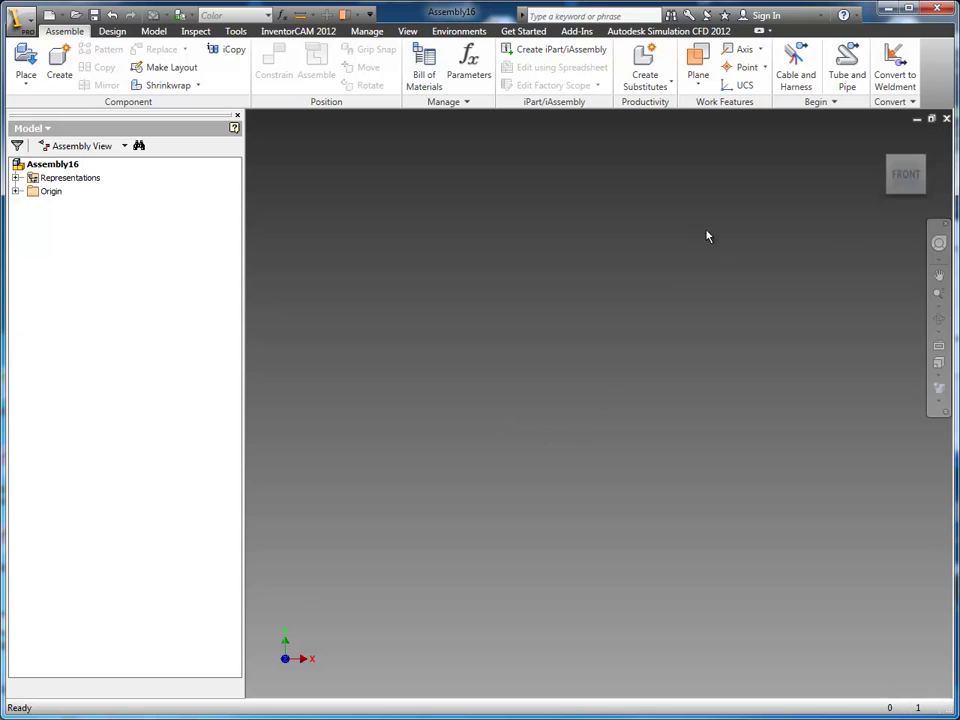
pyautogui.click(881, 141)
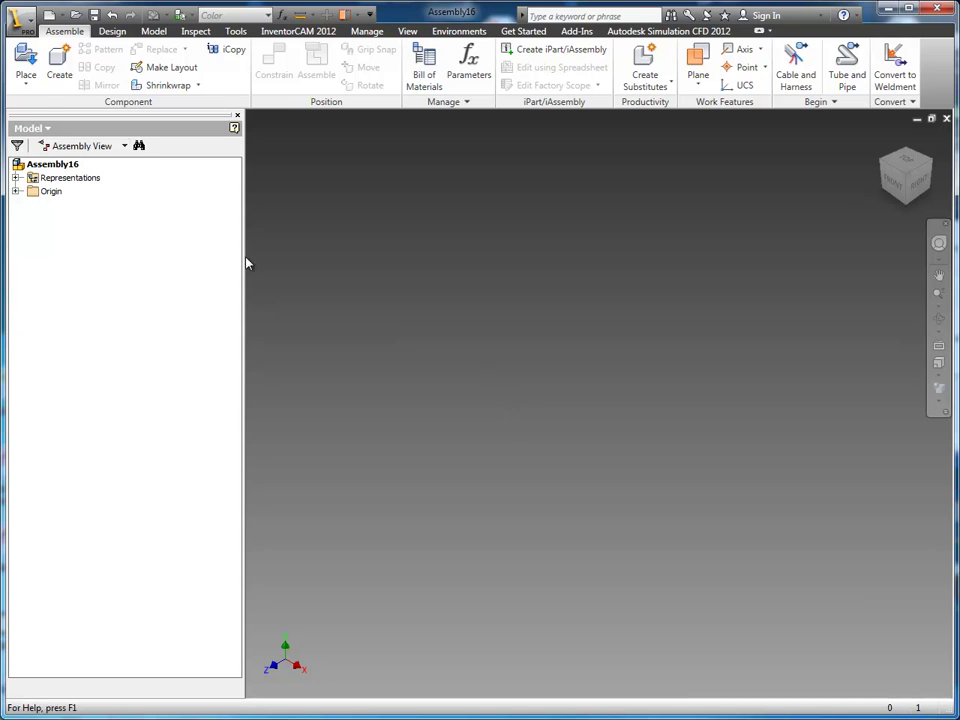
# Step: Create an in-place part named Cam Holder from the Standard.ipt template, with its base sketch on the assembly's XY plane
pyautogui.click(59, 70)
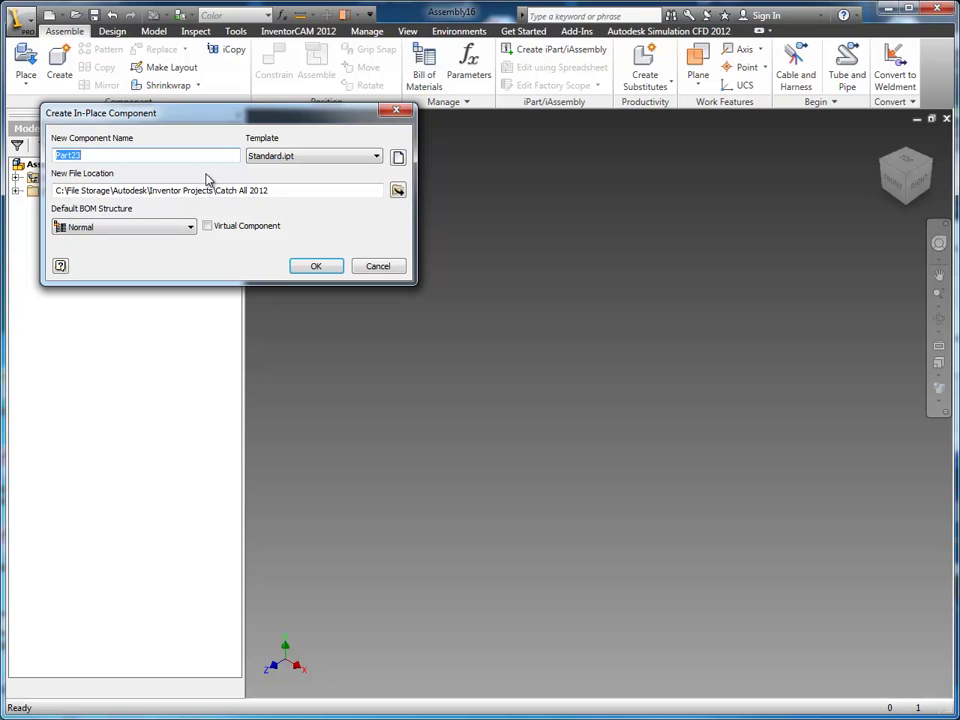
pyautogui.write('Cam Holder')
pyautogui.press('Return')
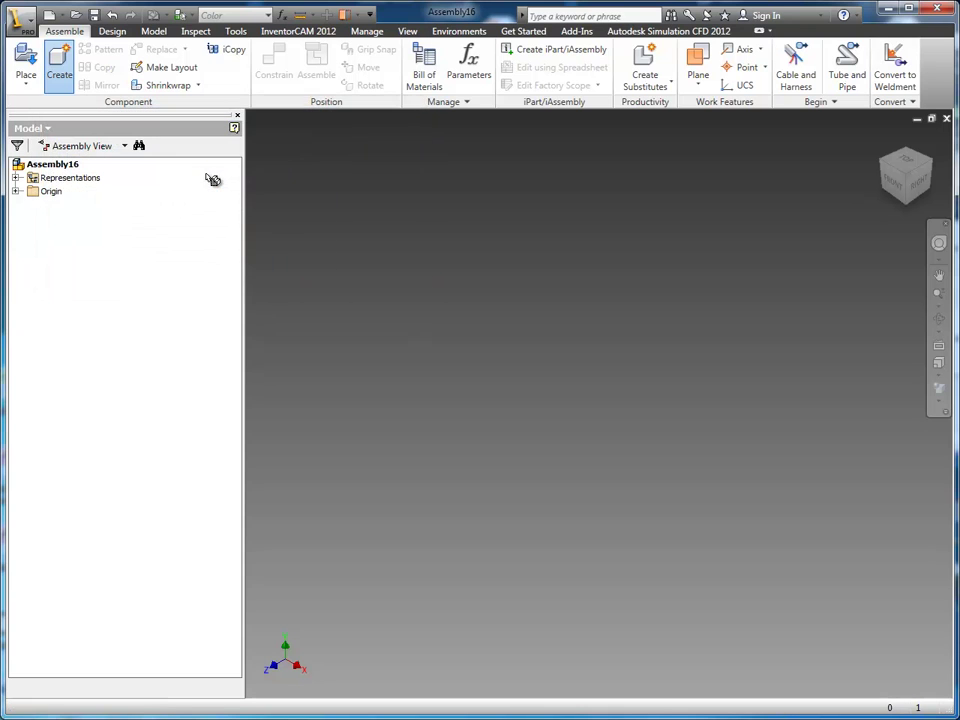
pyautogui.click(16, 191)
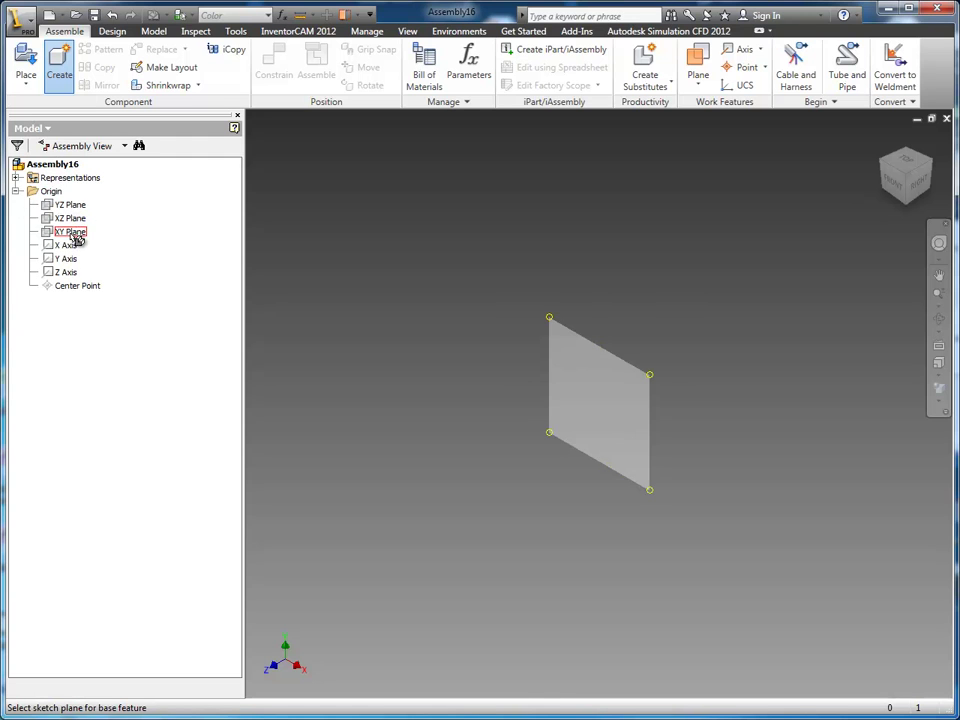
pyautogui.click(72, 233)
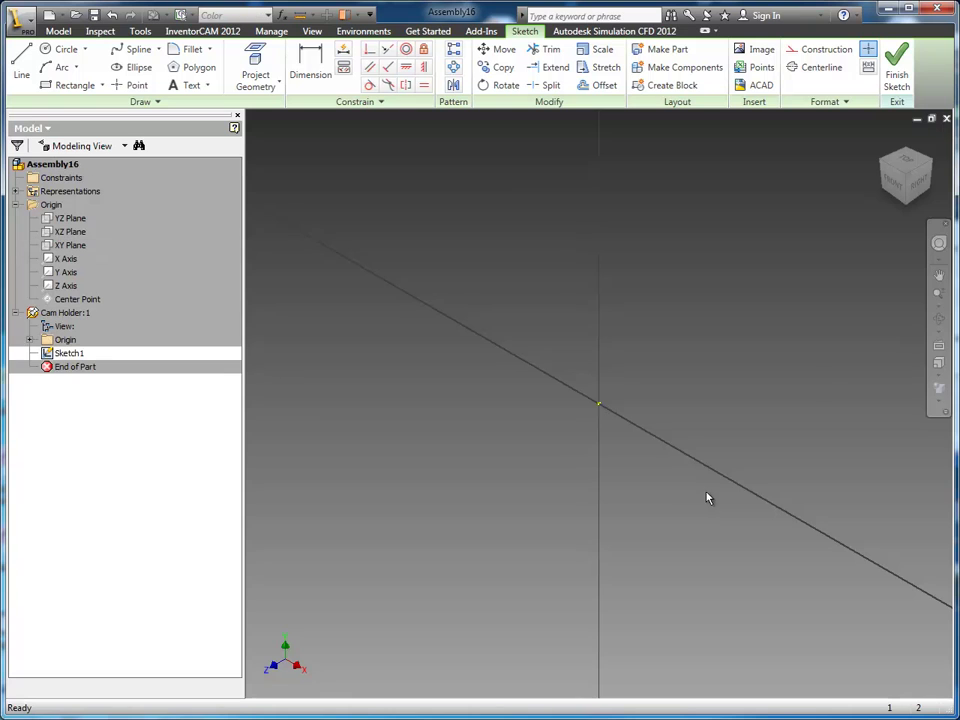
# Step: Sketch a 6 in by 6 in rectangle with its lower-left corner on the origin
pyautogui.click(892, 190)
pyautogui.moveTo(621, 384); pyautogui.dragTo(457, 562, button='middle')
pyautogui.rightClick(550, 436)
pyautogui.click(632, 405)
pyautogui.click(431, 583)
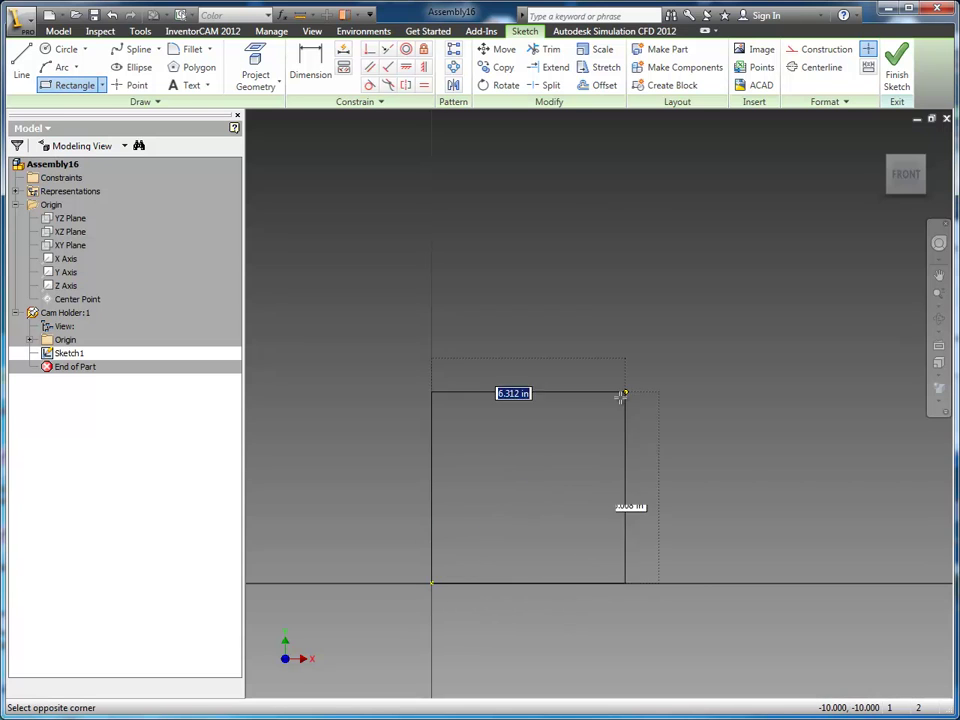
pyautogui.write('6')
pyautogui.press('Tab')
pyautogui.write('6')
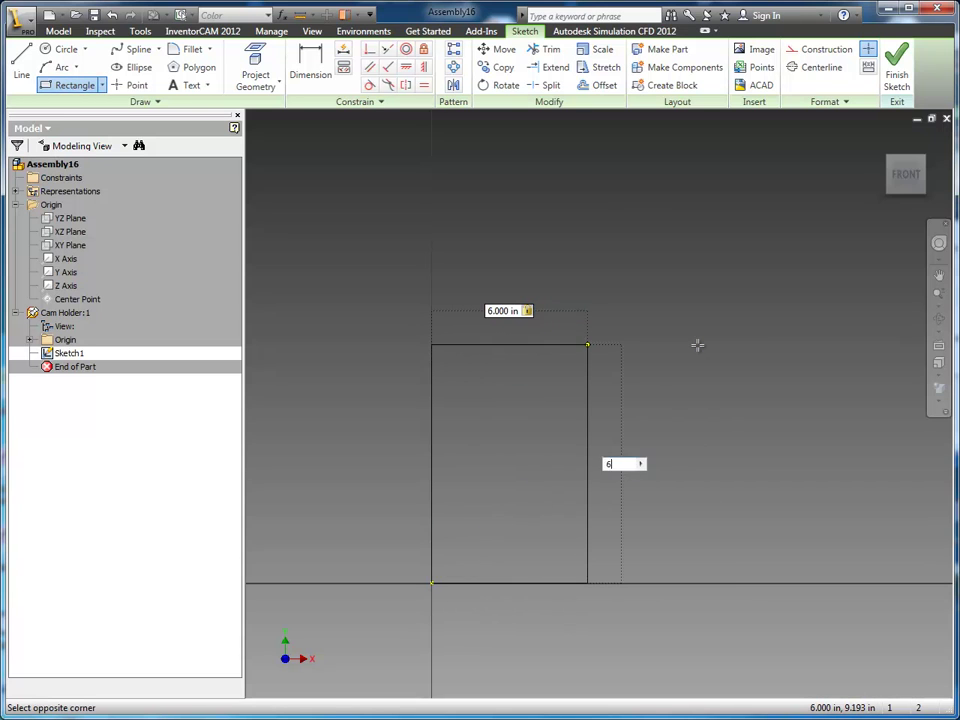
pyautogui.press('Tab')
pyautogui.press('Return')
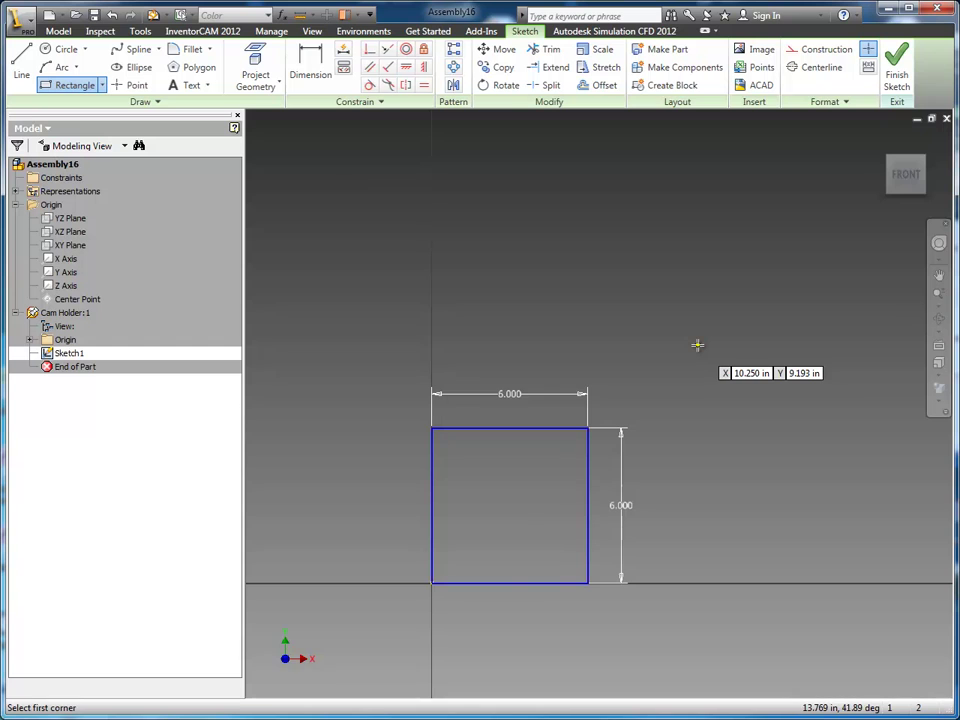
# Step: Extrude the square profile 0.25 in to form the plate
pyautogui.press('e')
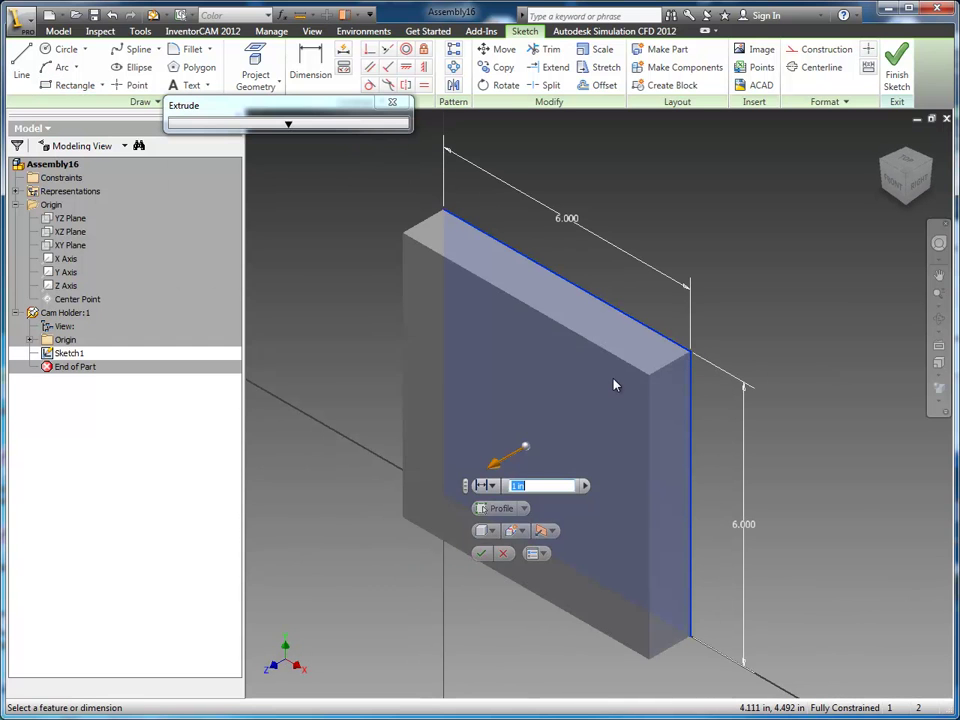
pyautogui.write('.25')
pyautogui.press('Return')
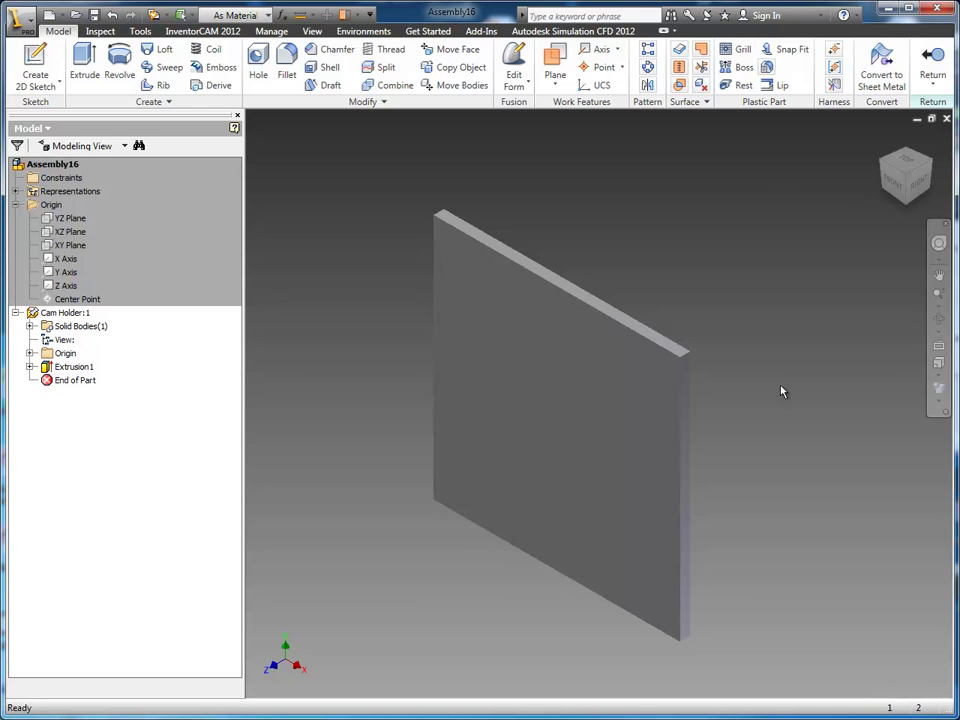
# Step: Sketch two 0.25 in diameter circles on the plate's front face, one near its lower-left corner and one near its right edge
pyautogui.click(672, 388)
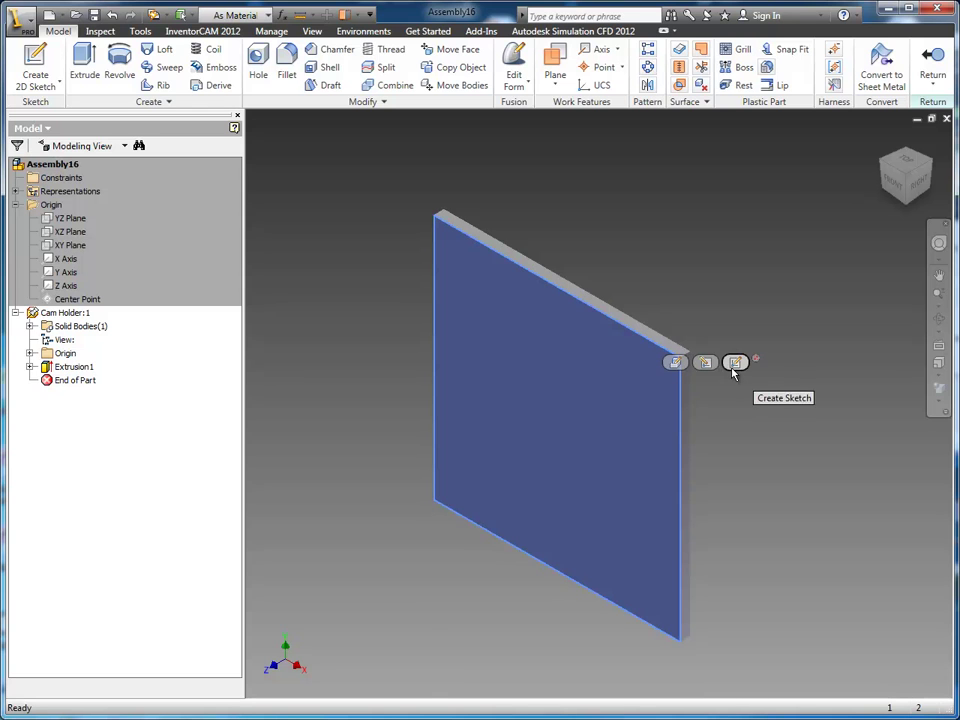
pyautogui.click(736, 362)
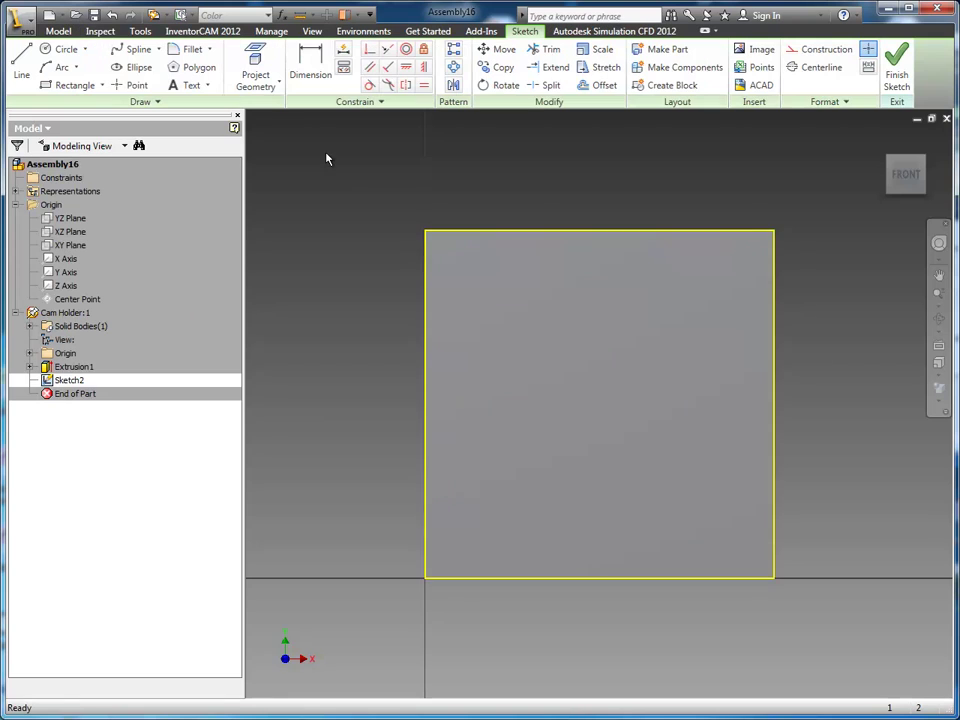
pyautogui.press('c')
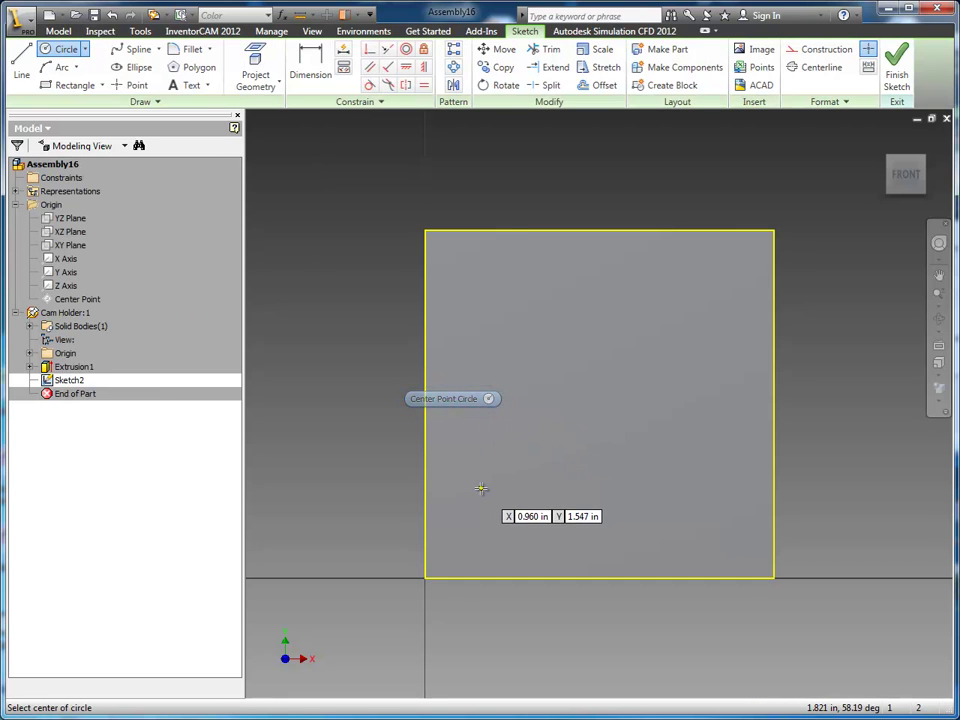
pyautogui.click(481, 487)
pyautogui.write('.25')
pyautogui.press('Return')
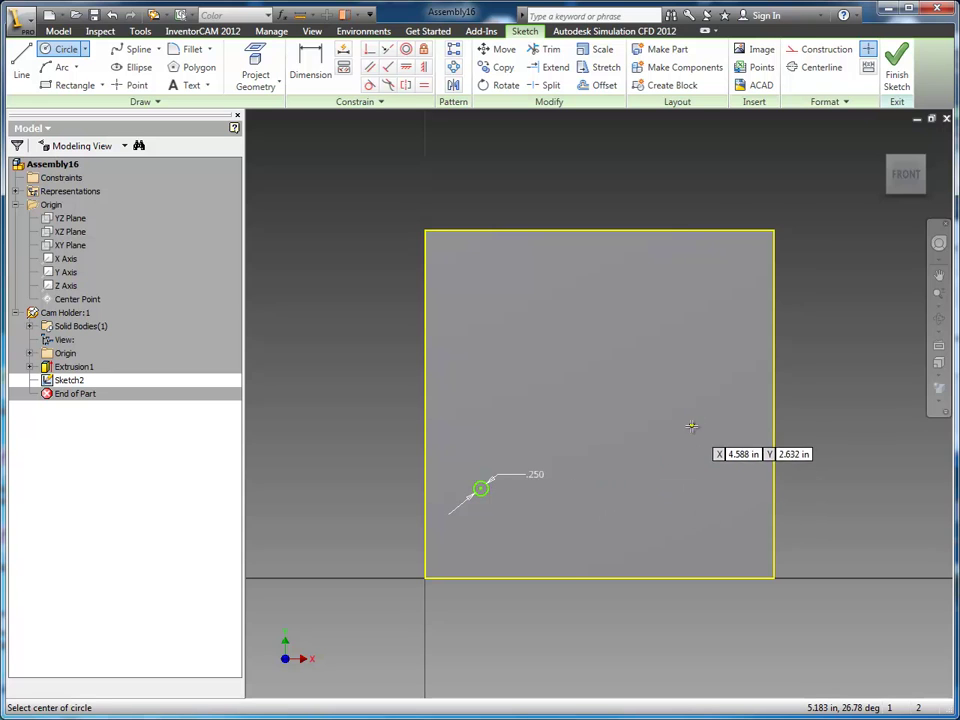
pyautogui.click(705, 389)
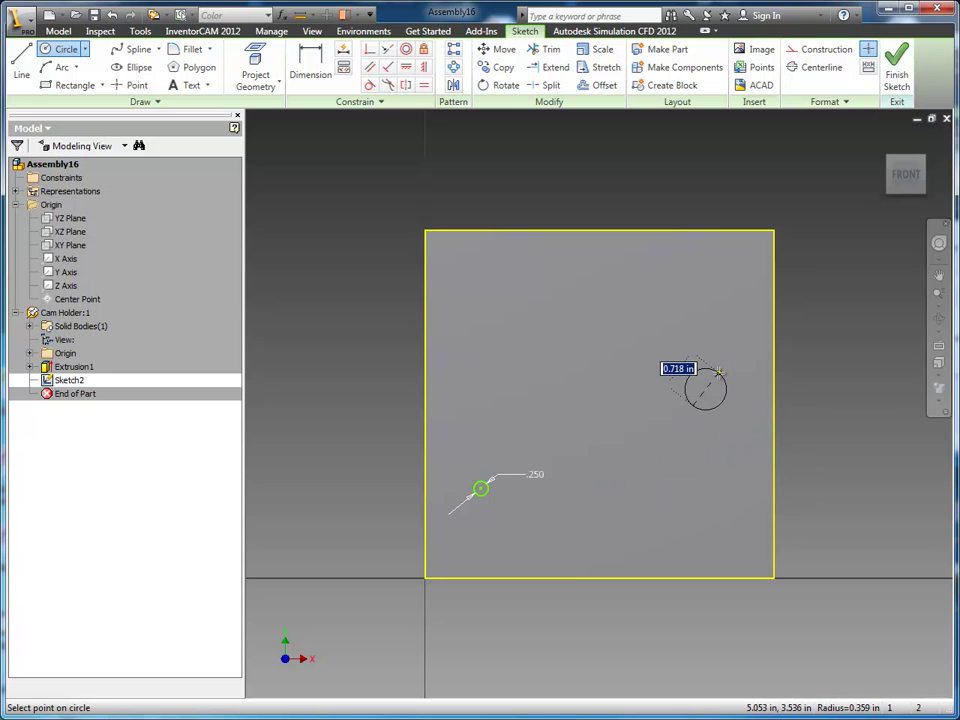
pyautogui.write('.25')
pyautogui.press('Return')
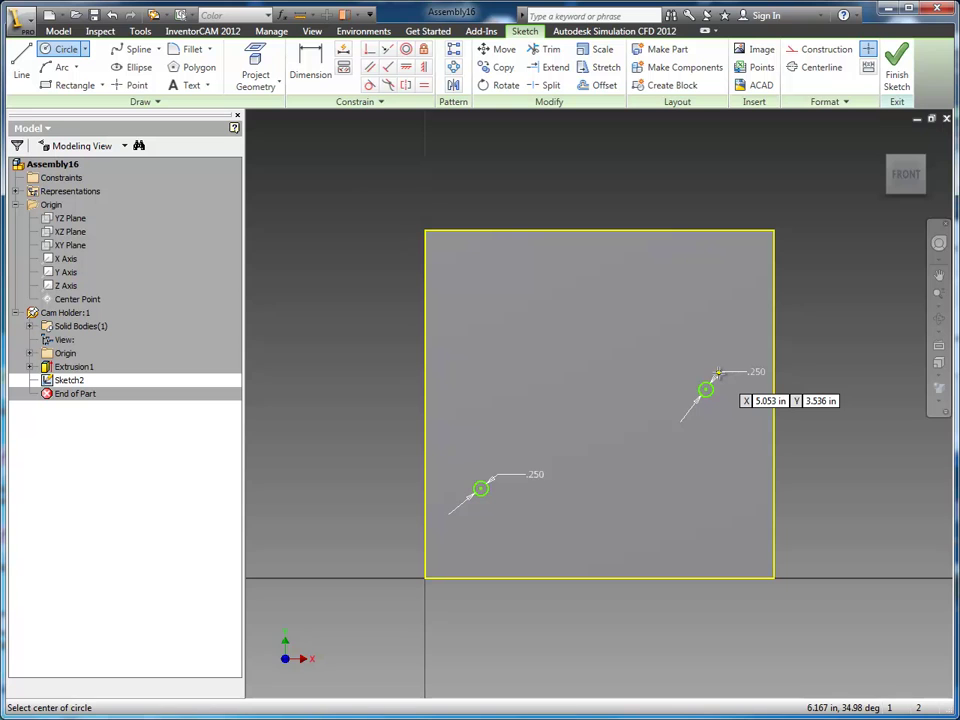
# Step: Extrude both small circles 0.75 in outward from the plate's front face as pins
pyautogui.press('F6')
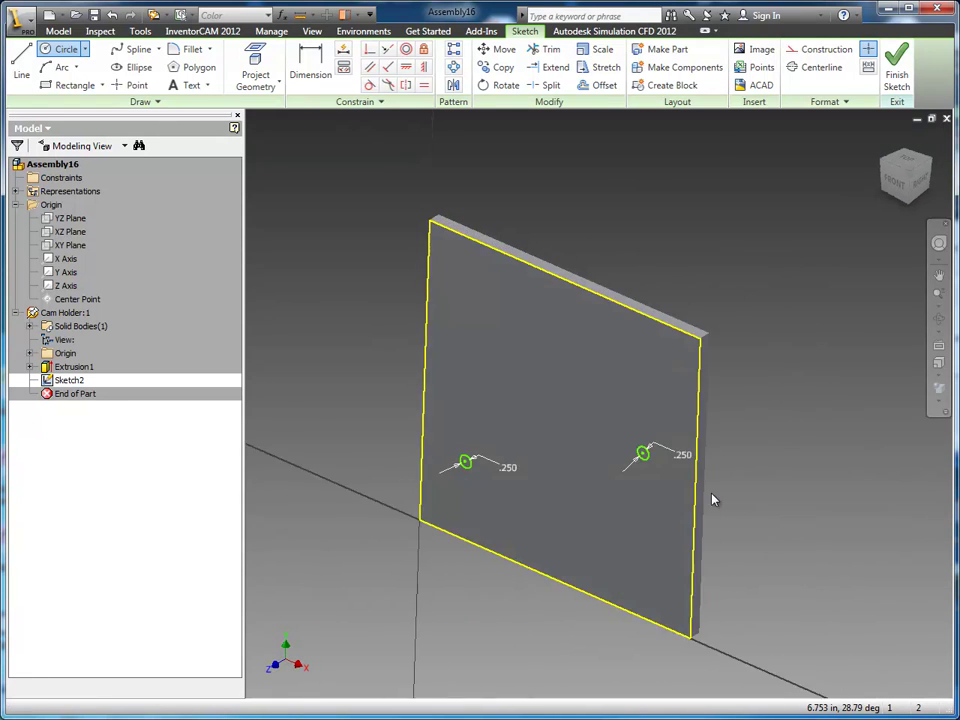
pyautogui.press('e')
pyautogui.moveTo(602, 516); pyautogui.dragTo(617, 469, button='middle')
pyautogui.scroll(5, 640, 455)
pyautogui.click(622, 362)
pyautogui.moveTo(450, 428); pyautogui.dragTo(674, 454, button='middle')
pyautogui.click(288, 374)
pyautogui.moveTo(783, 430); pyautogui.dragTo(705, 530)
pyautogui.scroll(-3, 660, 482)
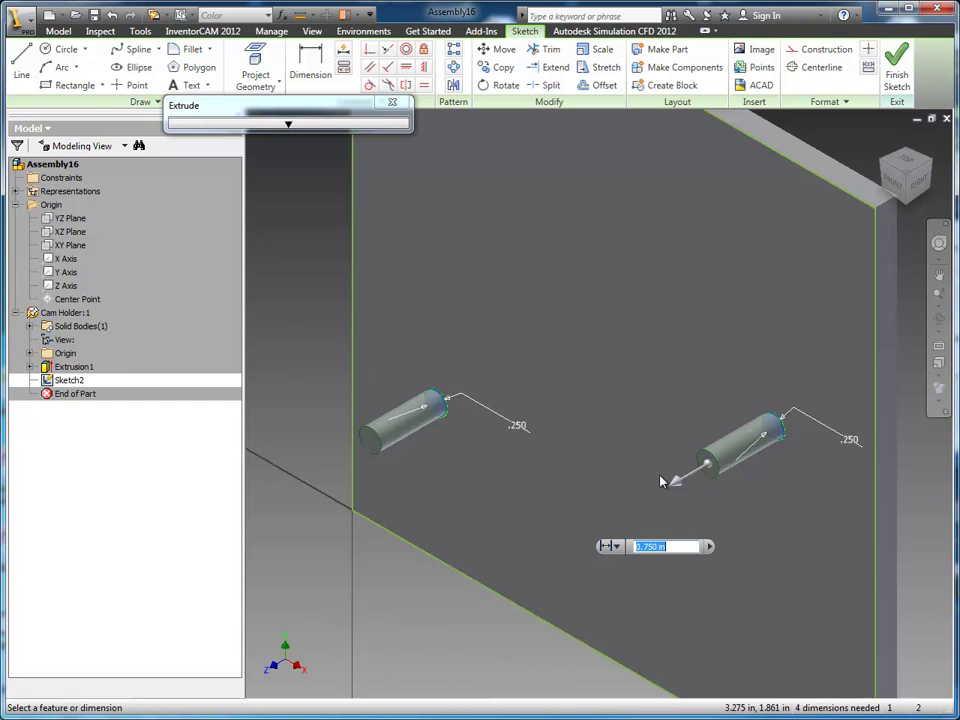
pyautogui.scroll(-2, 660, 482)
pyautogui.click(608, 547)
pyautogui.click(600, 614)
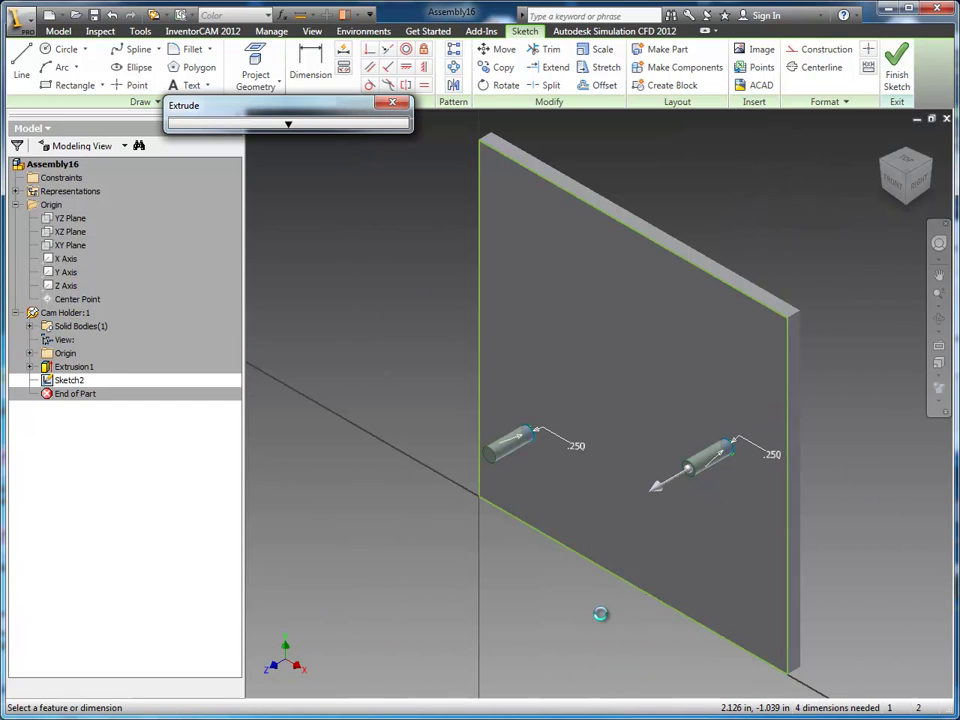
# Step: Display the model shaded with edges and return from the Cam Holder part to the assembly
pyautogui.click(940, 393)
pyautogui.click(781, 448)
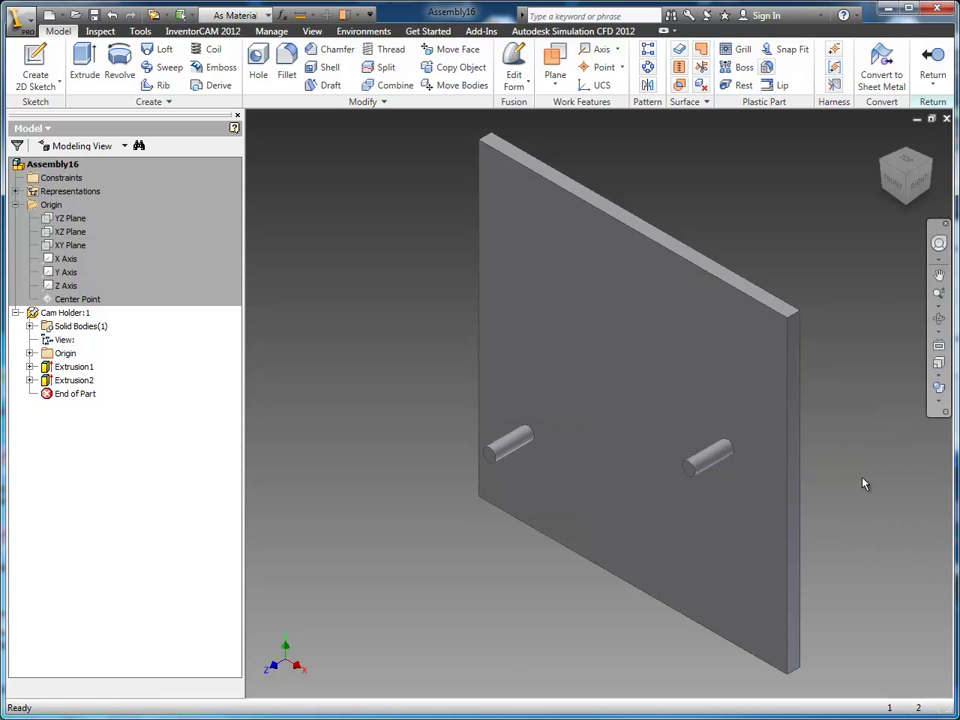
pyautogui.keyDown('shift'); pyautogui.moveTo(865, 484); pyautogui.dragTo(770, 470, button='middle'); pyautogui.keyUp('shift')
pyautogui.click(932, 66)
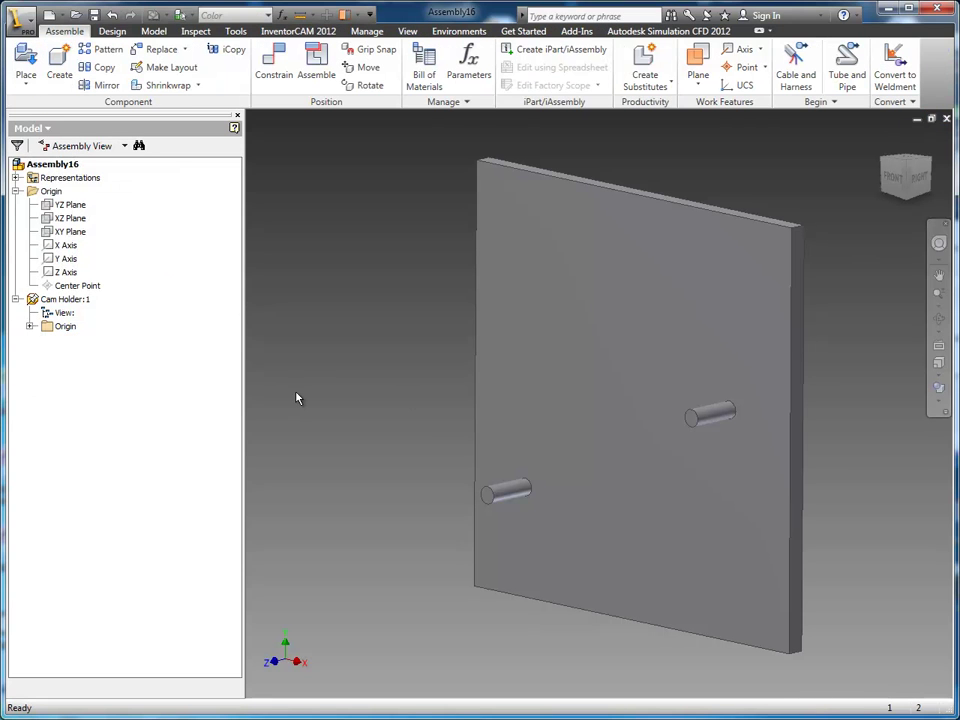
# Step: Start the Disc Cam generator, saving the assembly as cam together with its Cam Holder part
pyautogui.moveTo(407, 343); pyautogui.dragTo(360, 343, button='middle')
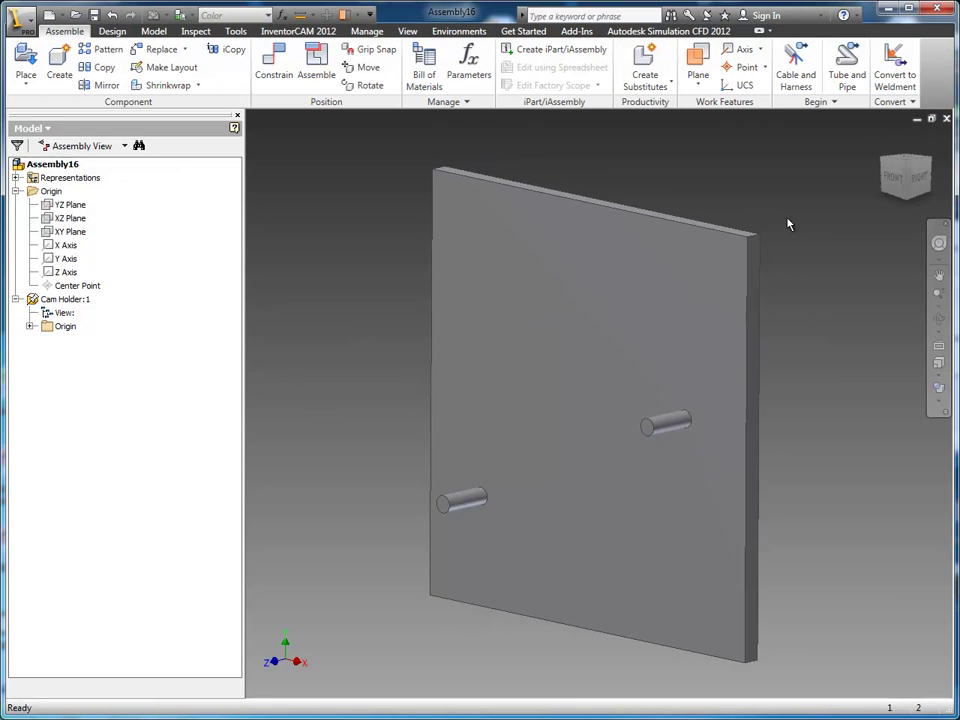
pyautogui.click(893, 180)
pyautogui.press('F4')
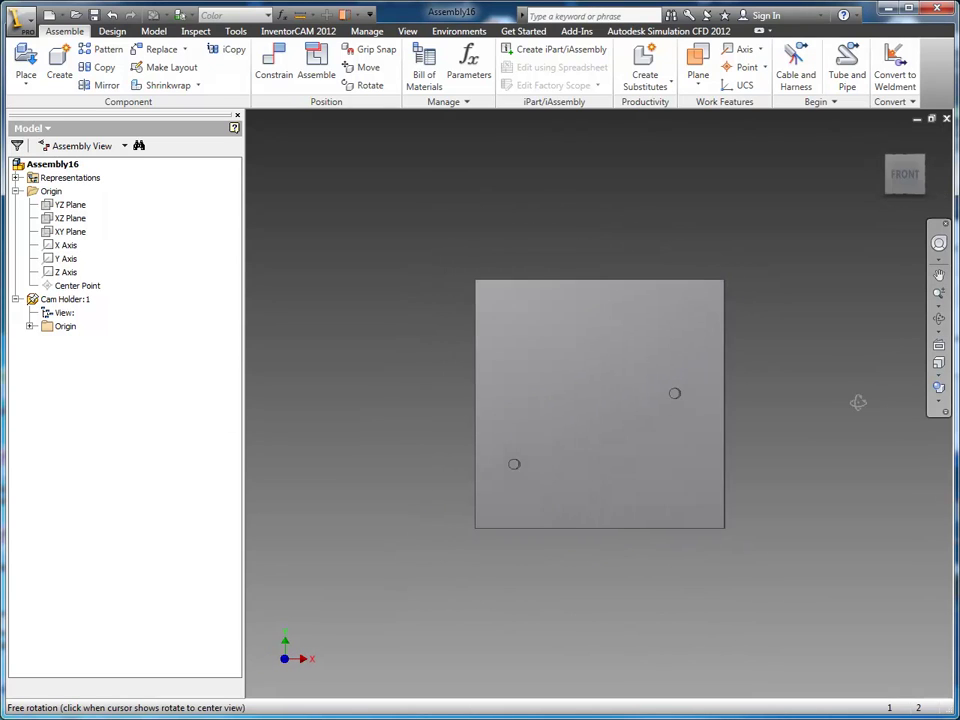
pyautogui.moveTo(846, 407); pyautogui.dragTo(838, 418)
pyautogui.scroll(4, 600, 489)
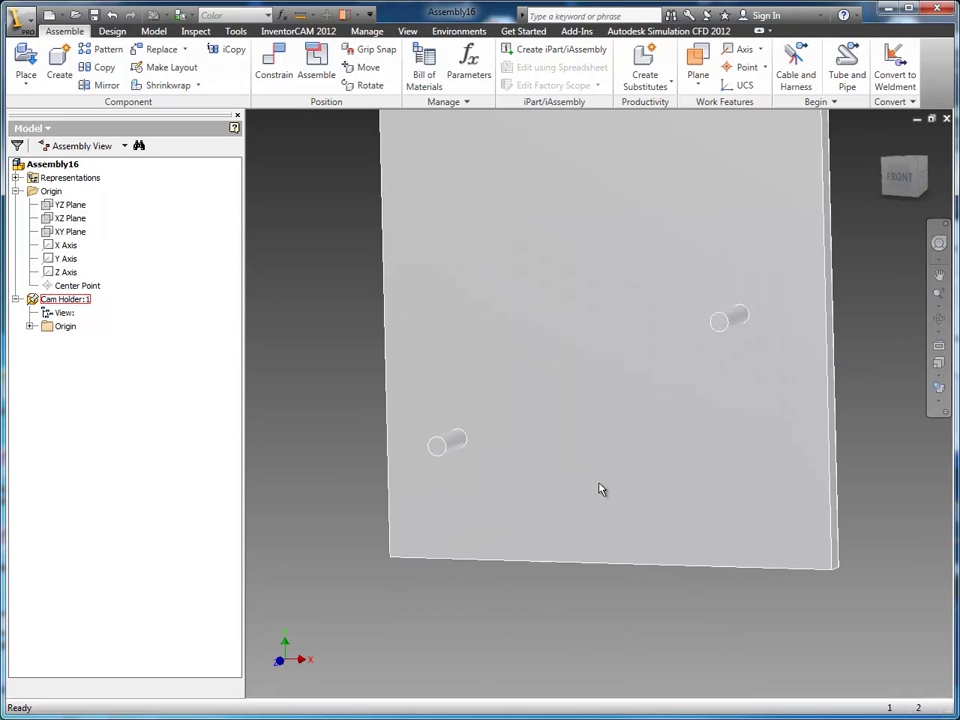
pyautogui.click(116, 33)
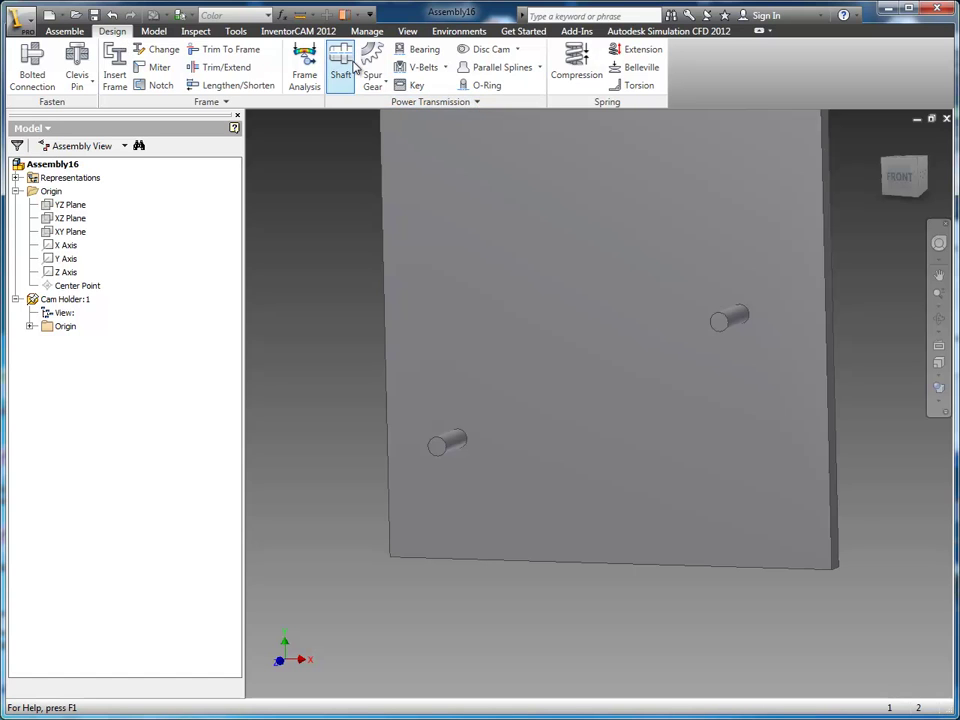
pyautogui.click(519, 50)
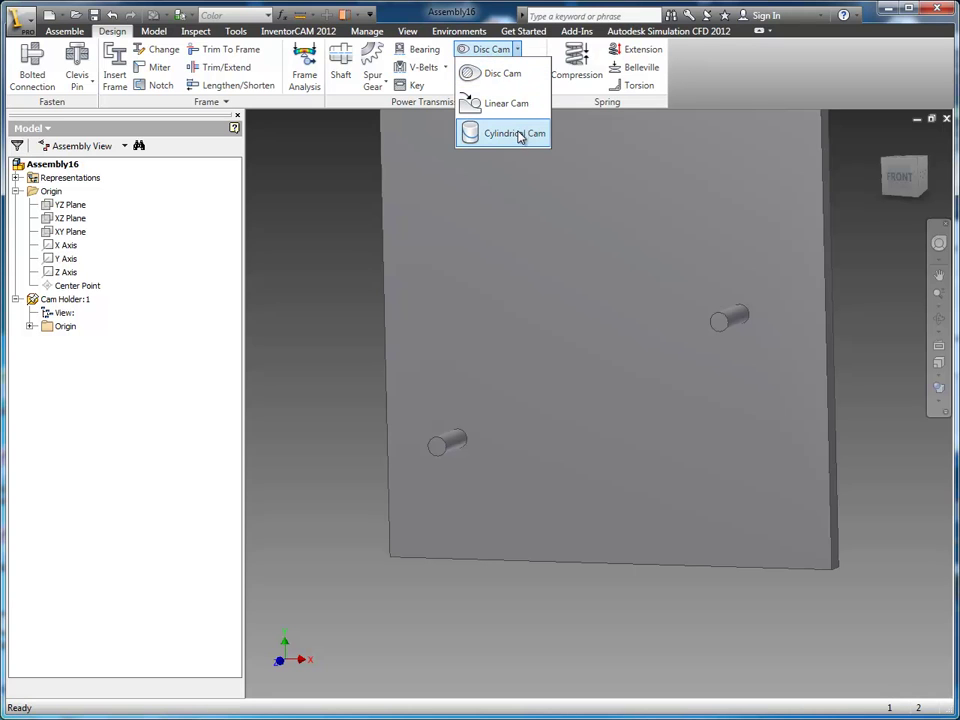
pyautogui.click(503, 75)
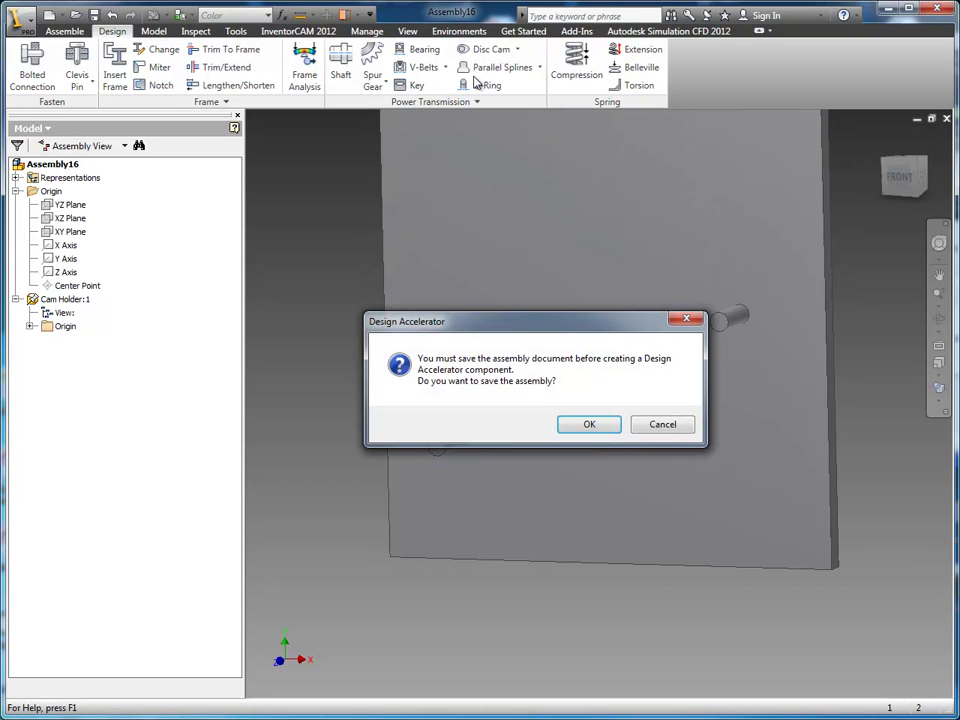
pyautogui.click(591, 425)
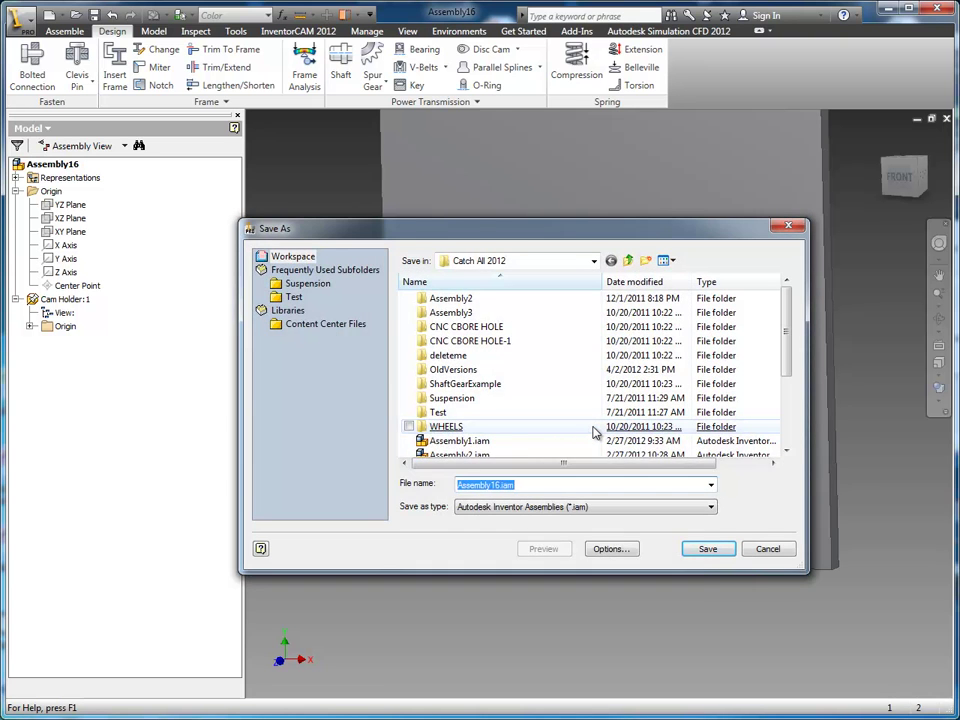
pyautogui.write('cam')
pyautogui.press('Return')
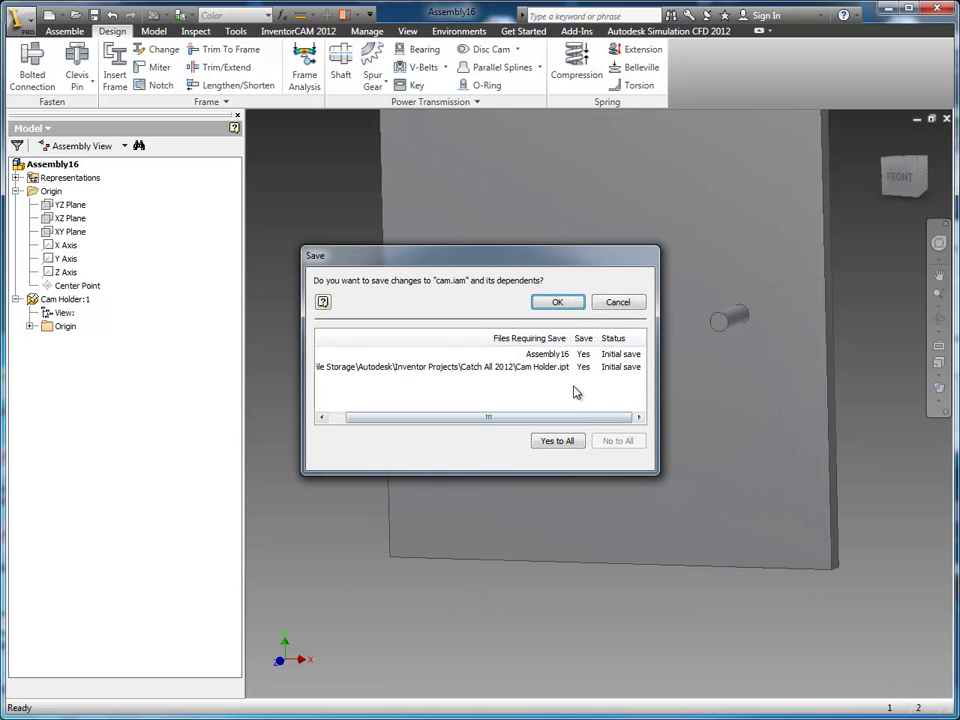
pyautogui.click(568, 301)
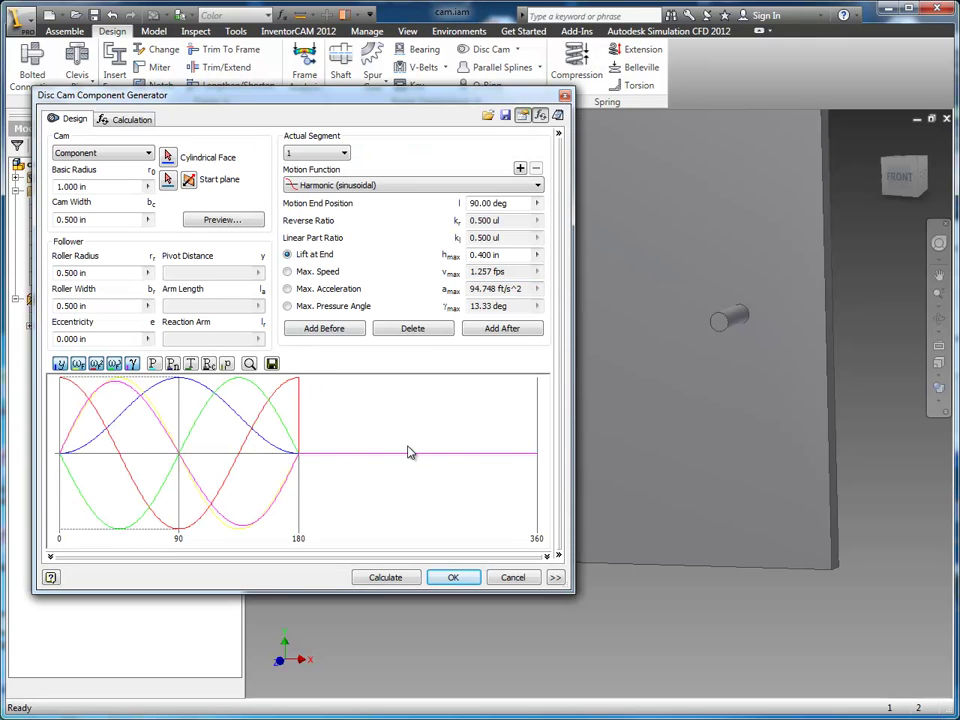
# Step: Position the disc cam on the lower-left pin, using its cylindrical surface as the cylindrical face and its end face as the start plane
pyautogui.moveTo(410, 441)
pyautogui.moveTo(910, 273); pyautogui.dragTo(820, 410, button='middle')
pyautogui.scroll(3, 731, 420)
pyautogui.scroll(-2, 816, 446)
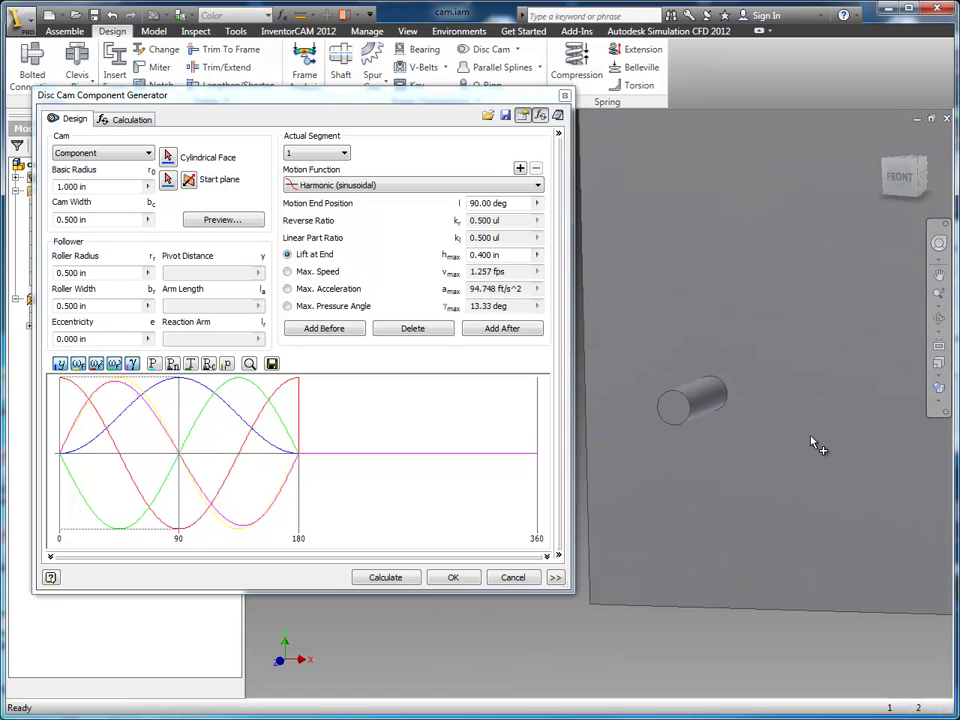
pyautogui.scroll(-2, 780, 458)
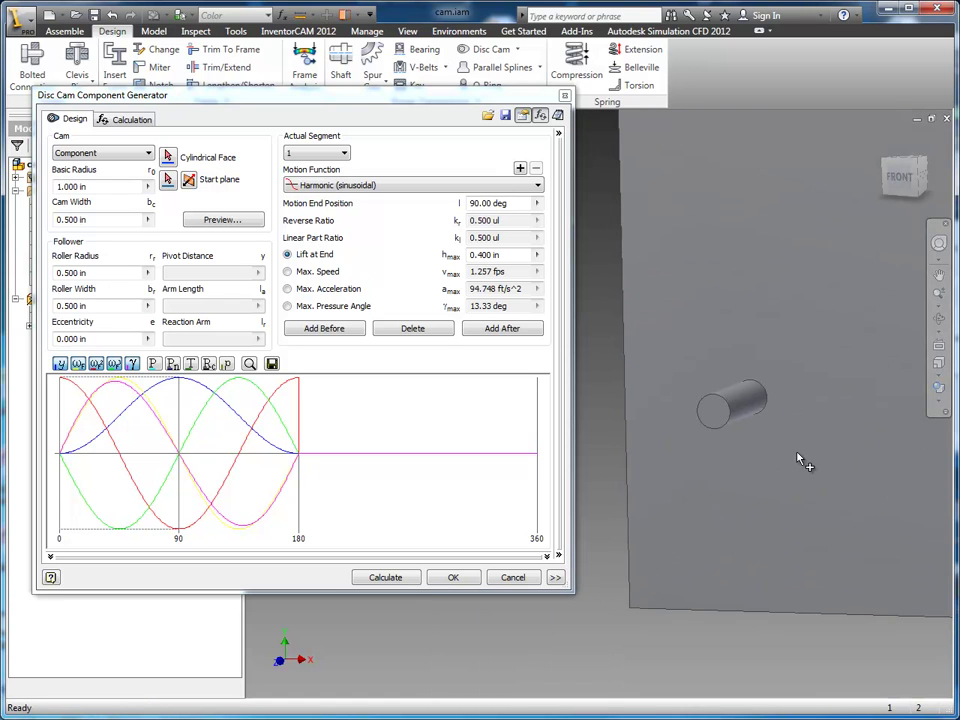
pyautogui.click(167, 157)
pyautogui.click(740, 410)
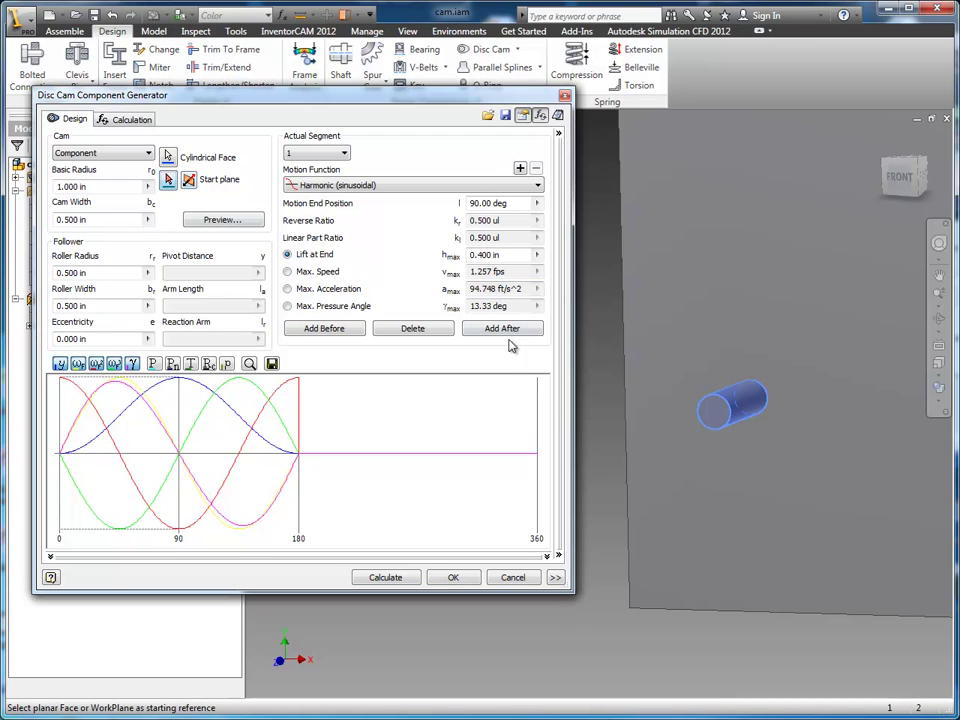
pyautogui.click(722, 425)
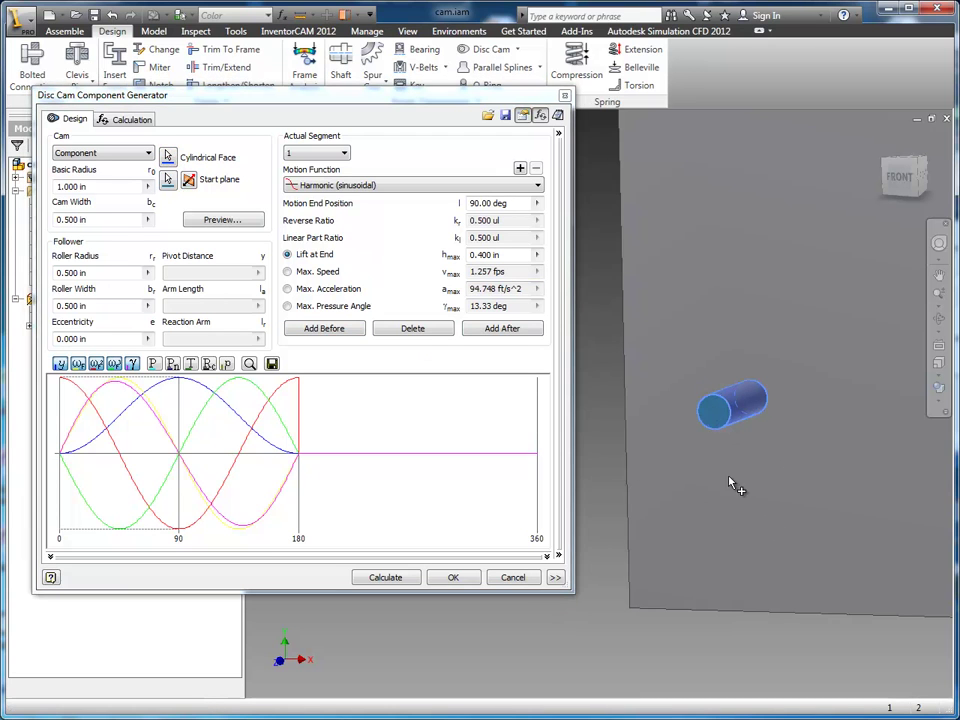
# Step: Generate the disc cam with the proposed display and file names, and turn it on its pin
pyautogui.click(452, 580)
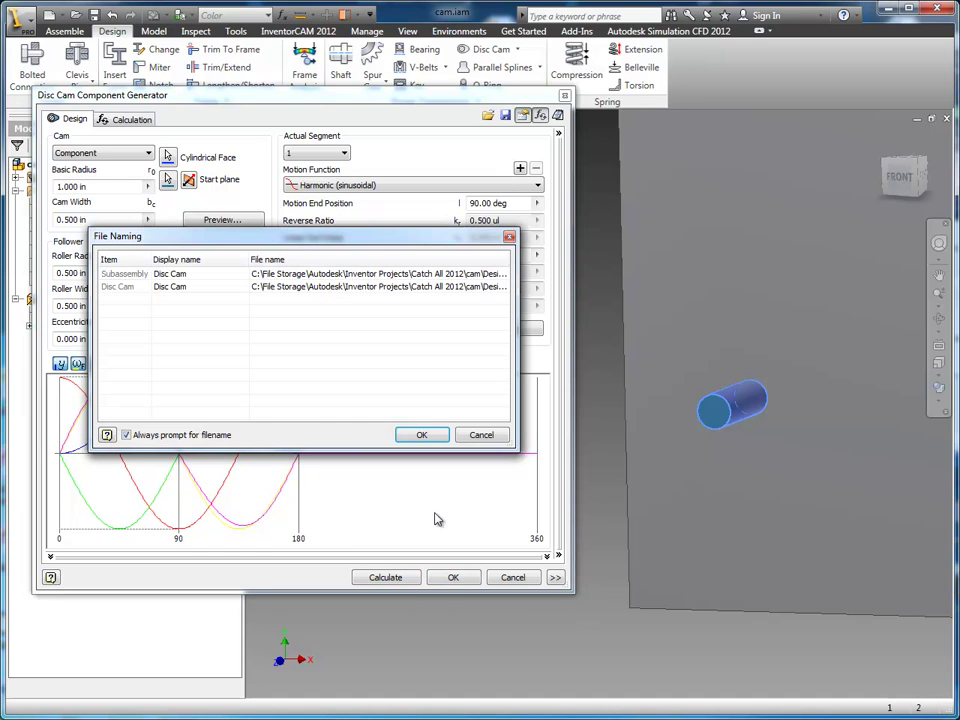
pyautogui.click(434, 440)
pyautogui.moveTo(480, 452); pyautogui.dragTo(278, 452, button='middle')
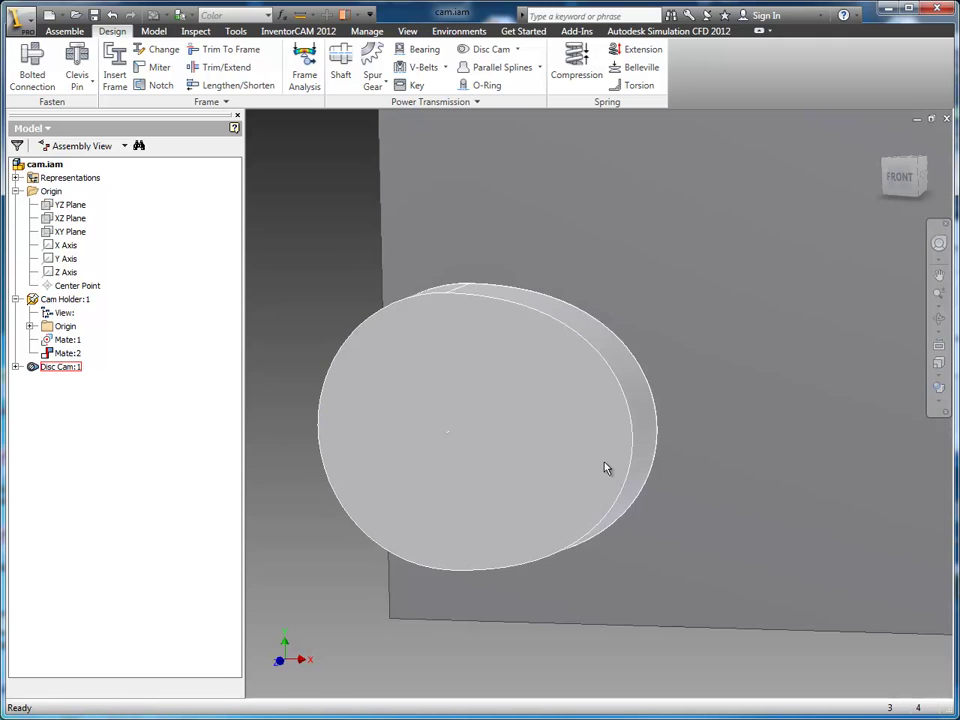
pyautogui.moveTo(611, 377); pyautogui.dragTo(504, 300)
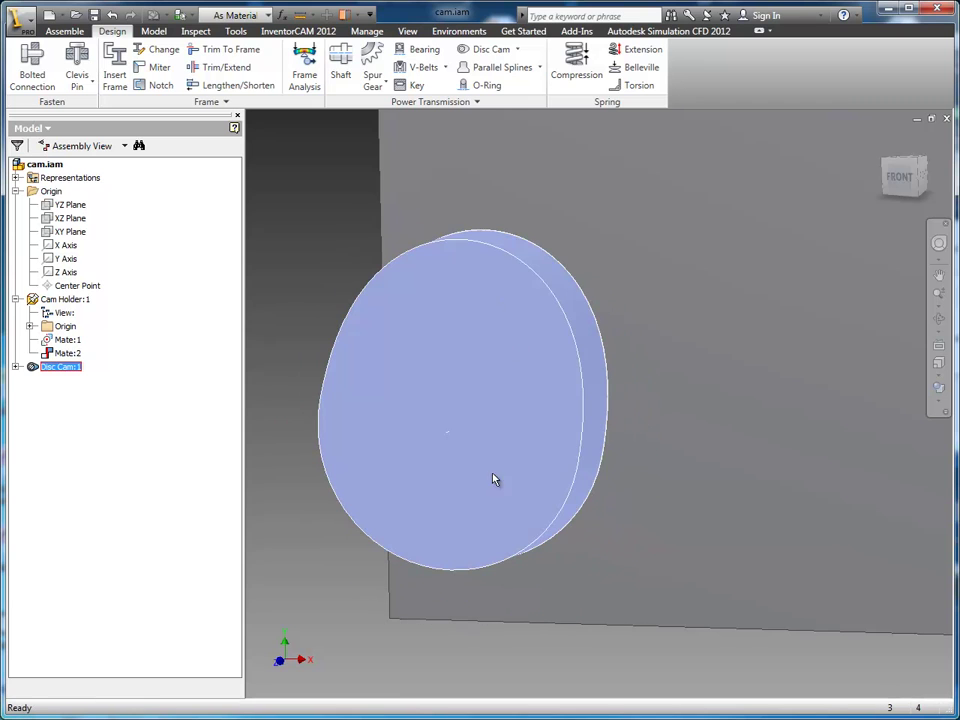
pyautogui.click(320, 328)
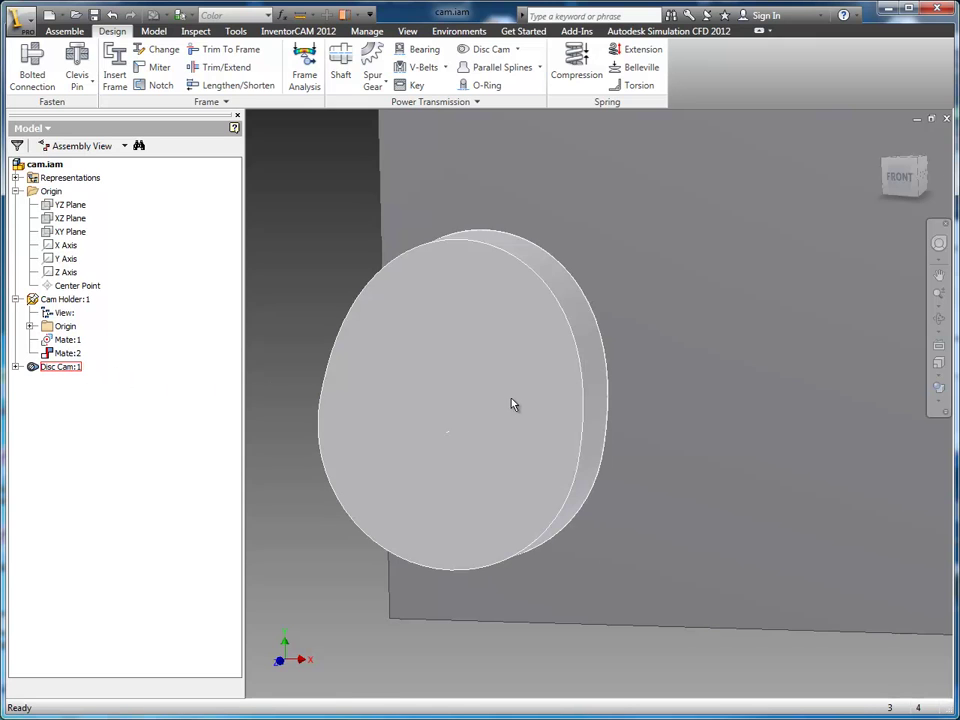
# Step: Edit the disc cam part in place, start a sketch on its front face and project the pin's circular outline
pyautogui.doubleClick(511, 404)
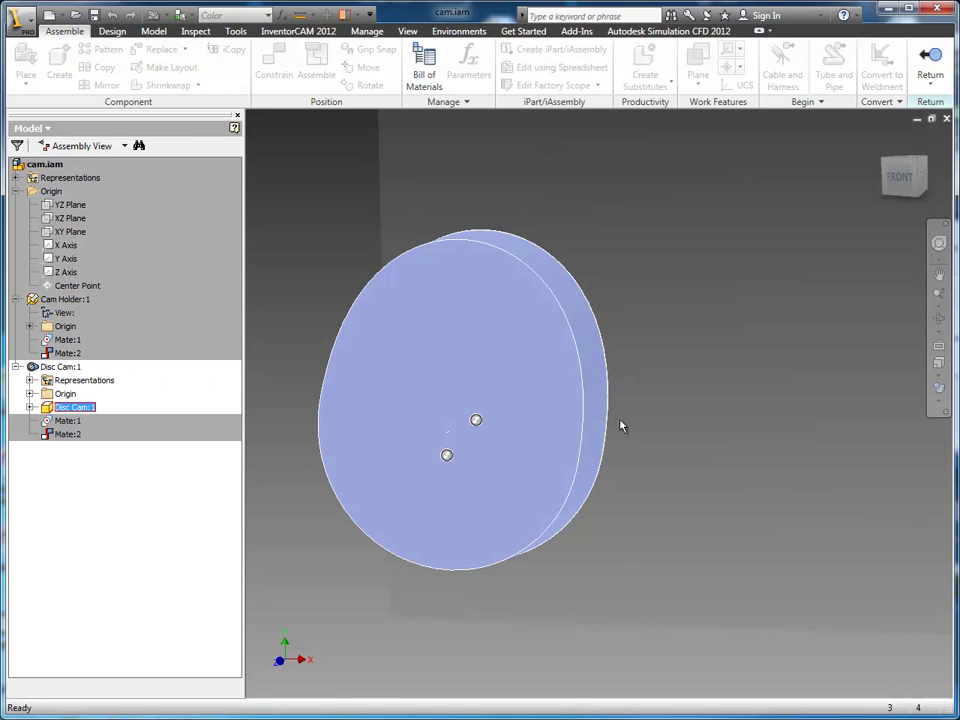
pyautogui.click(565, 410)
pyautogui.press('s')
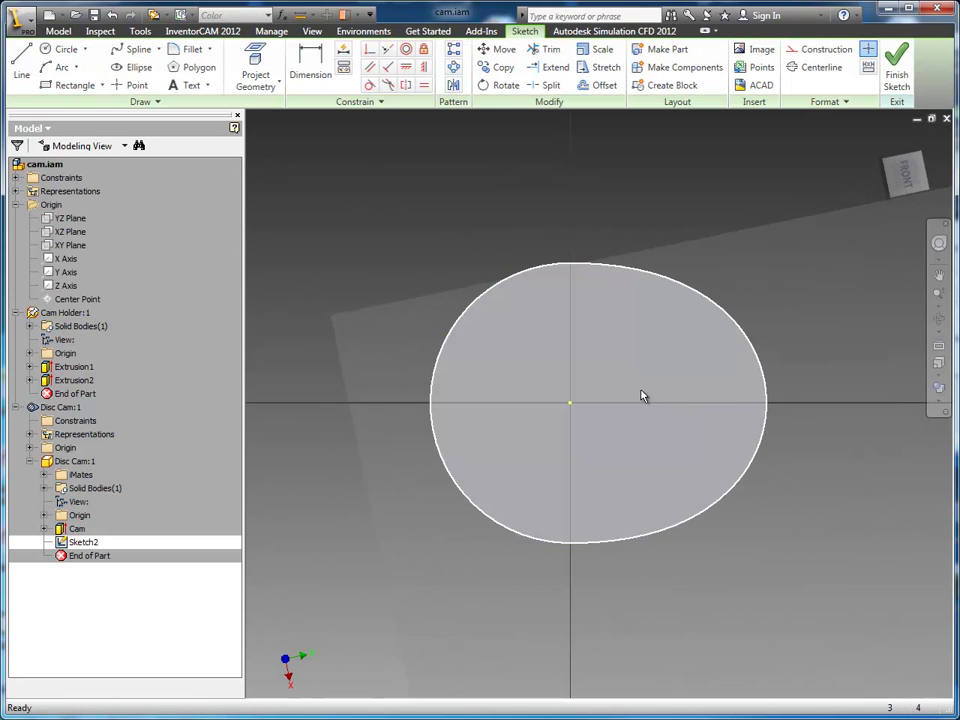
pyautogui.click(256, 72)
pyautogui.click(570, 402)
# Step: Cut the projected circle through the whole cam as a pin hole and return to the assembly
pyautogui.press('e')
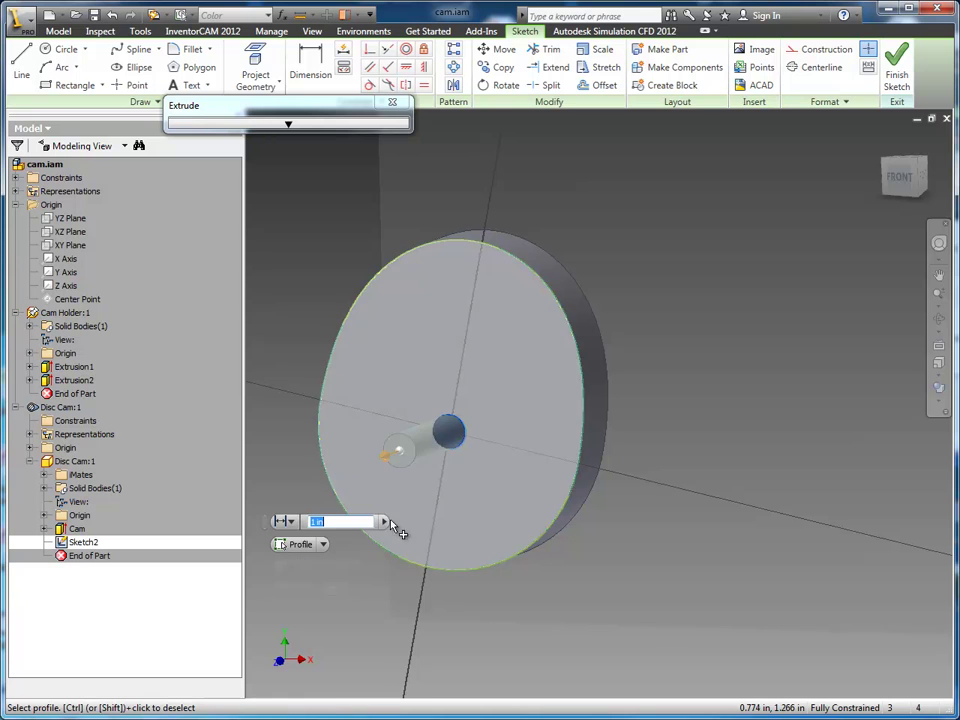
pyautogui.click(288, 521)
pyautogui.click(309, 590)
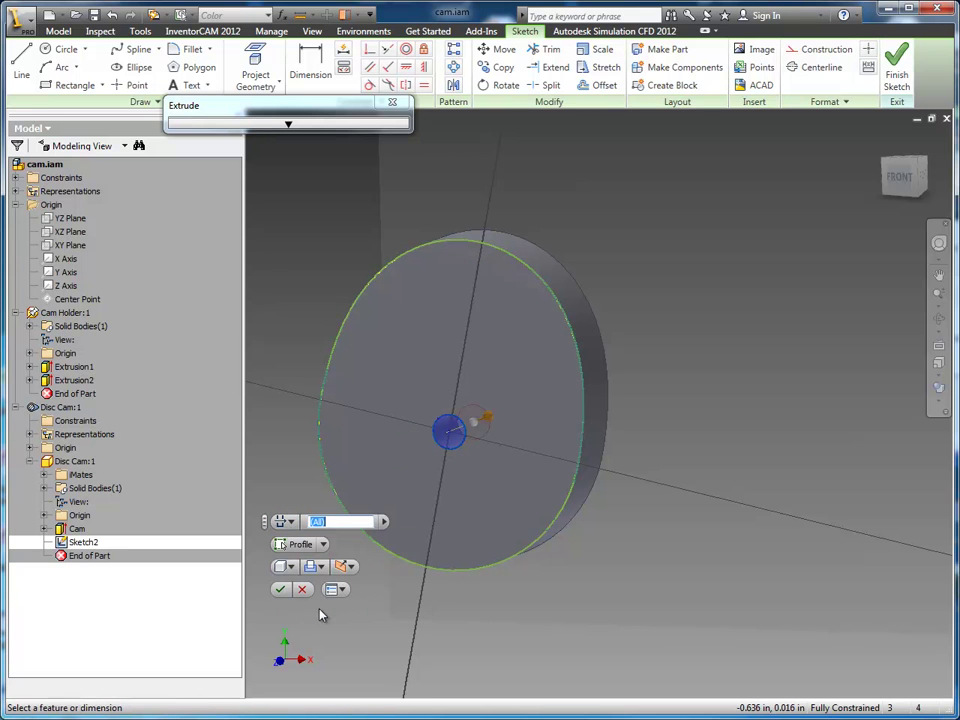
pyautogui.click(279, 589)
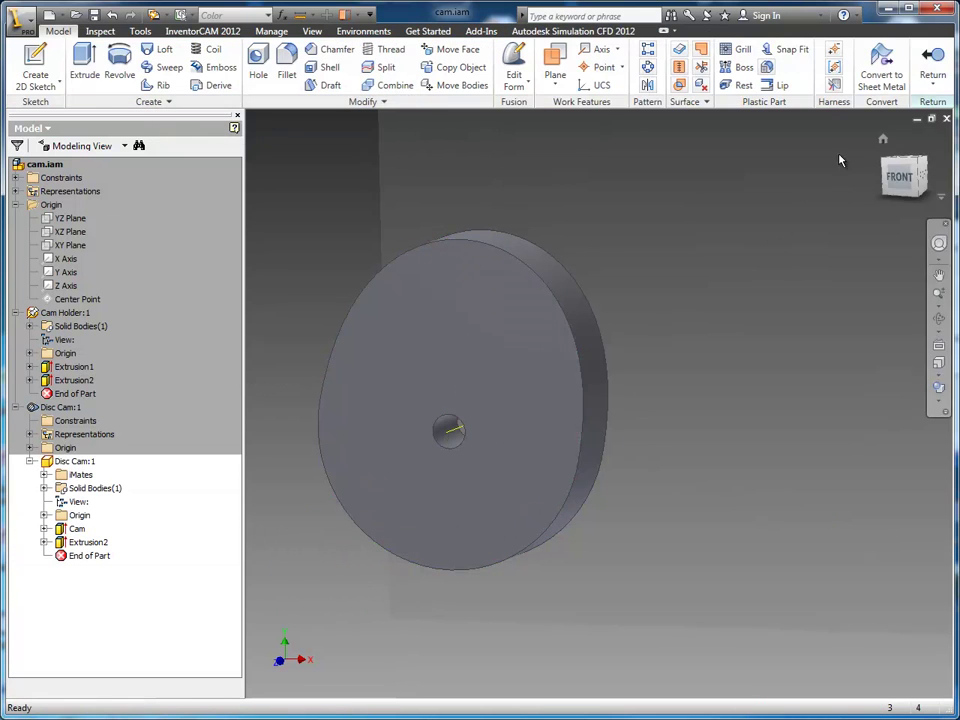
pyautogui.click(933, 64)
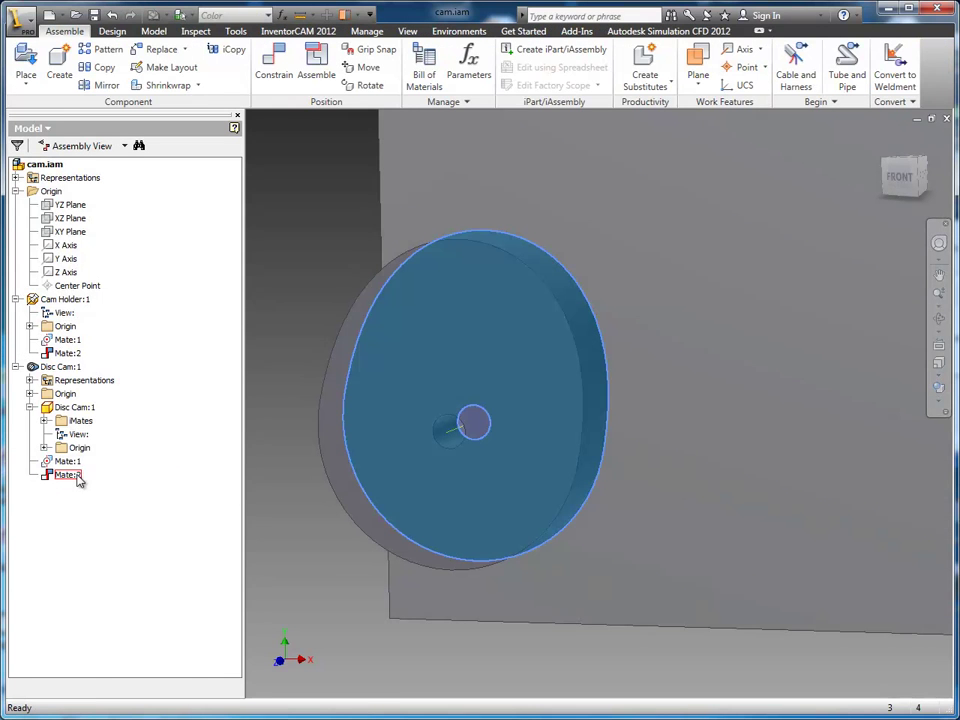
# Step: Delete the cam's Mate:2 constraint and constrain the cam's front face flush with the pin's end face at 0 in offset
pyautogui.rightClick(66, 475)
pyautogui.click(116, 502)
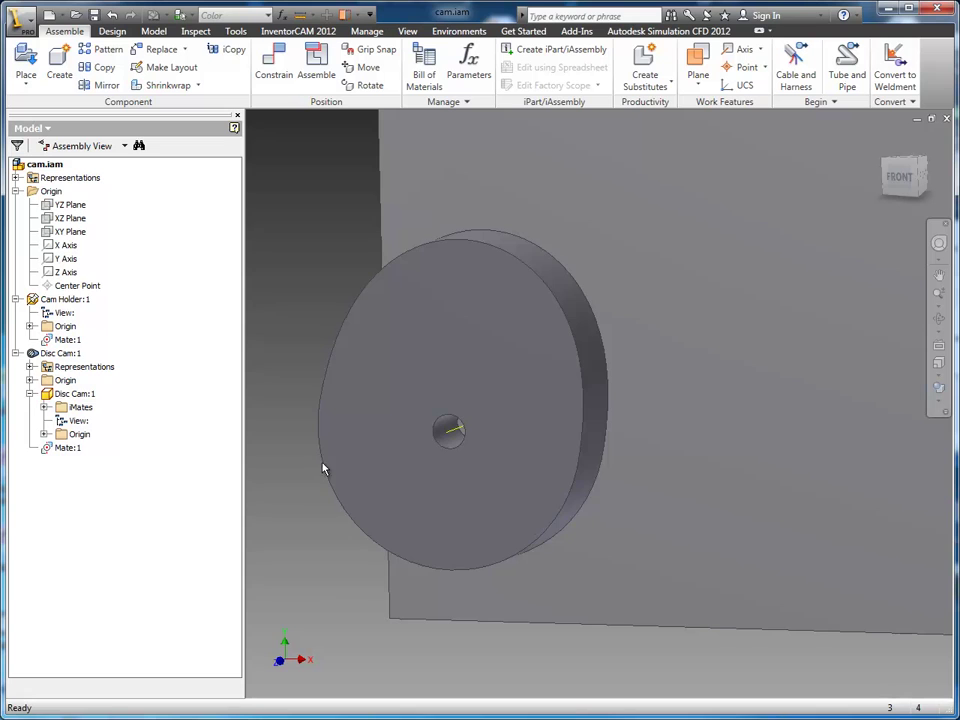
pyautogui.press('c')
pyautogui.click(480, 354)
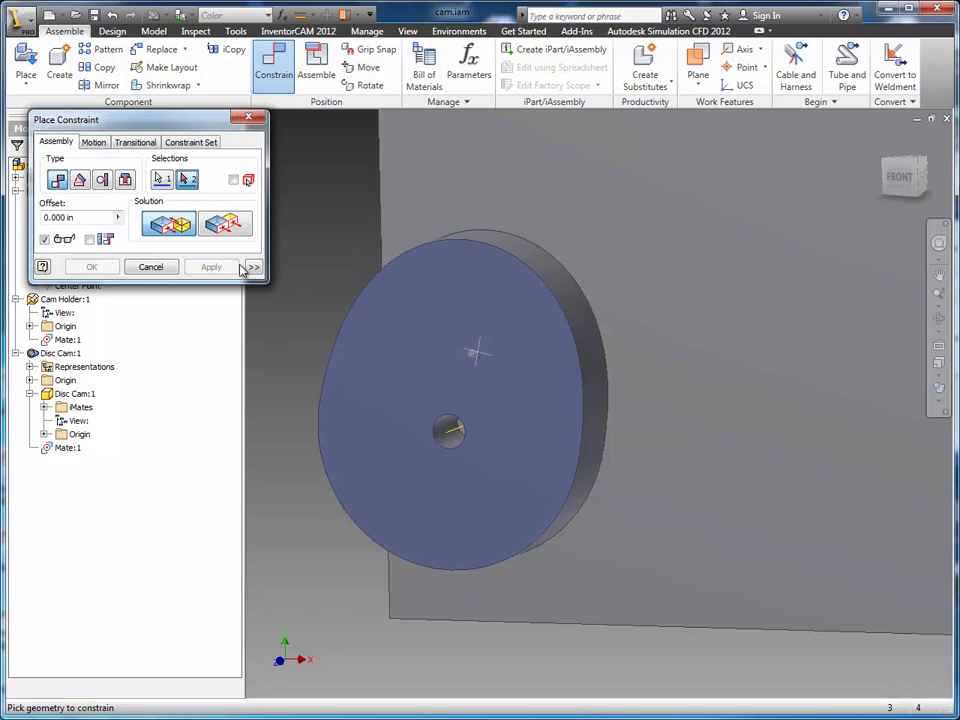
pyautogui.click(224, 224)
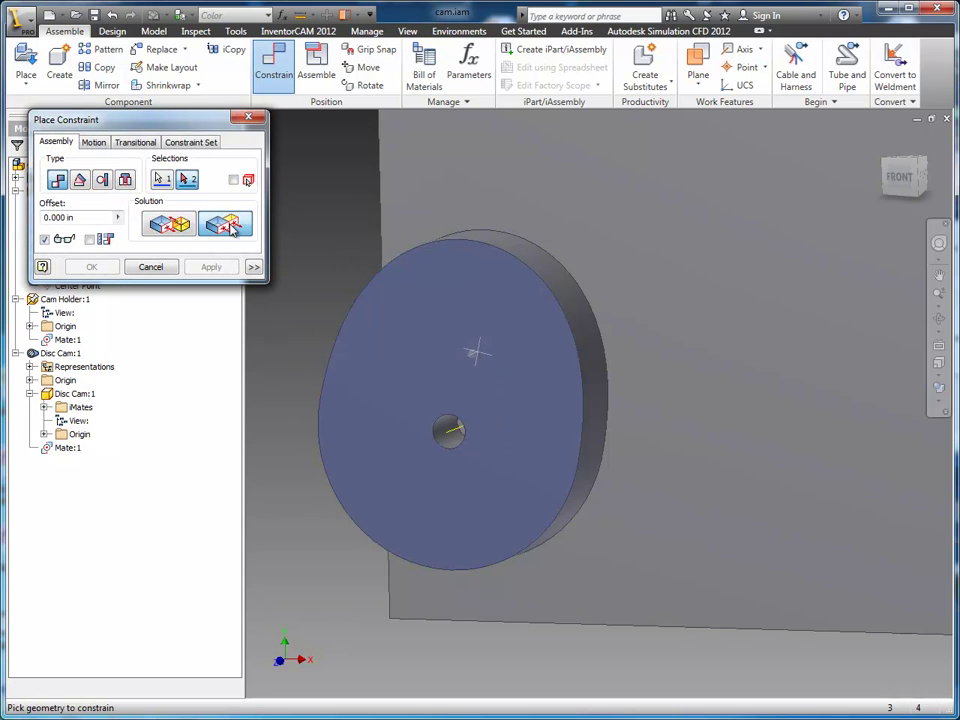
pyautogui.click(474, 428)
pyautogui.click(91, 267)
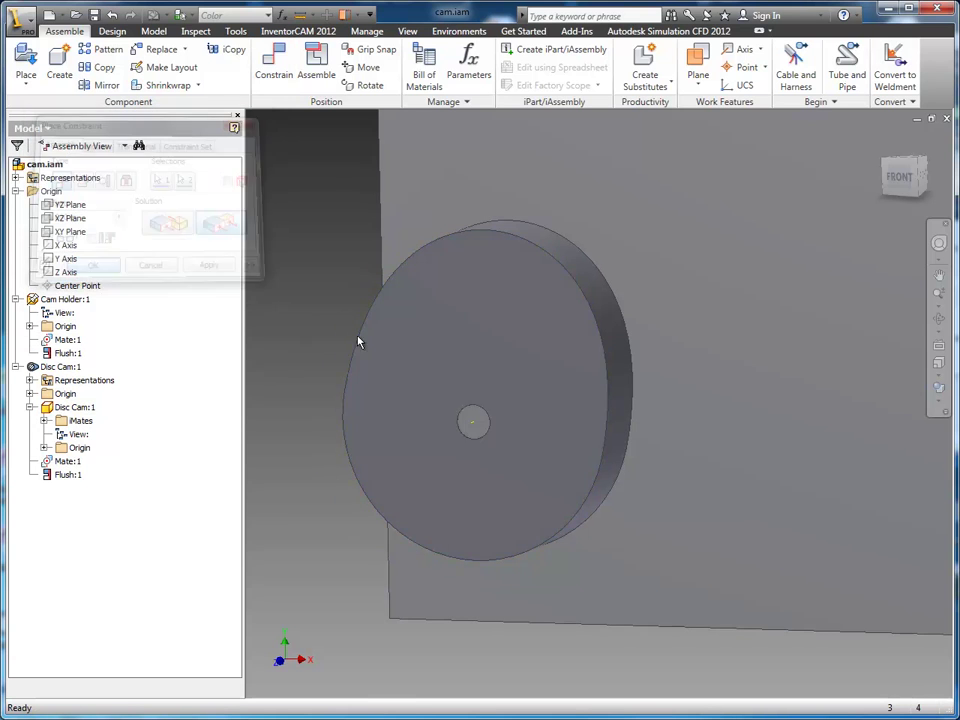
# Step: Turn the disc cam on its pin to check that it rotates, and examine it together with the second pin
pyautogui.moveTo(551, 339); pyautogui.dragTo(519, 409)
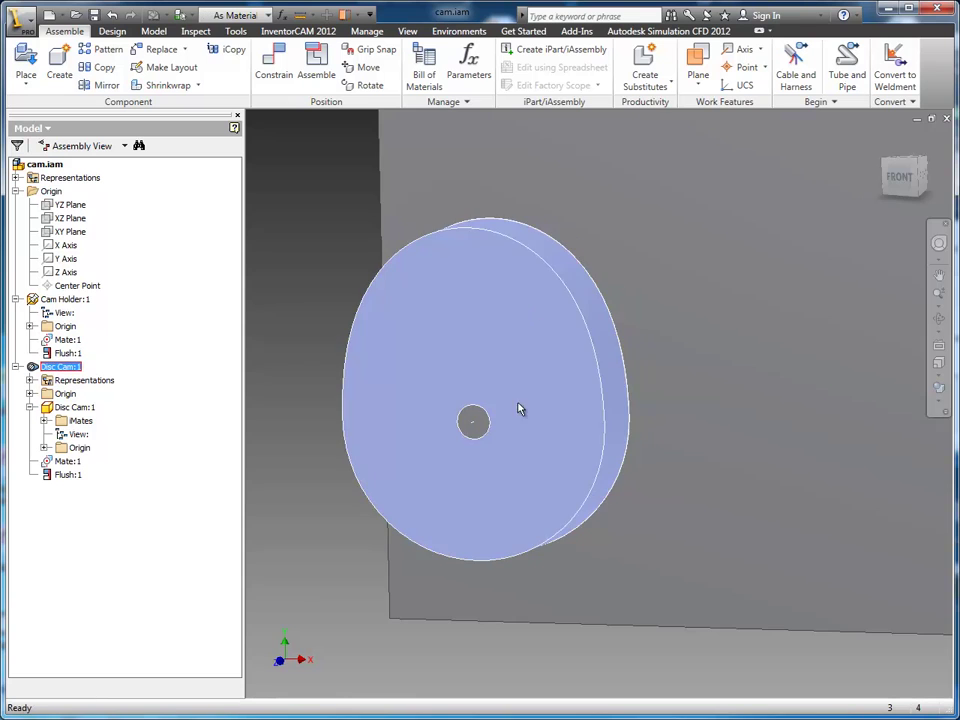
pyautogui.click(321, 521)
pyautogui.scroll(-3, 322, 522)
pyautogui.scroll(5, 322, 524)
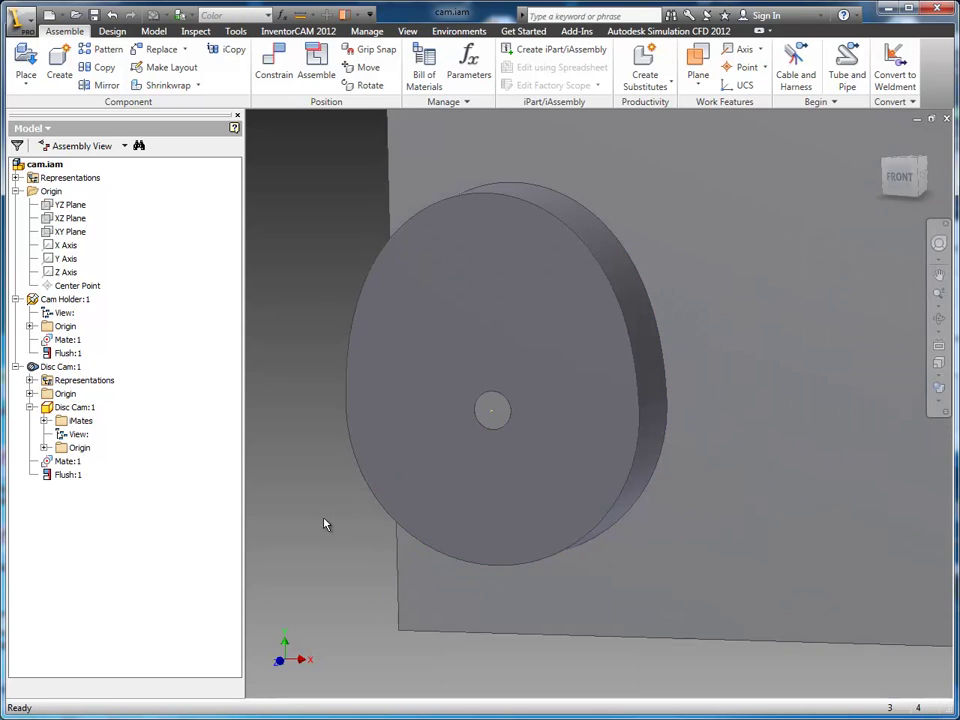
pyautogui.moveTo(347, 525); pyautogui.dragTo(585, 490, button='middle')
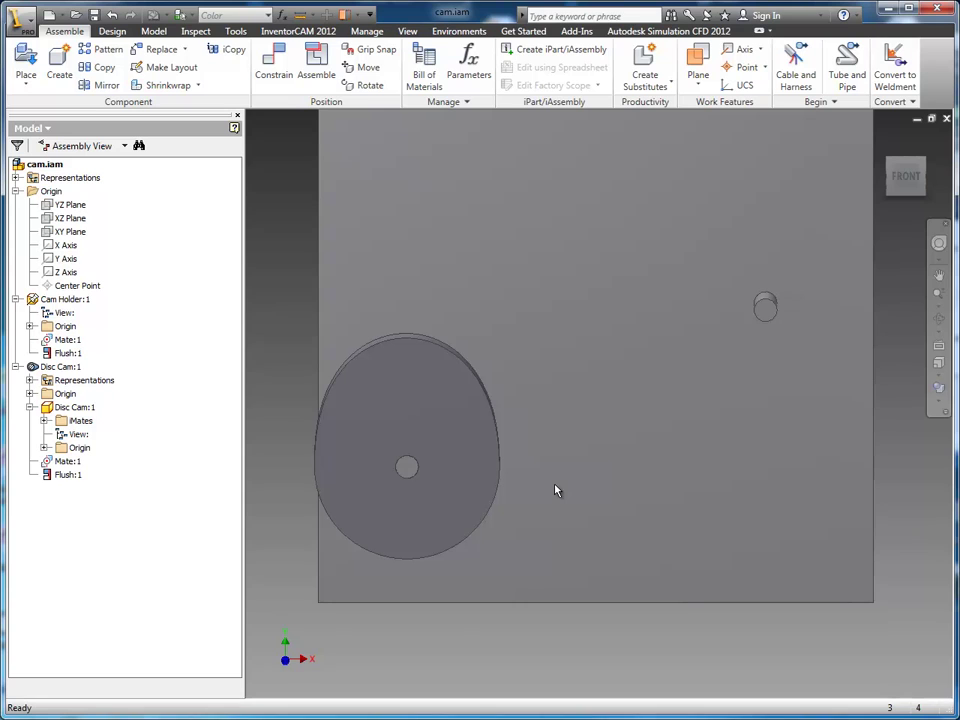
pyautogui.moveTo(574, 480); pyautogui.dragTo(679, 469, button='middle')
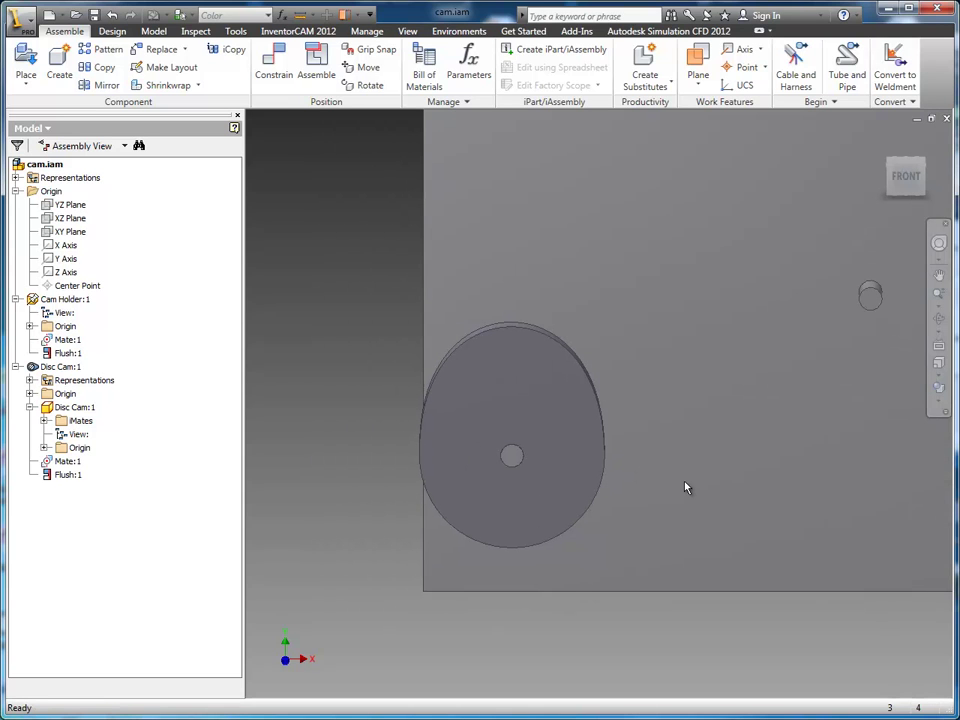
# Step: Add a 0 deg directed angle constraint between the Disc Cam's XZ Plane and the plate's left side face
pyautogui.rightClick(332, 439)
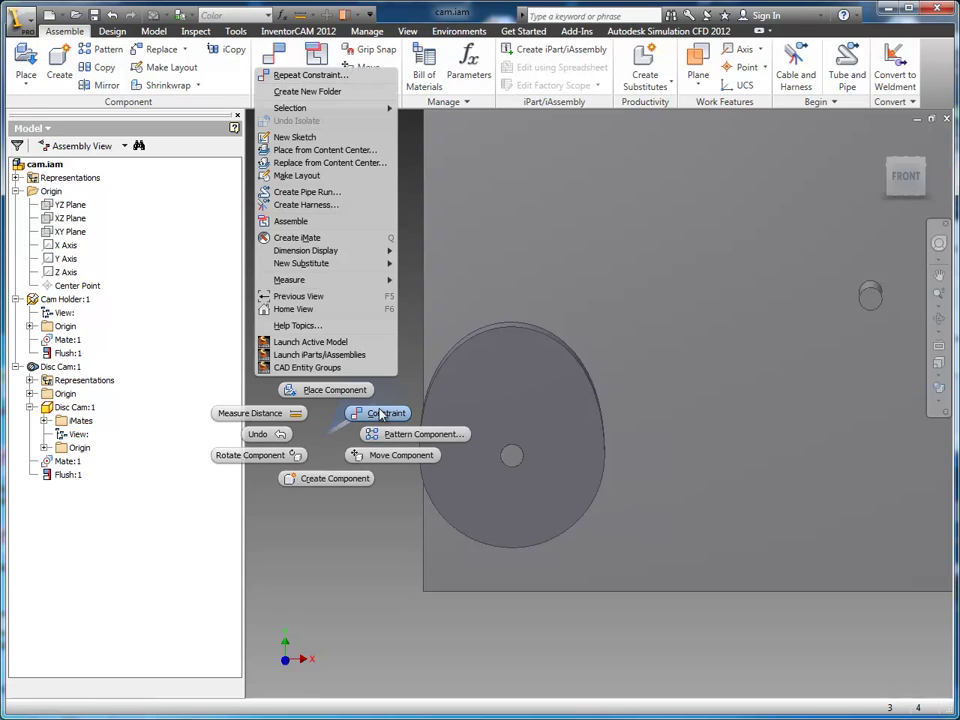
pyautogui.click(386, 410)
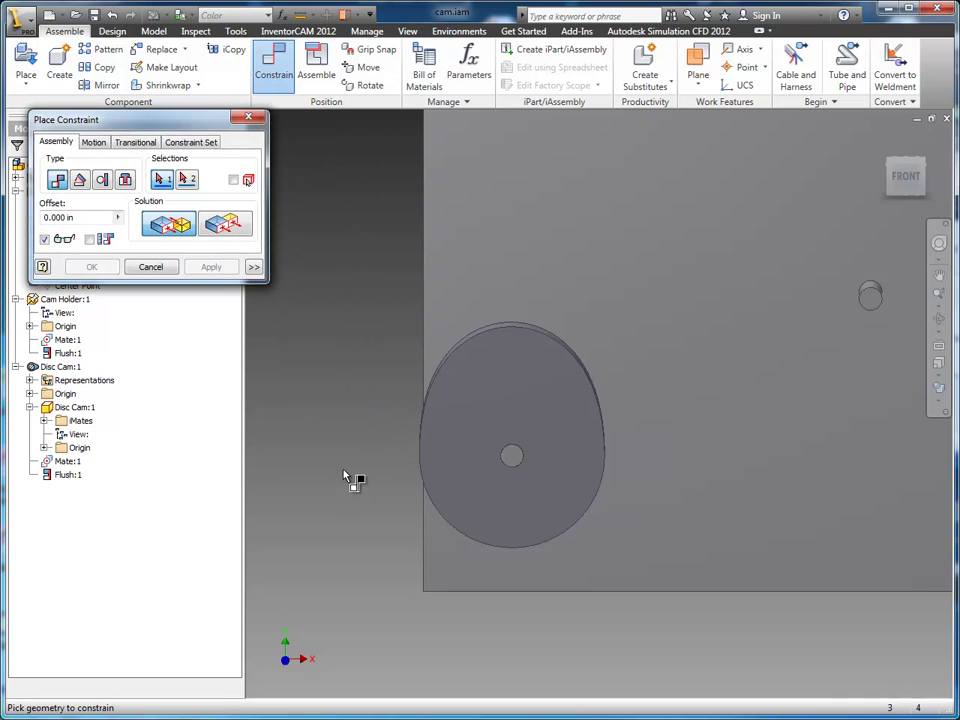
pyautogui.click(80, 180)
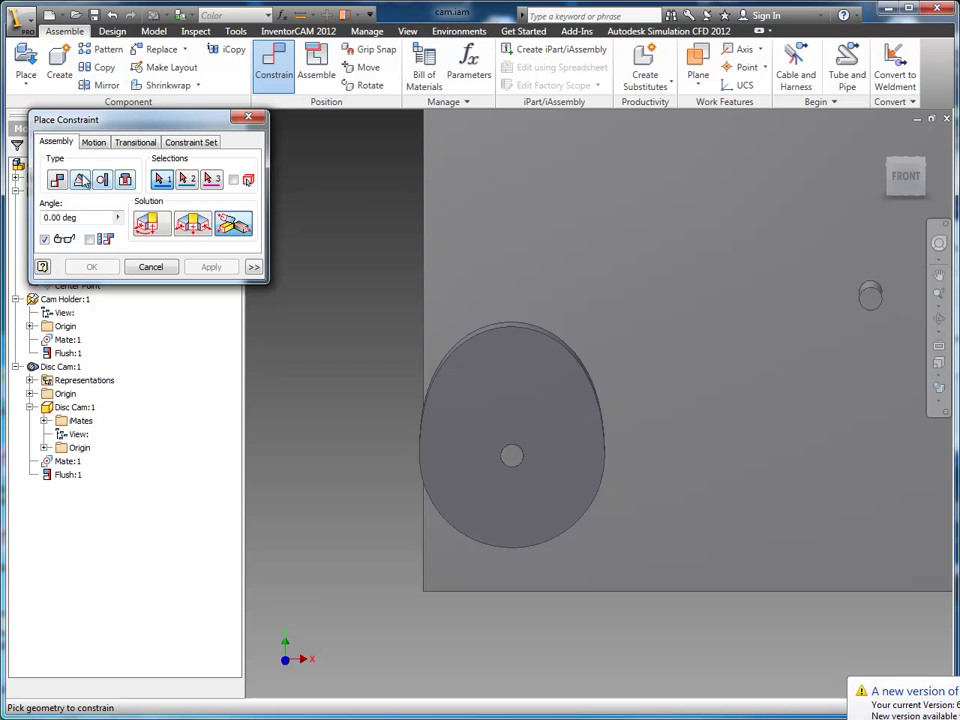
pyautogui.click(151, 224)
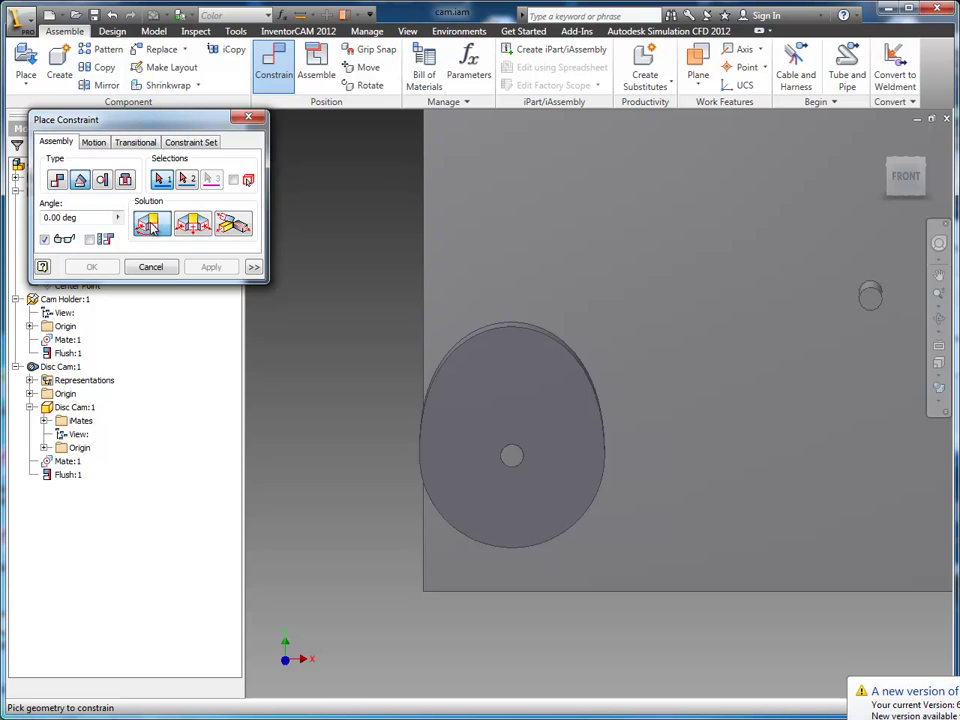
pyautogui.keyDown('shift'); pyautogui.moveTo(315, 354); pyautogui.dragTo(350, 340, button='middle'); pyautogui.keyUp('shift')
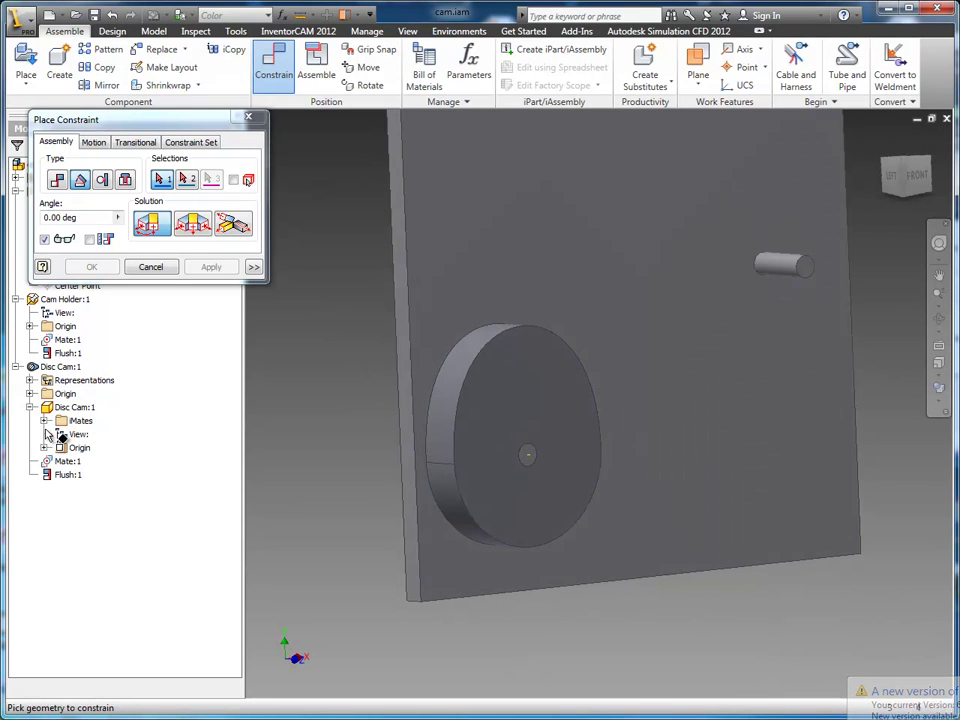
pyautogui.click(31, 394)
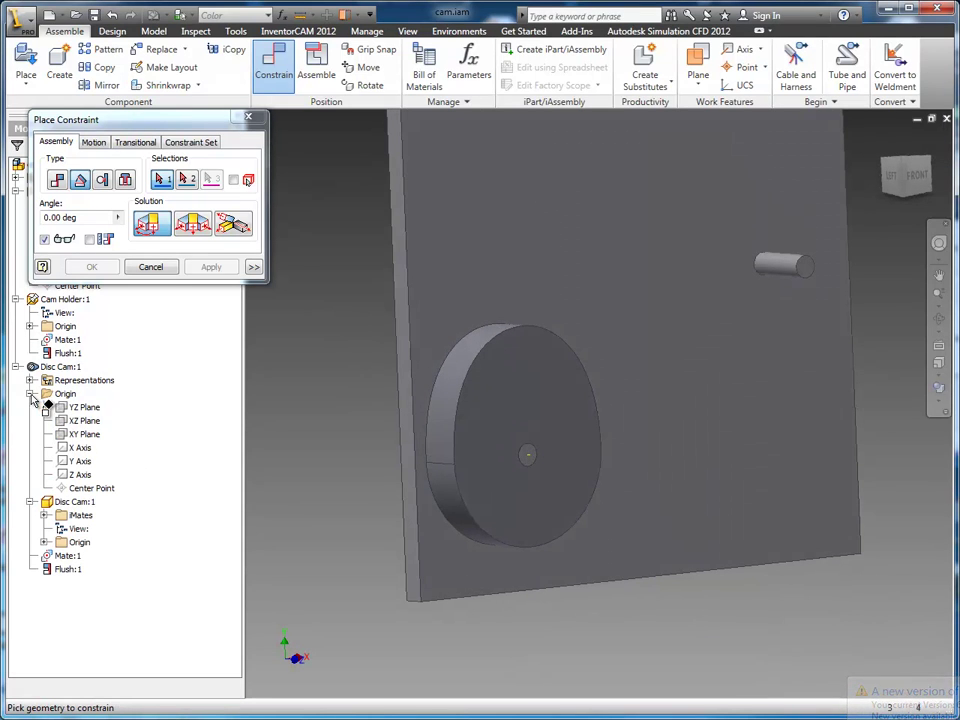
pyautogui.click(84, 424)
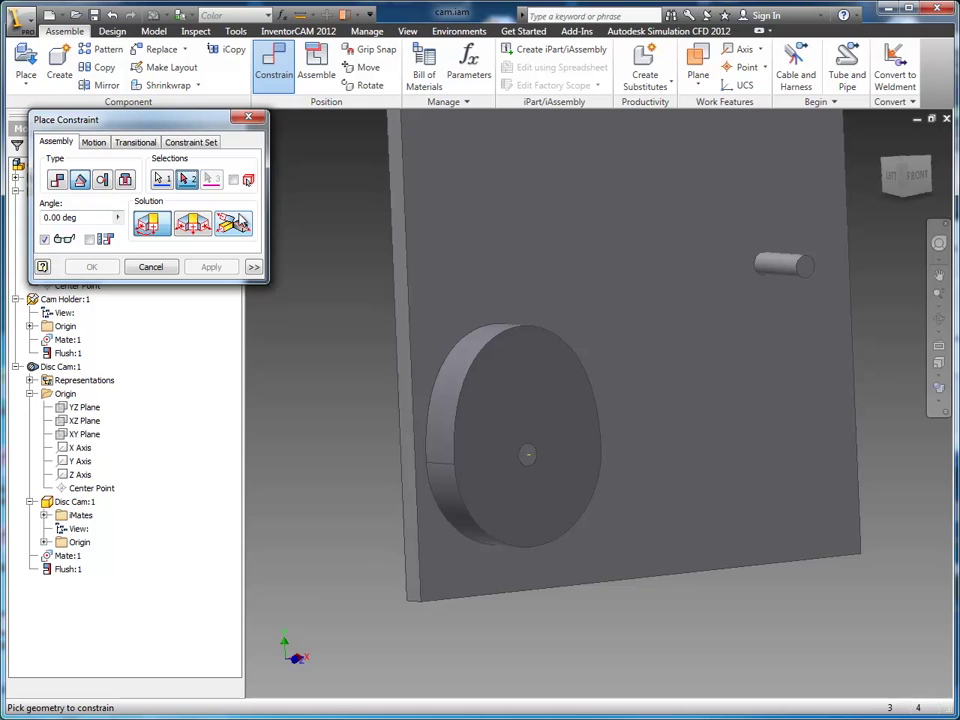
pyautogui.click(401, 289)
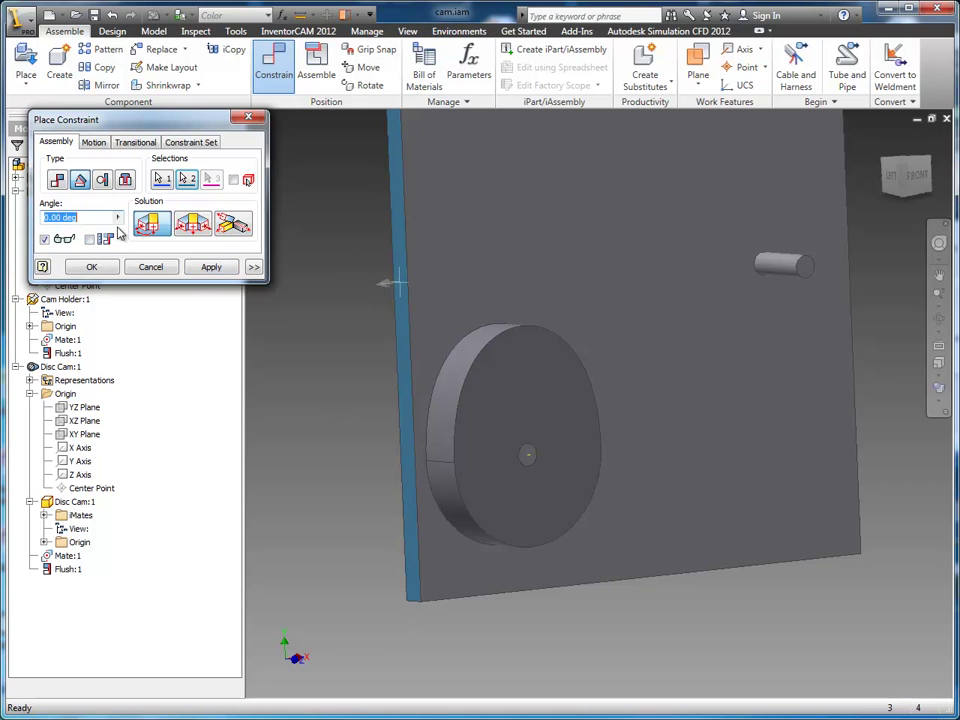
pyautogui.click(211, 266)
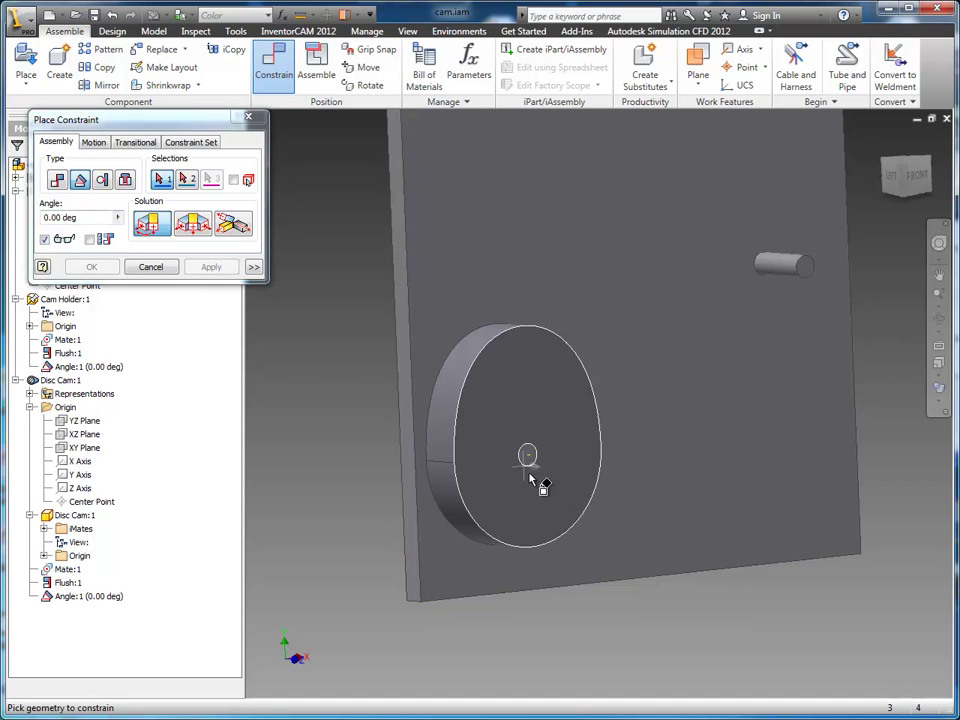
pyautogui.click(172, 268)
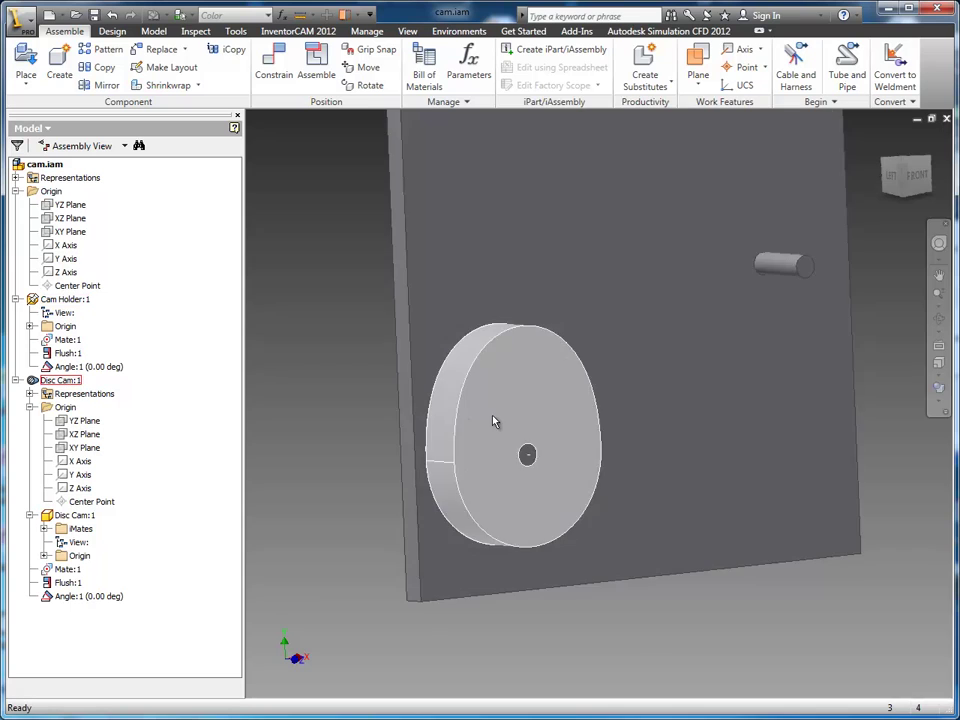
# Step: Start driving the cam's angle constraint and set the drive's end value to 1080 deg
pyautogui.keyDown('shift'); pyautogui.moveTo(499, 422); pyautogui.dragTo(436, 420, button='middle'); pyautogui.keyUp('shift')
pyautogui.rightClick(71, 598)
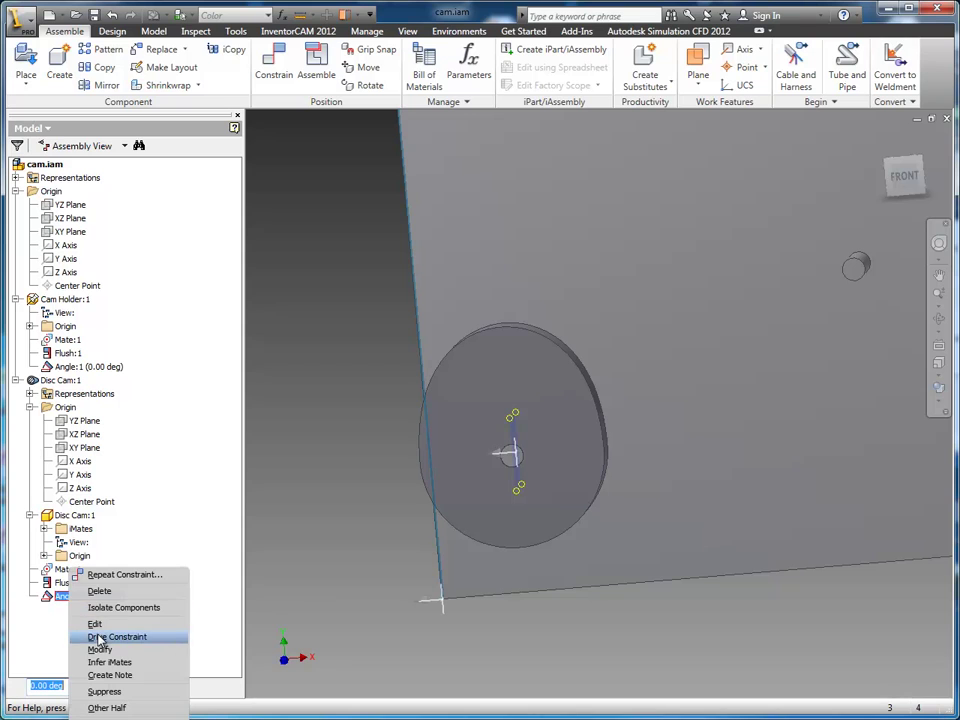
pyautogui.click(100, 639)
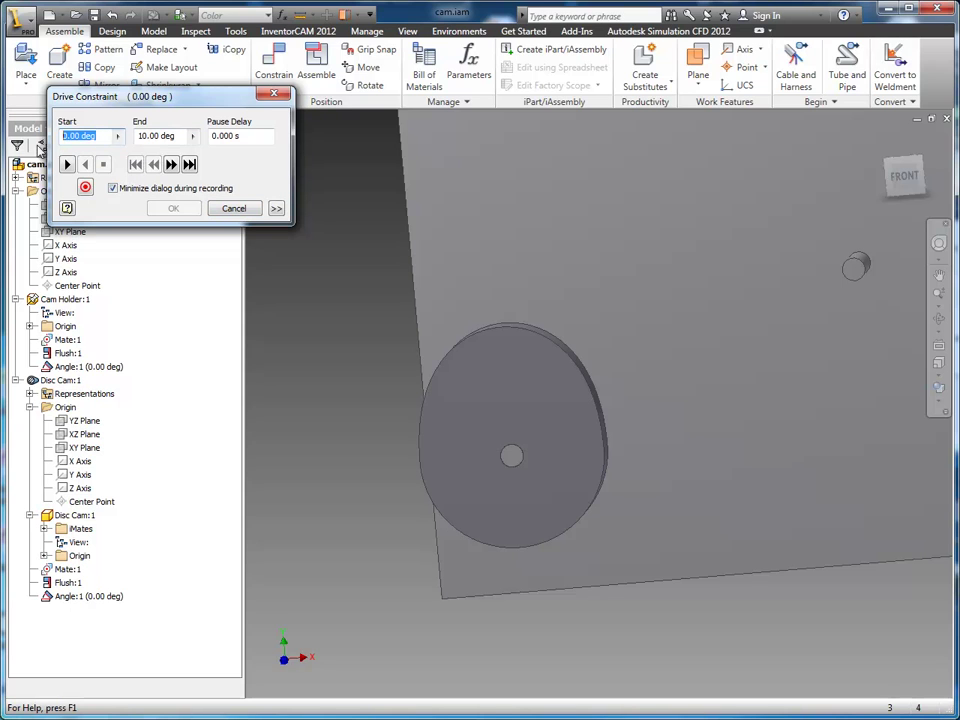
pyautogui.click(193, 135)
pyautogui.click(142, 118)
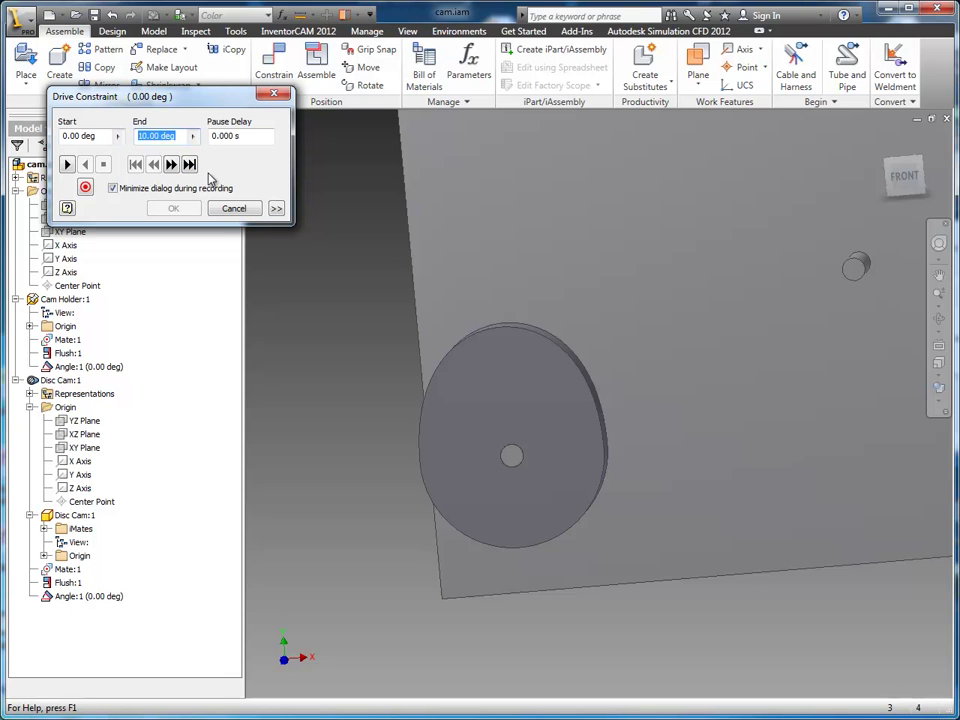
pyautogui.write('1080')
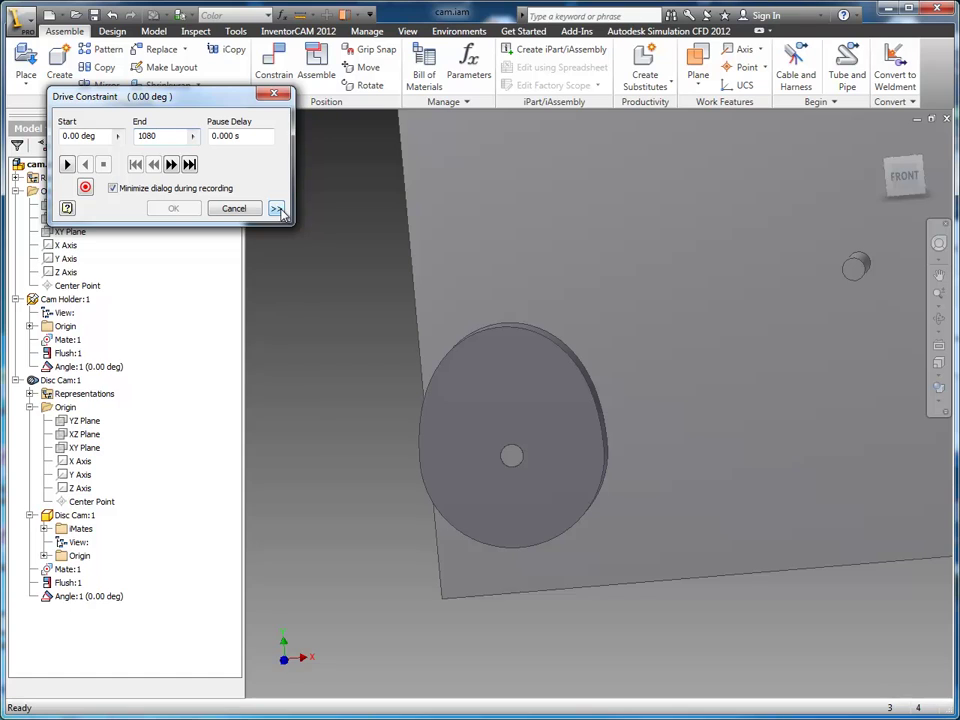
# Step: Set the drive to 2 Start/End repetitions and play the cam's rotation forward
pyautogui.click(276, 209)
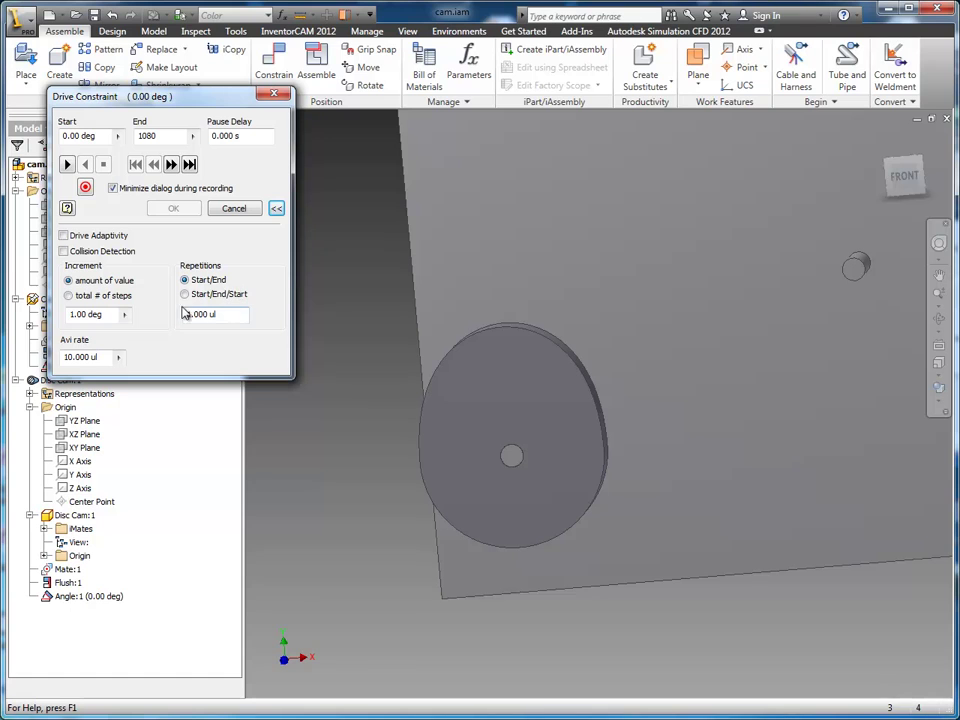
pyautogui.click(234, 313)
pyautogui.write('2')
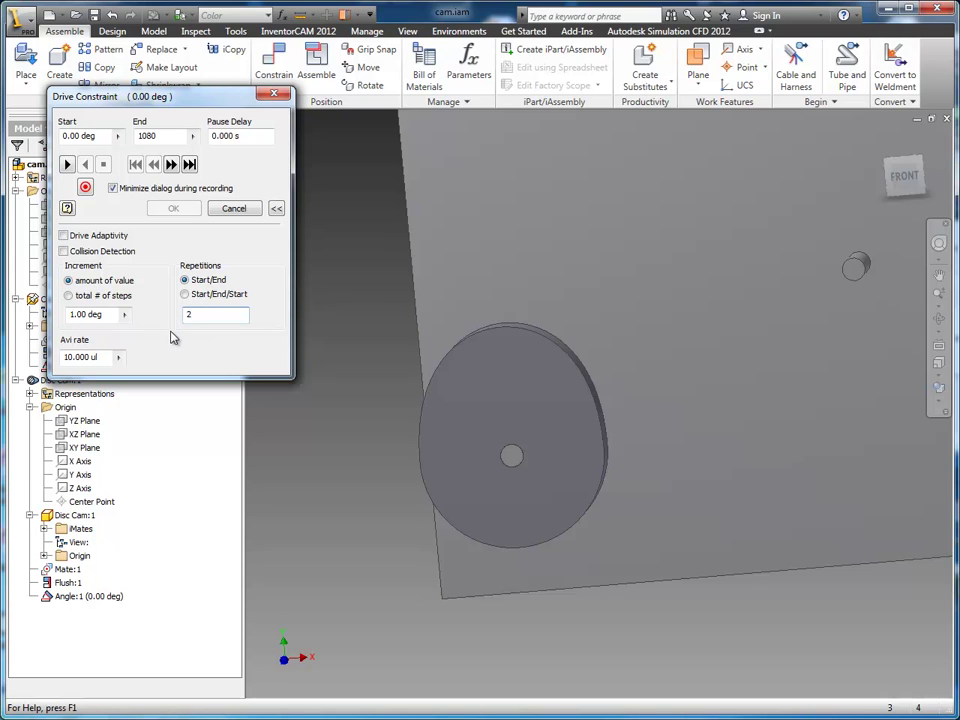
pyautogui.click(67, 164)
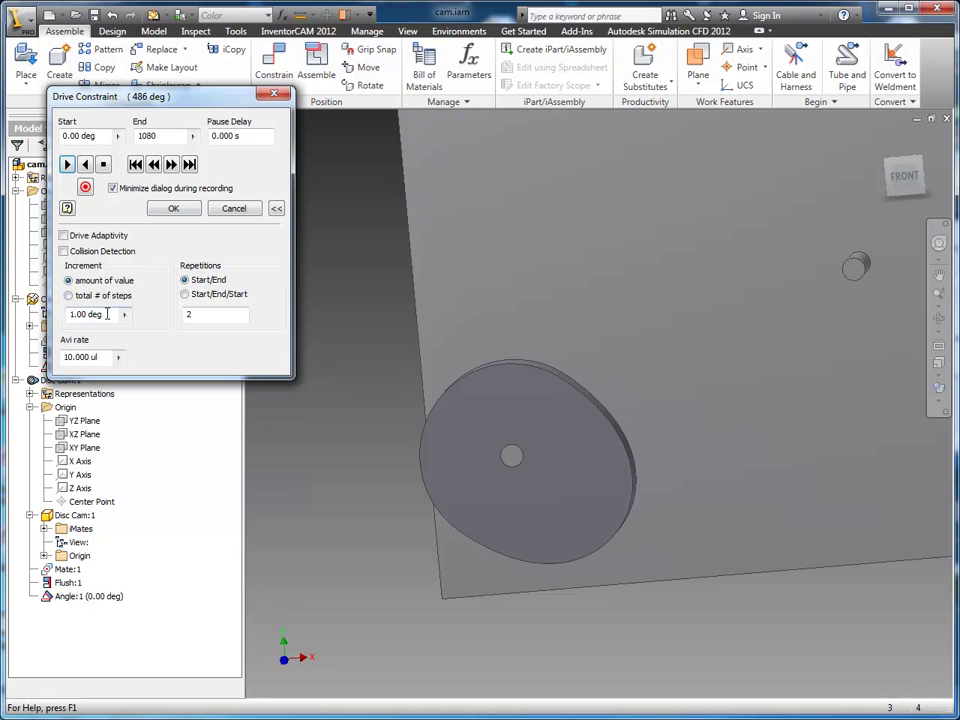
# Step: Try a drive increment of 10, set it back to 1, and leave the constraint drive without keeping its settings
pyautogui.doubleClick(74, 314)
pyautogui.write('10')
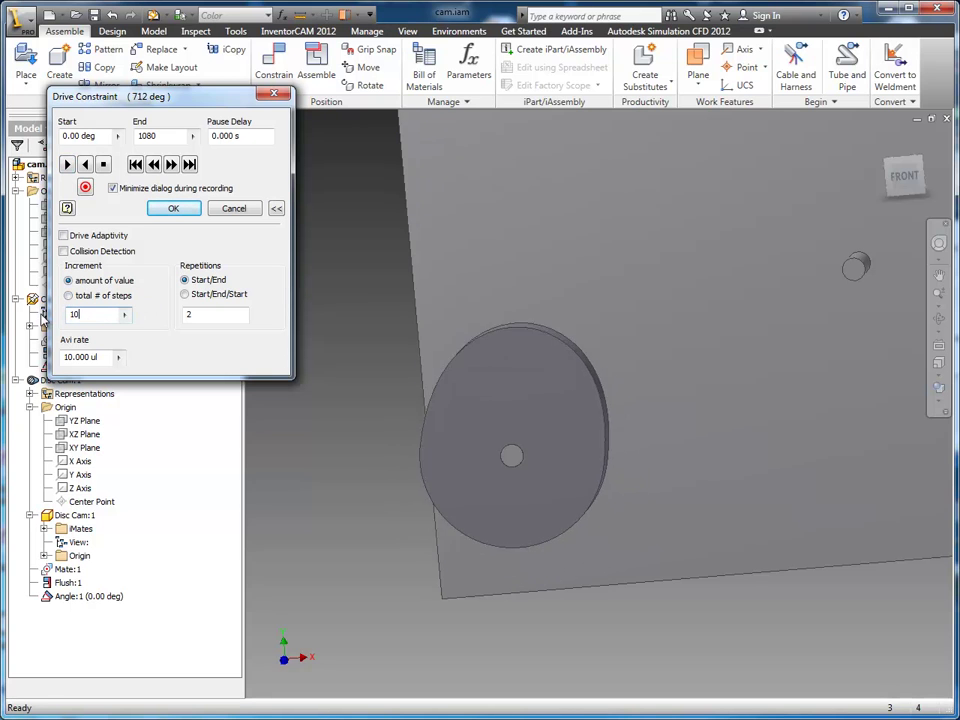
pyautogui.doubleClick(66, 315)
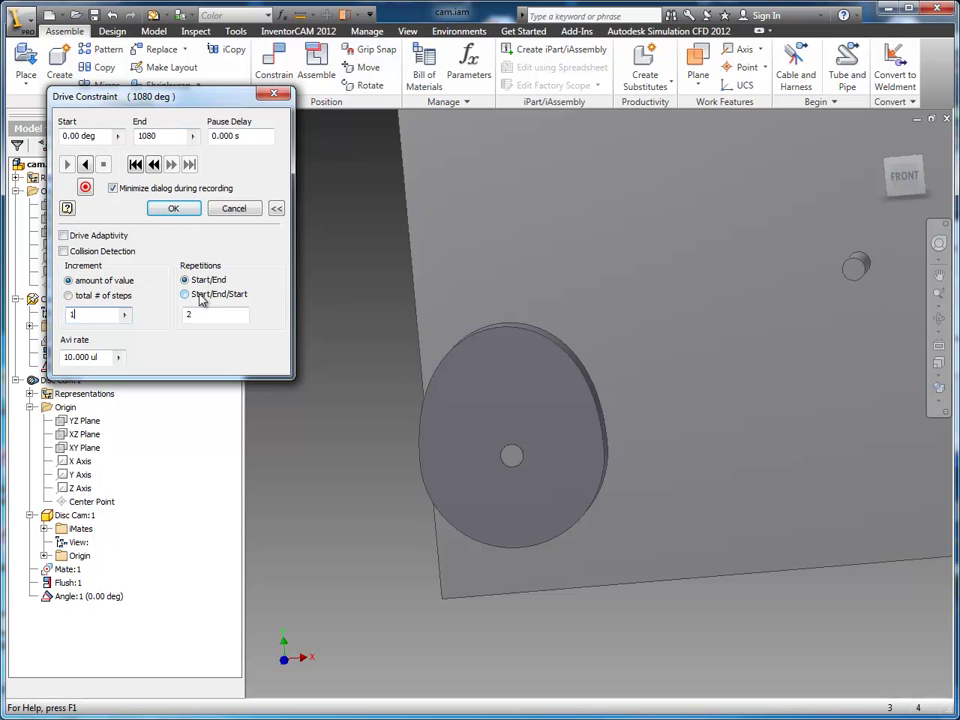
pyautogui.click(234, 208)
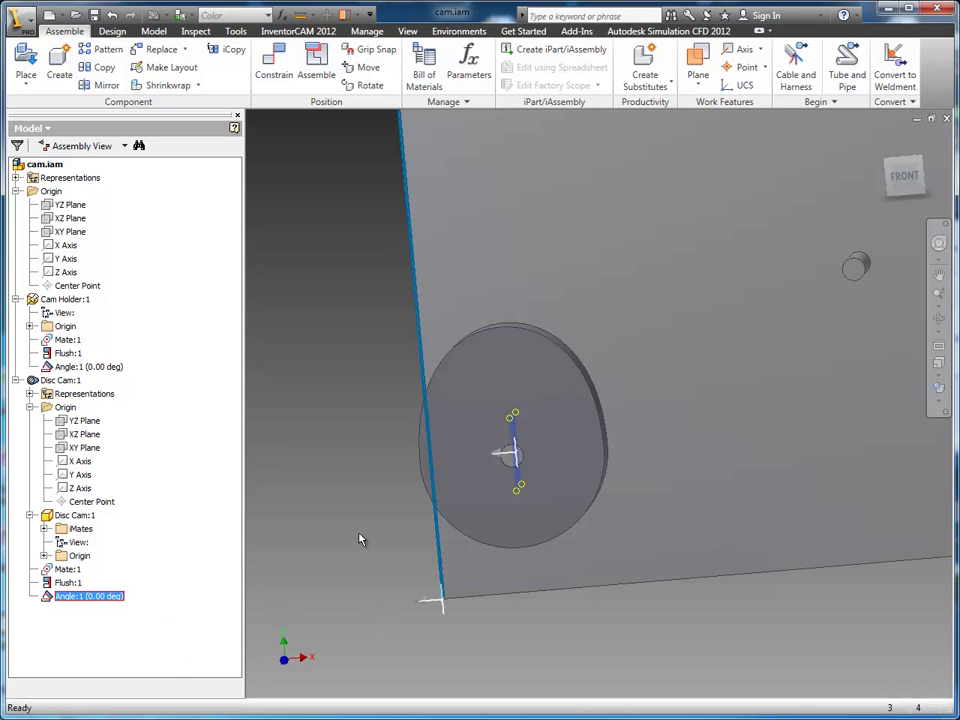
# Step: Rename the Disc Cam's angle constraint to DRIVE ANGLE
pyautogui.keyDown('shift'); pyautogui.moveTo(381, 476); pyautogui.dragTo(399, 471, button='middle'); pyautogui.keyUp('shift')
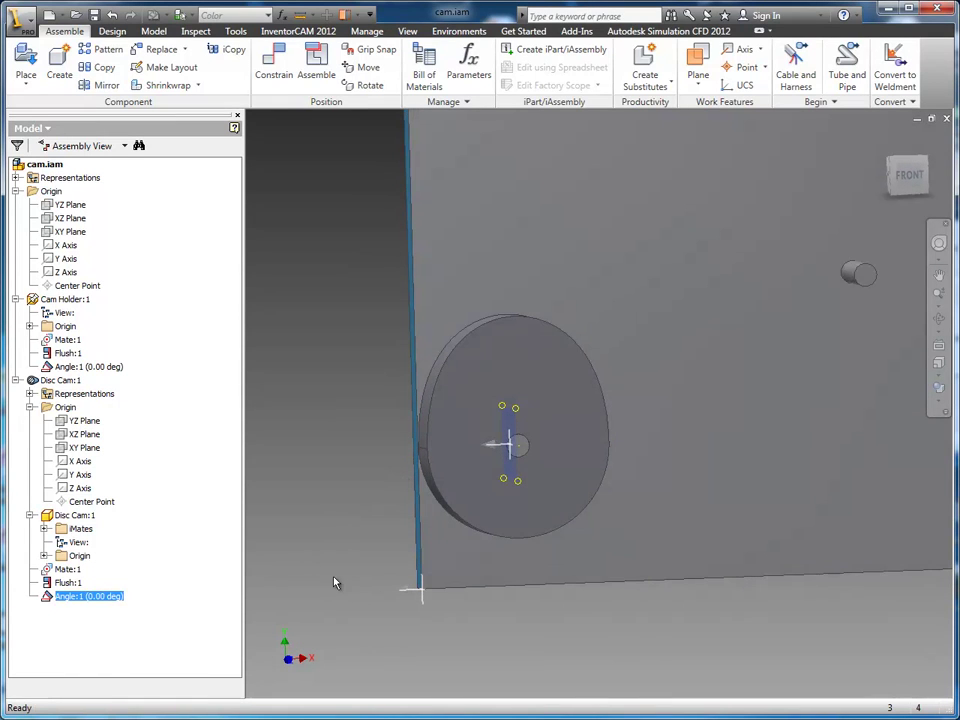
pyautogui.click(68, 597)
pyautogui.write('DRA')
pyautogui.press('Return')
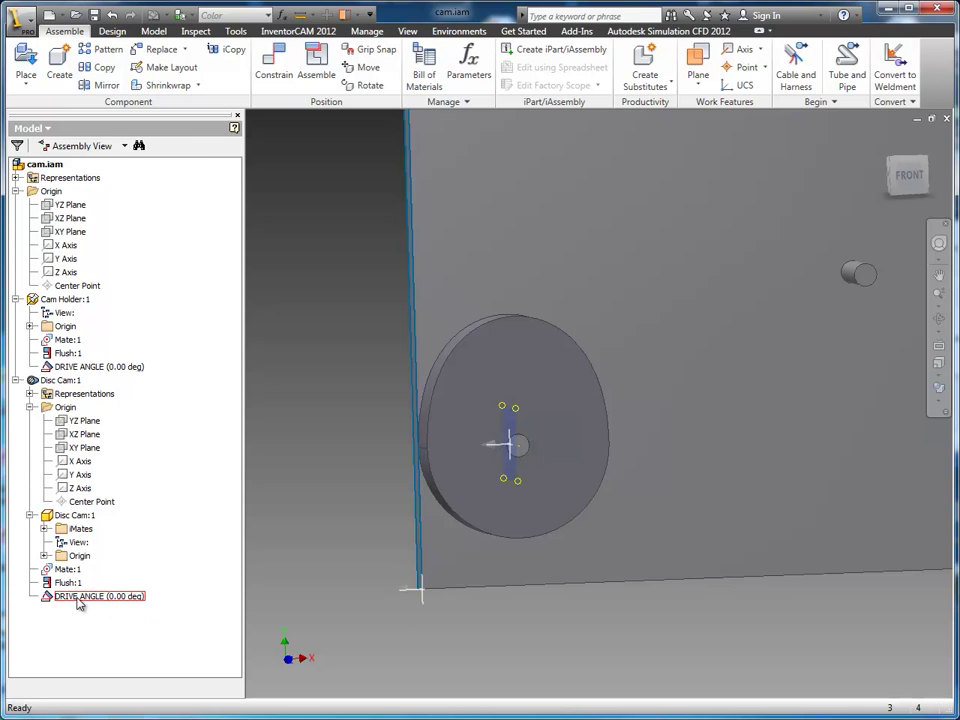
pyautogui.click(629, 601)
# Step: Create an in-place part named Follower from Standard.ipt, with its base sketch on the free pin's end face
pyautogui.moveTo(846, 622); pyautogui.dragTo(726, 649, button='middle')
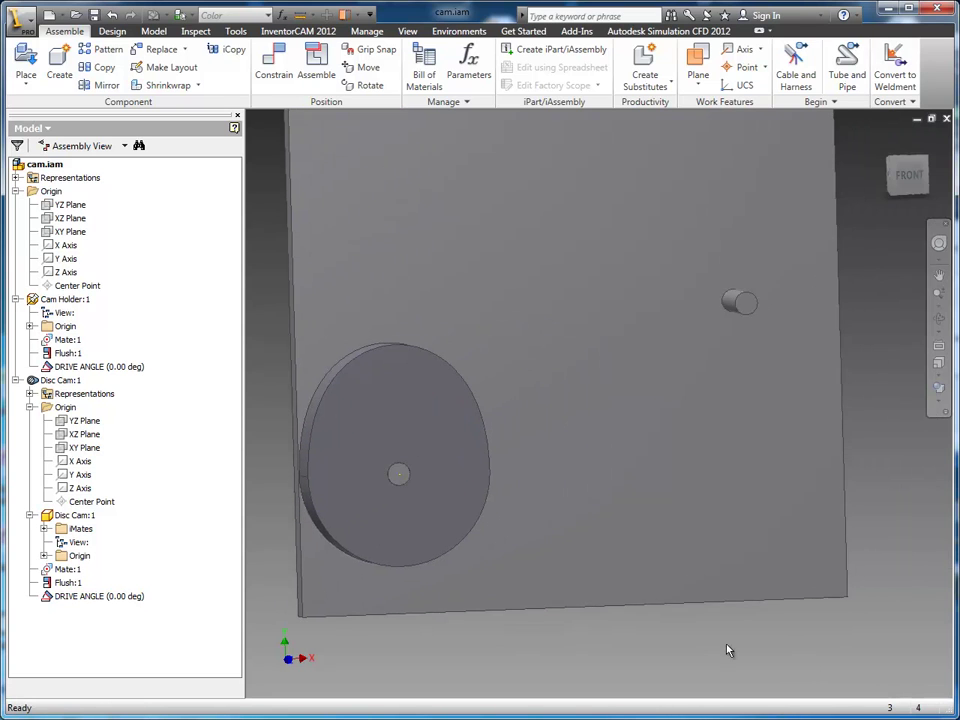
pyautogui.click(57, 62)
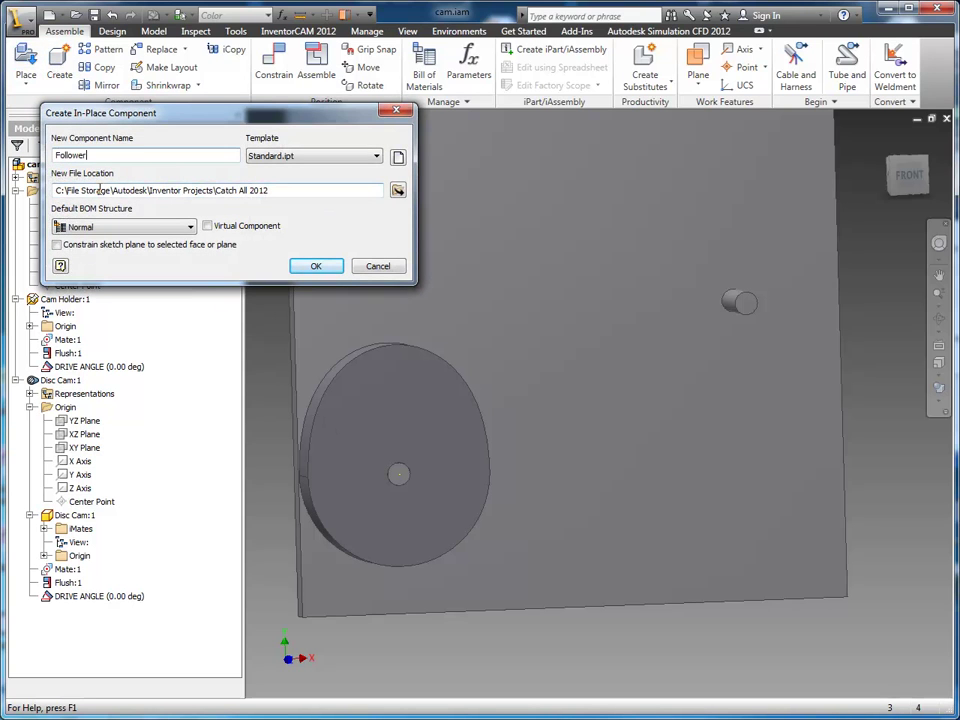
pyautogui.write('Follower')
pyautogui.click(330, 267)
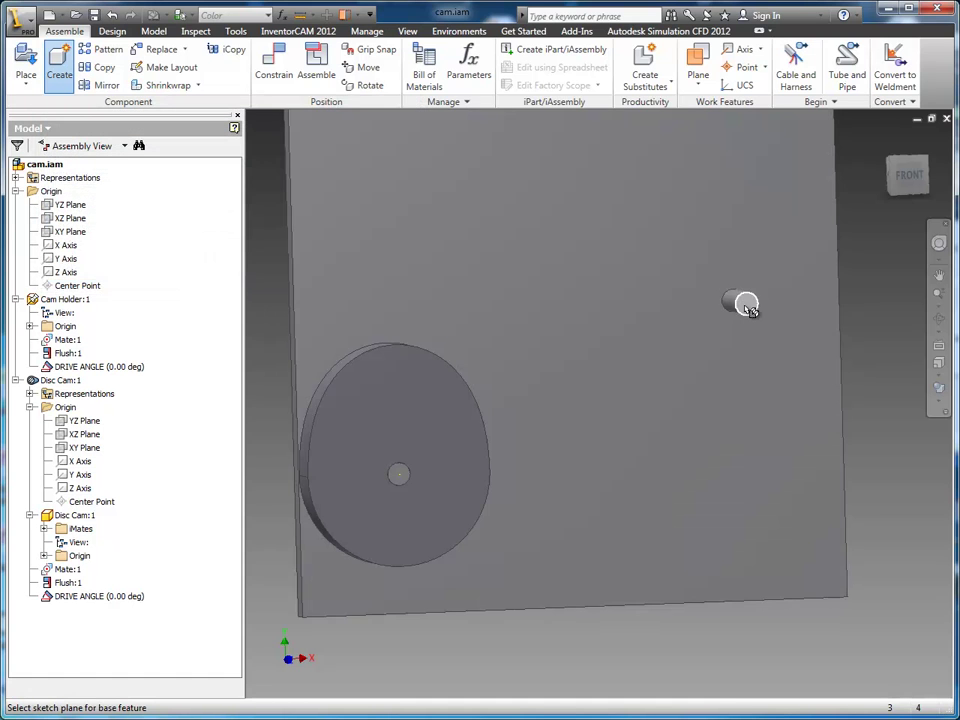
pyautogui.click(747, 307)
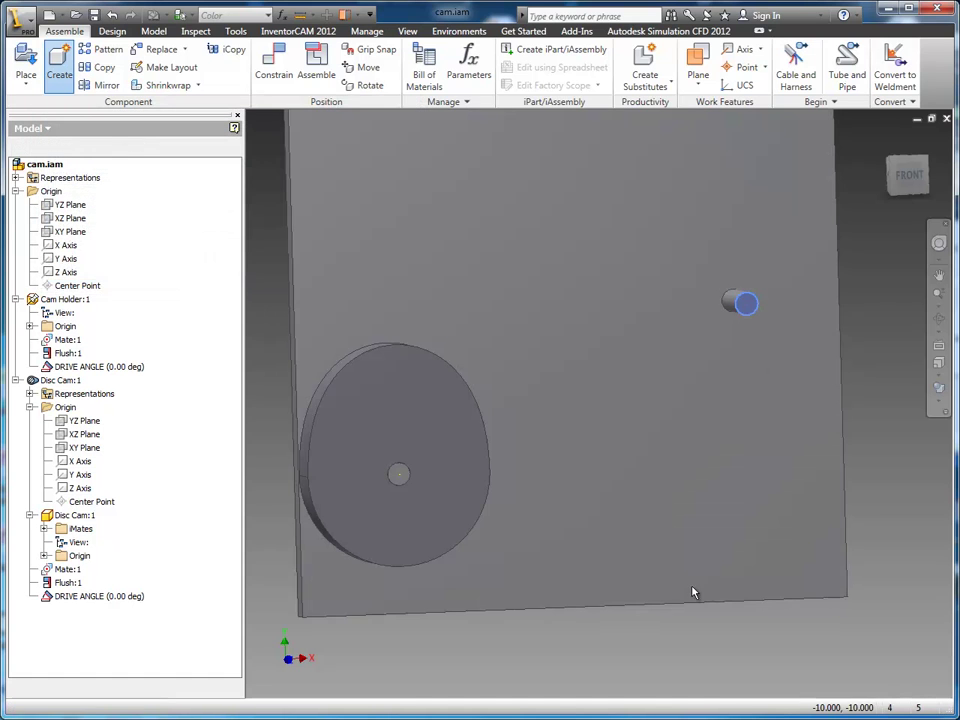
# Step: Project the pin's circular edge into the Follower sketch and draw a concentric circle of 0.75 in diameter
pyautogui.moveTo(798, 494); pyautogui.dragTo(680, 490, button='middle')
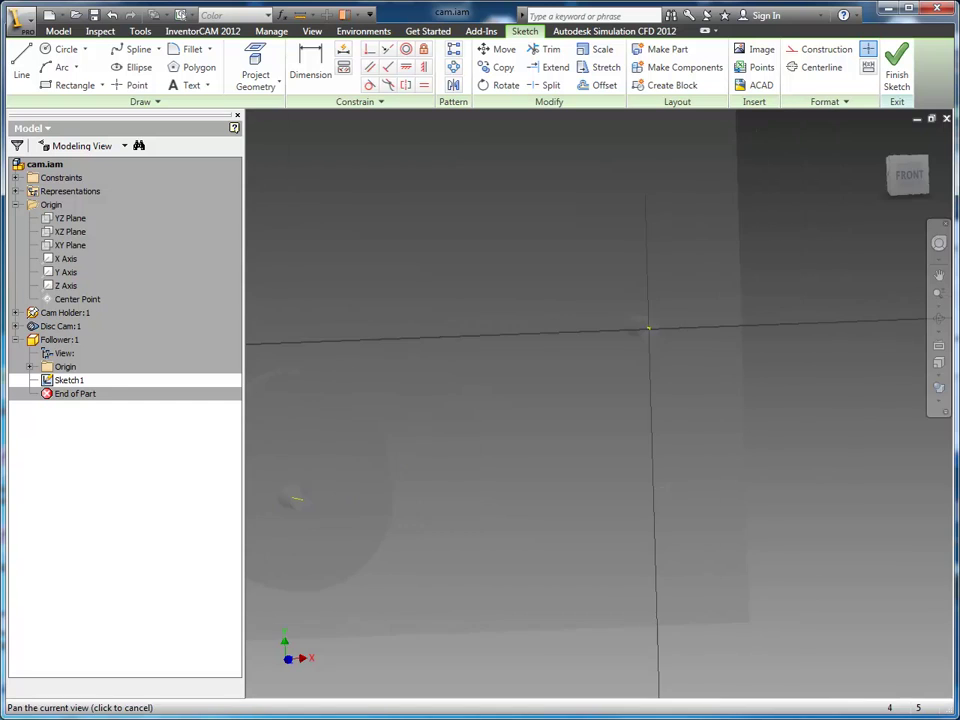
pyautogui.click(256, 65)
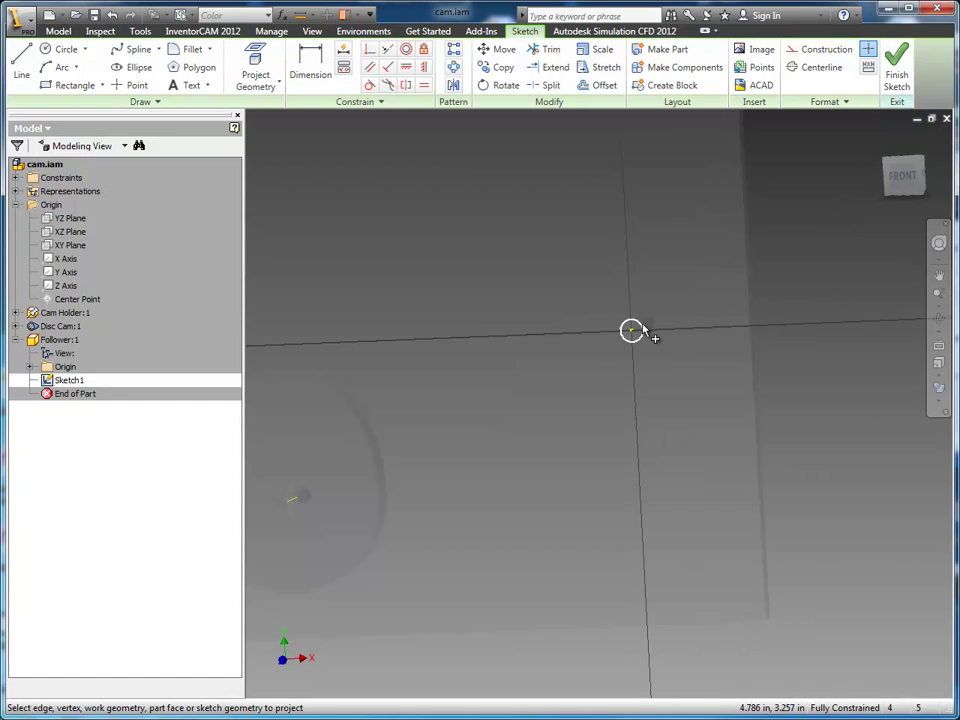
pyautogui.press('Escape')
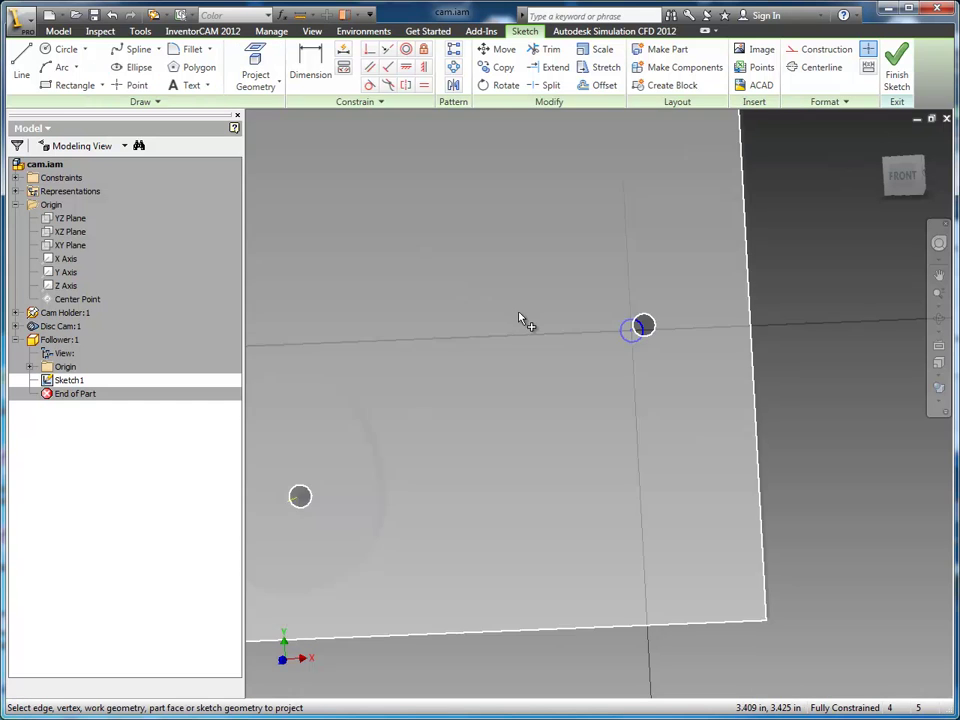
pyautogui.rightClick(525, 321)
pyautogui.click(450, 287)
pyautogui.click(631, 330)
pyautogui.write('.7')
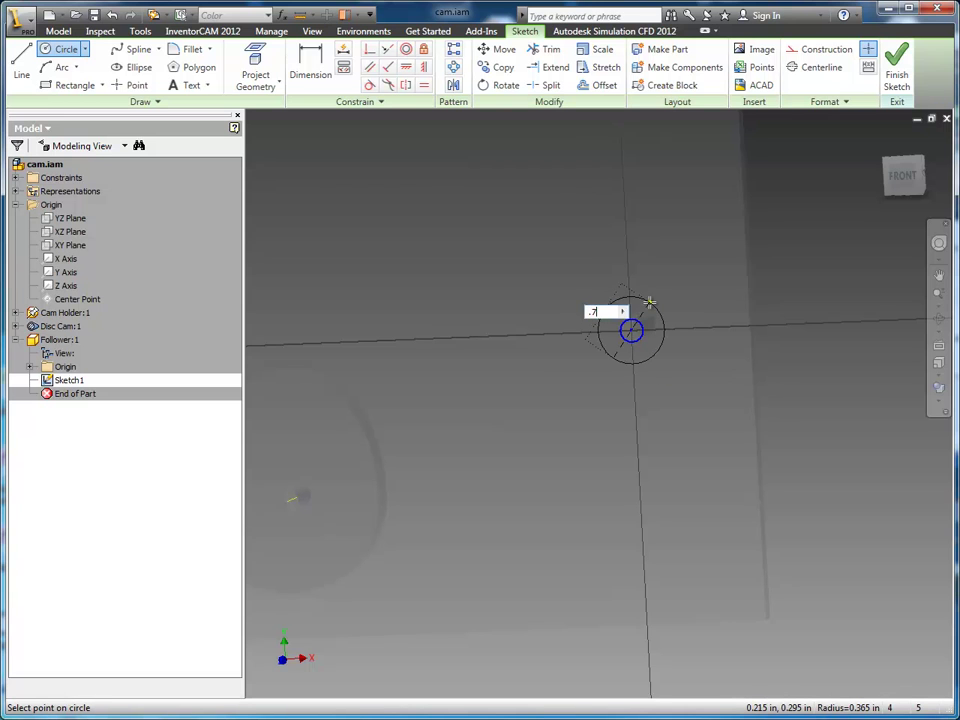
pyautogui.write('5')
pyautogui.press('Return')
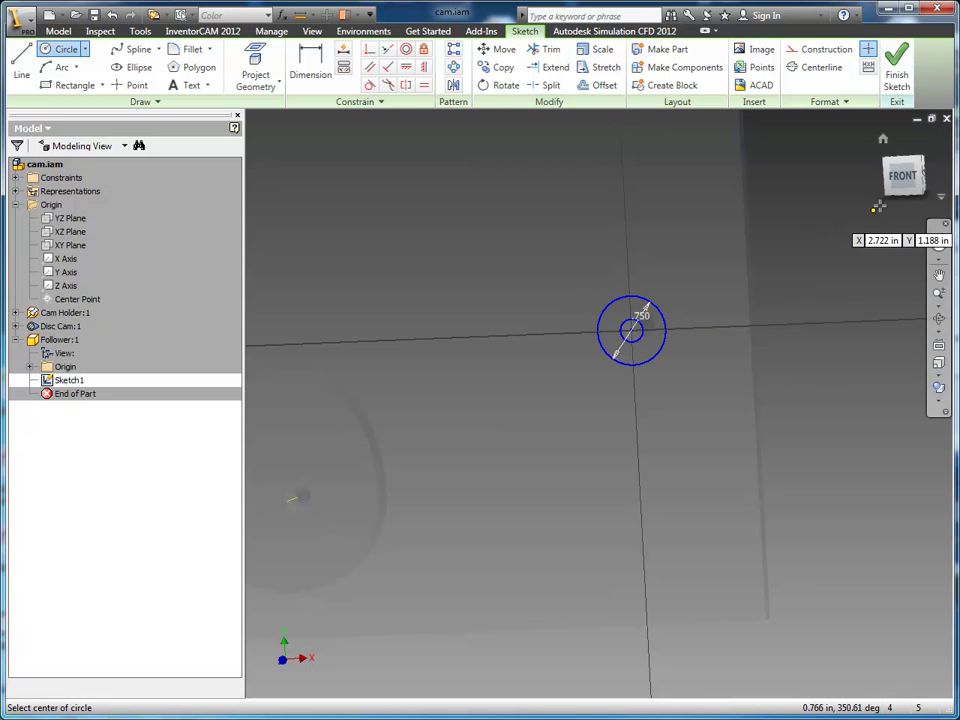
# Step: Outline the arm with a horizontal line from the circle's top, a tangent arc ending about 3.48 in from the pin's centre, and a line back to the circle
pyautogui.click(904, 178)
pyautogui.rightClick(605, 395)
pyautogui.click(605, 368)
pyautogui.scroll(-4, 615, 378)
pyautogui.scroll(2, 614, 381)
pyautogui.moveTo(614, 382); pyautogui.dragTo(652, 333, button='middle')
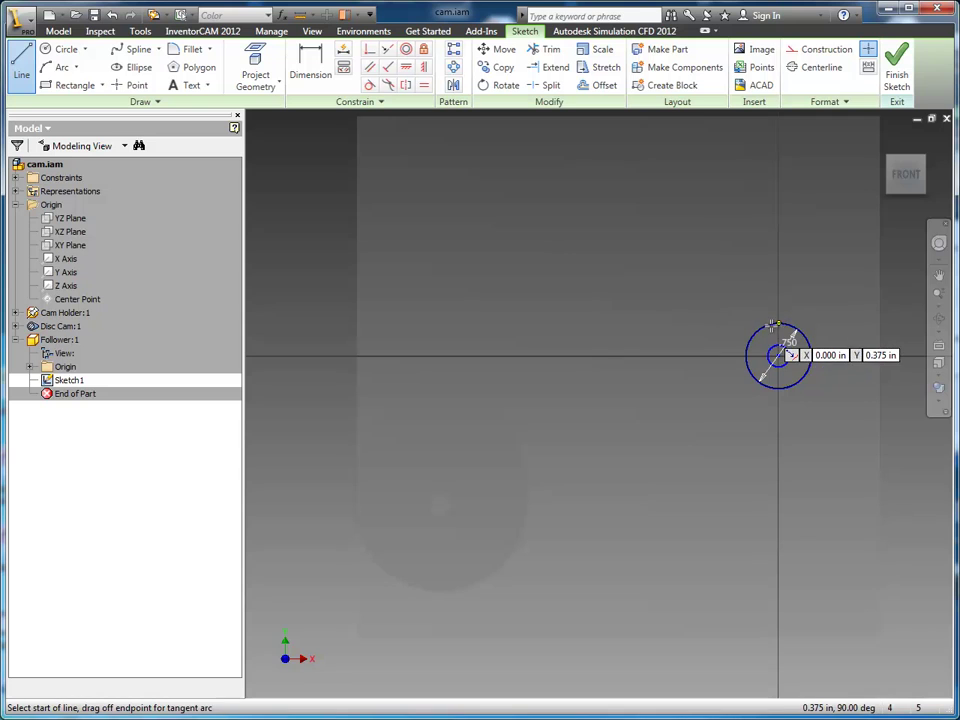
pyautogui.moveTo(778, 322); pyautogui.dragTo(474, 357)
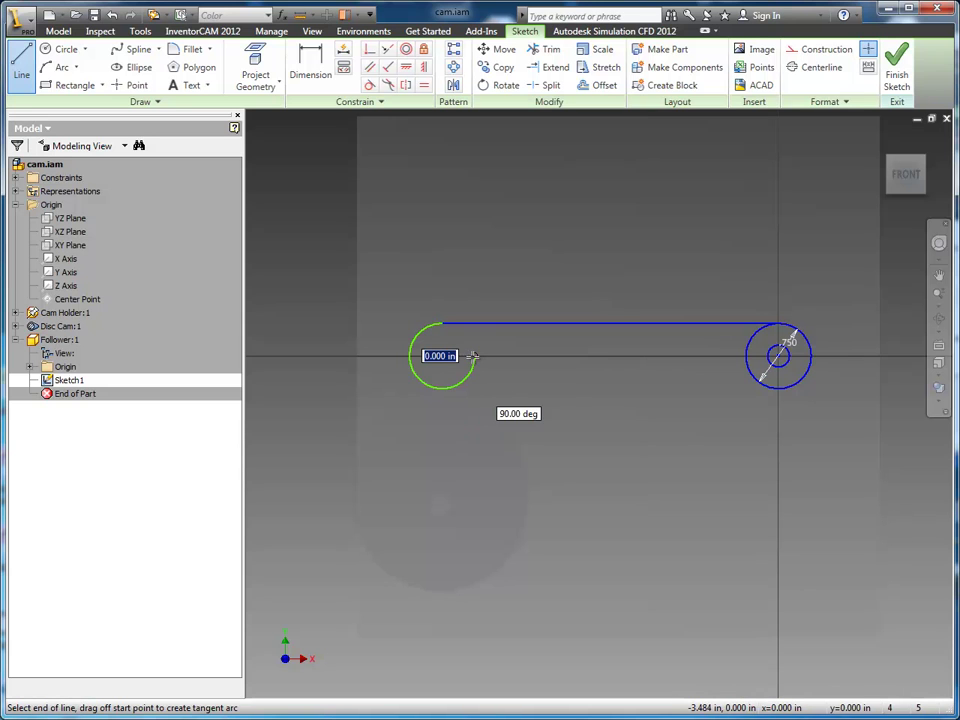
pyautogui.click(750, 356)
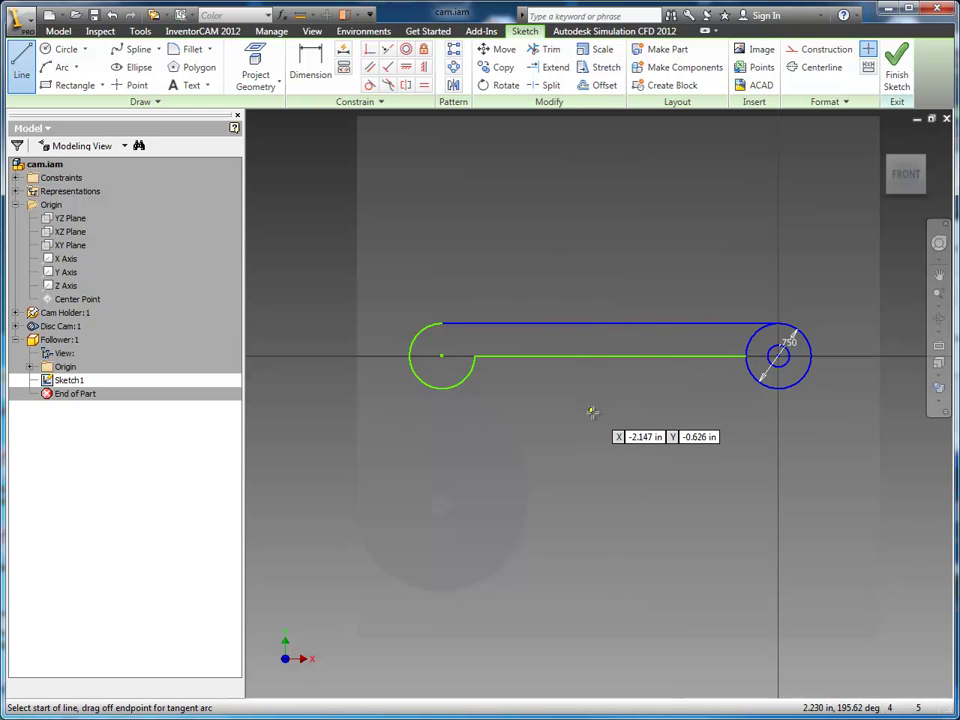
# Step: Extrude the pin ring and arm profiles 0.250 in as one solid, and return to the assembly
pyautogui.press('e')
pyautogui.click(672, 470)
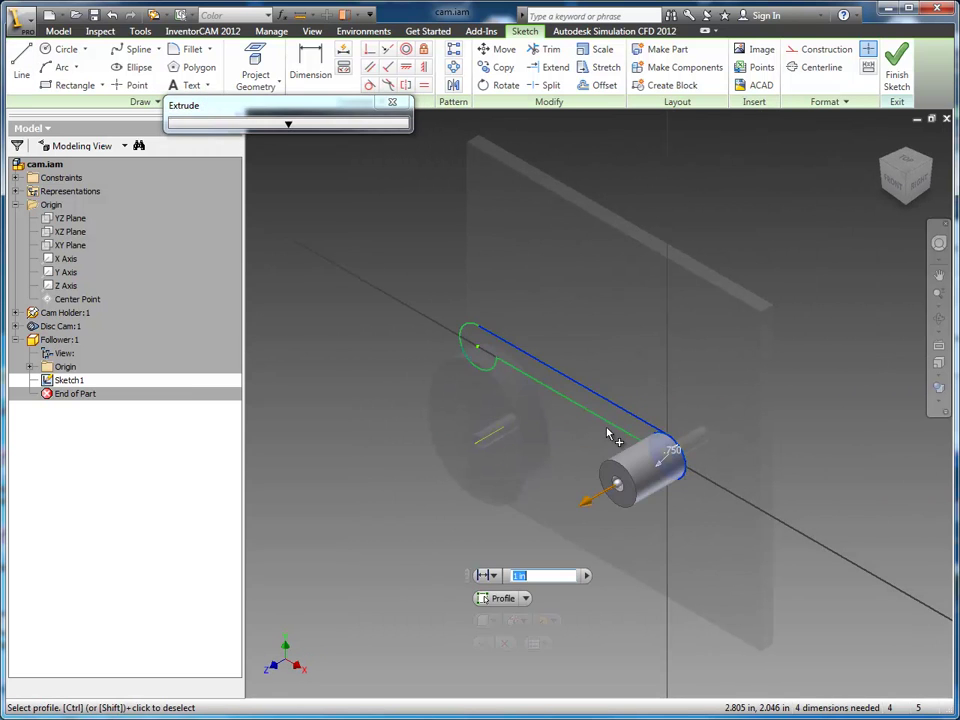
pyautogui.click(606, 424)
pyautogui.moveTo(590, 508); pyautogui.dragTo(628, 546)
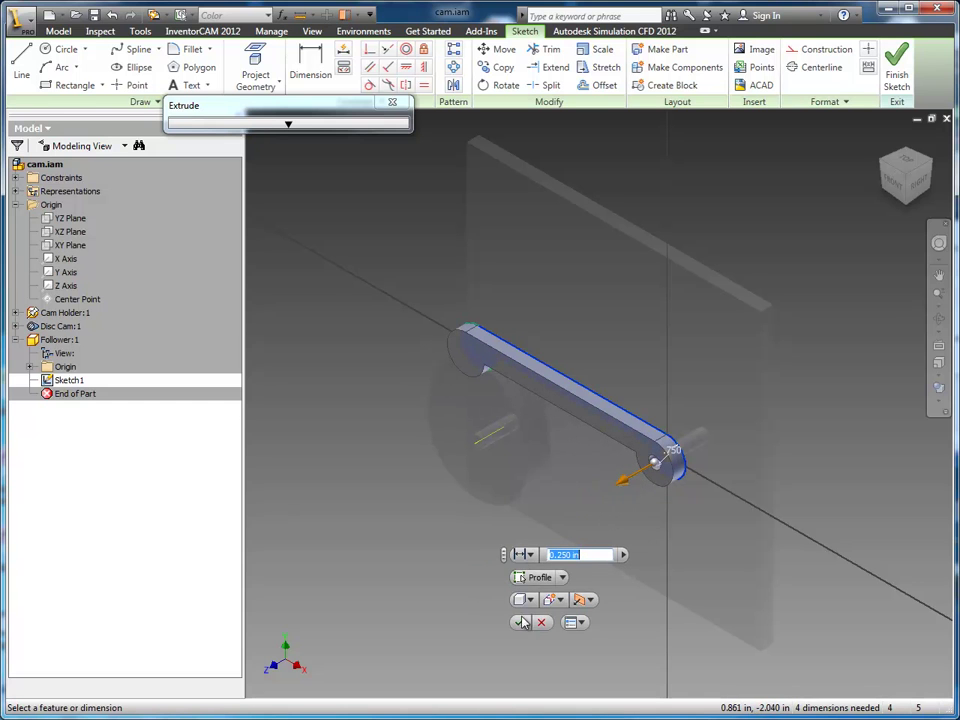
pyautogui.click(519, 622)
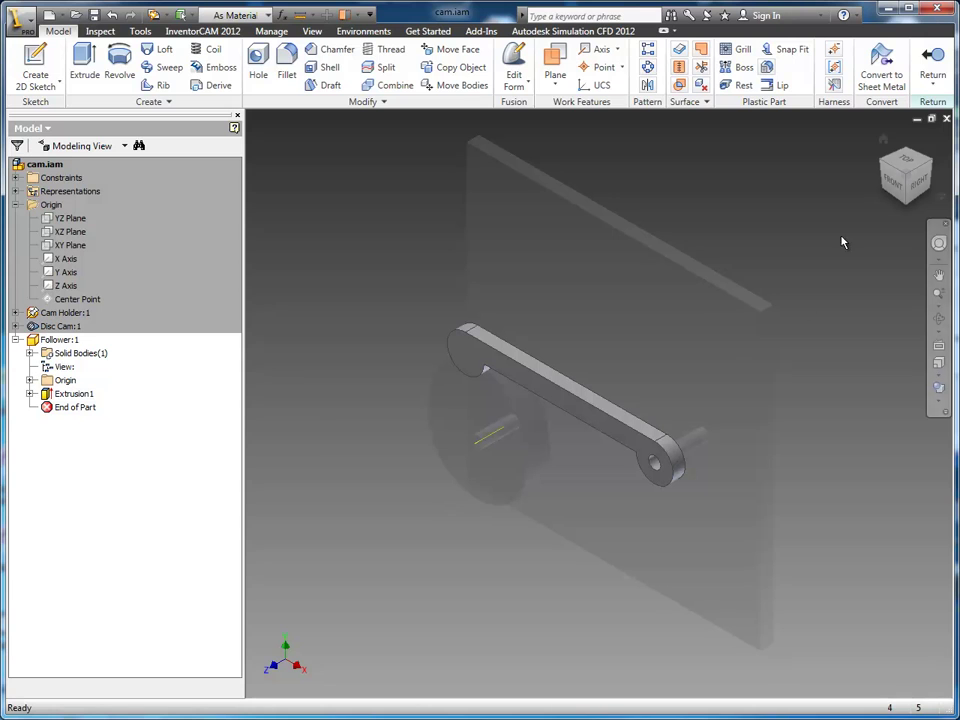
pyautogui.click(932, 72)
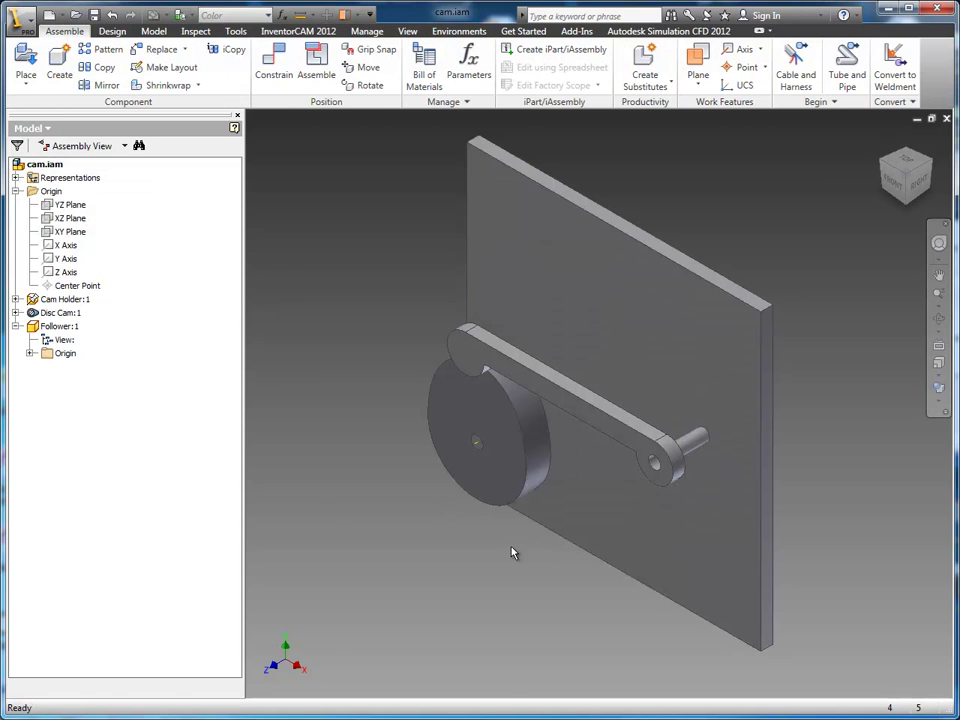
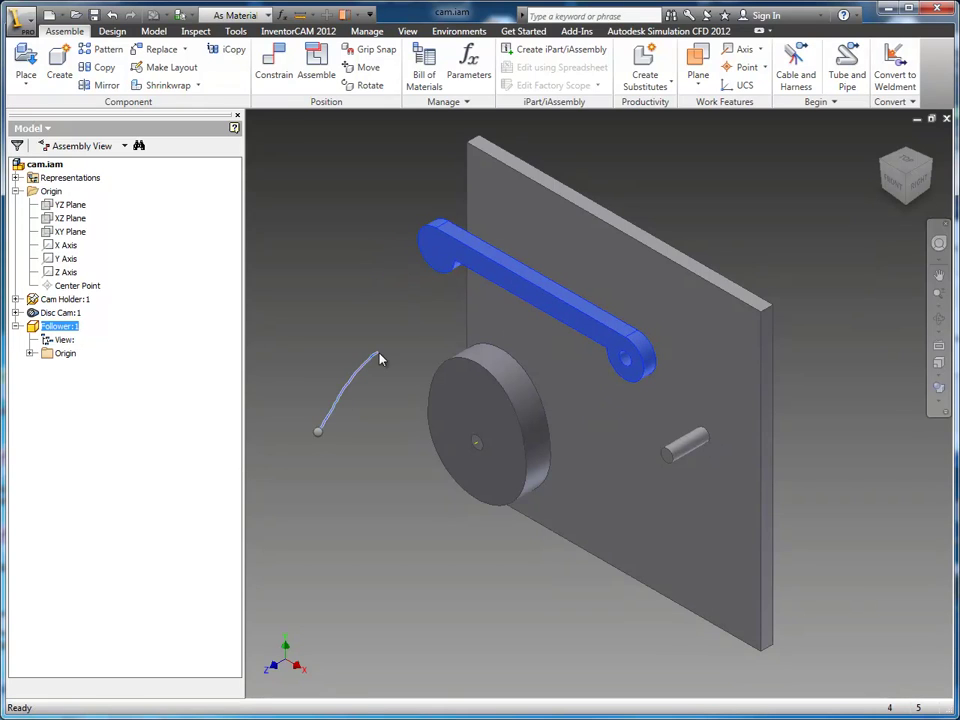
# Step: Mate the axis of the Follower's hole with the free pin's axis at 0 offset
pyautogui.moveTo(380, 360); pyautogui.dragTo(381, 357, button='right')
pyautogui.scroll(3, 639, 381)
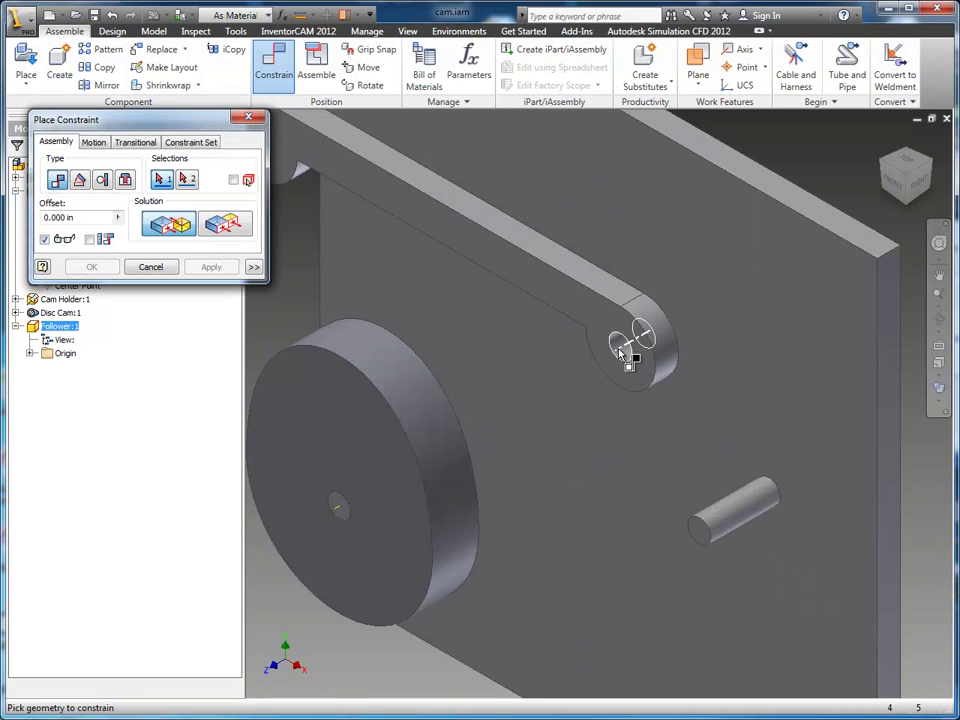
pyautogui.click(622, 355)
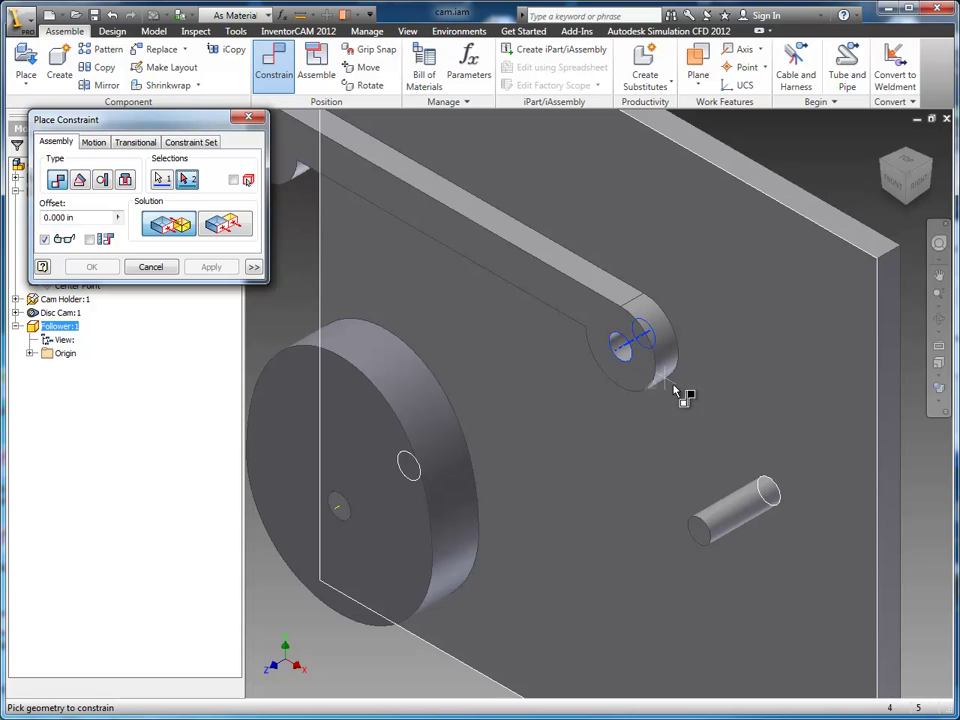
pyautogui.scroll(-2, 680, 393)
pyautogui.click(767, 529)
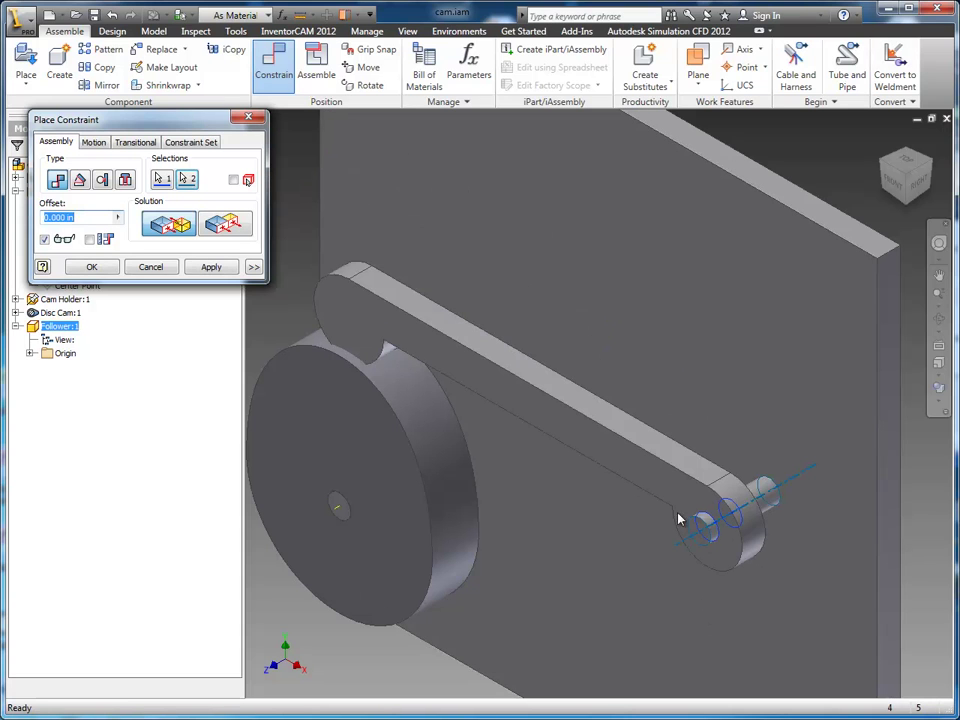
pyautogui.click(211, 266)
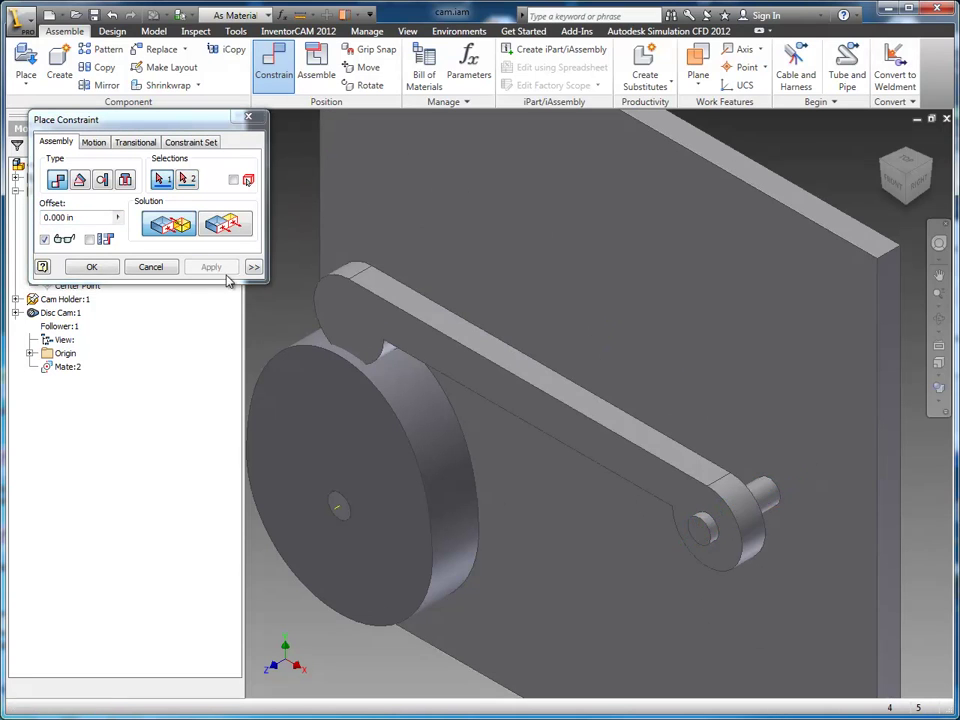
# Step: Add a flush constraint with 0 offset between the Follower's front face and the Disc Cam's front face
pyautogui.click(529, 403)
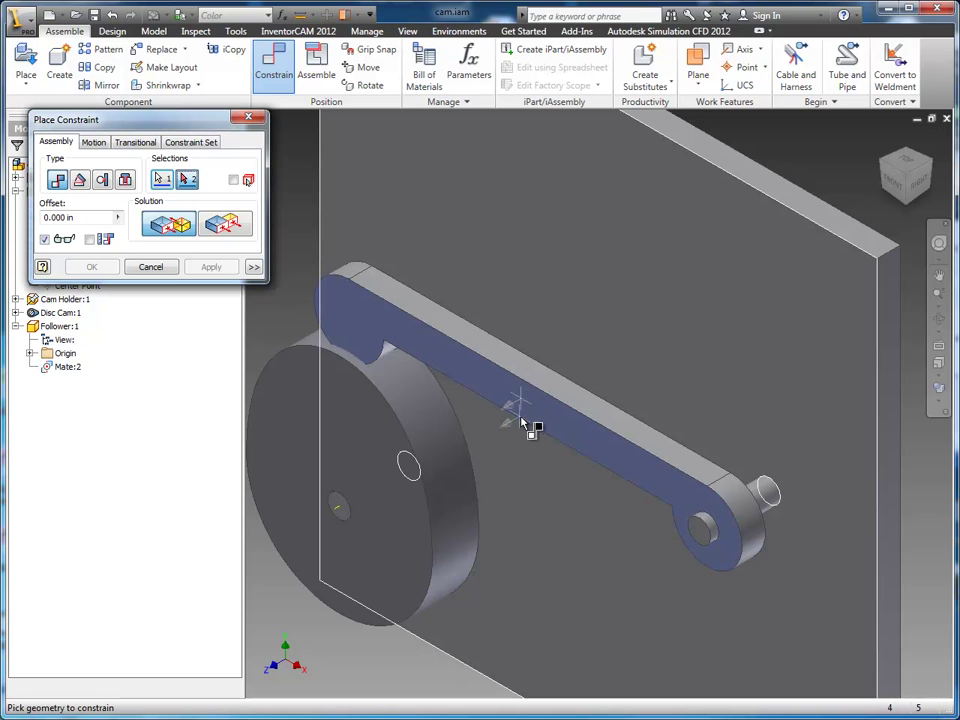
pyautogui.click(355, 447)
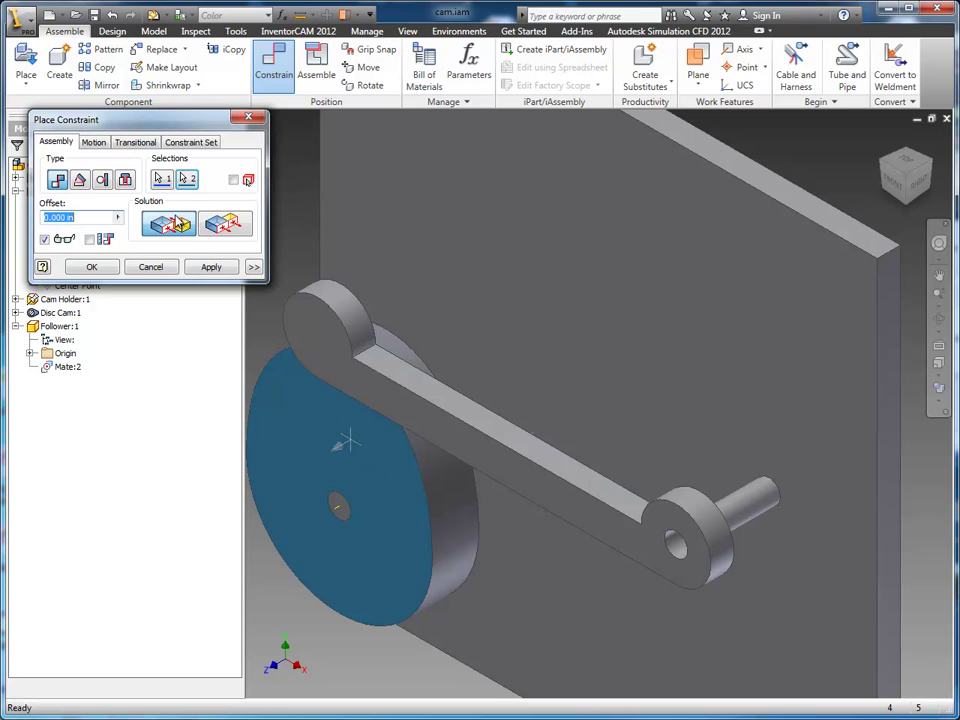
pyautogui.click(228, 226)
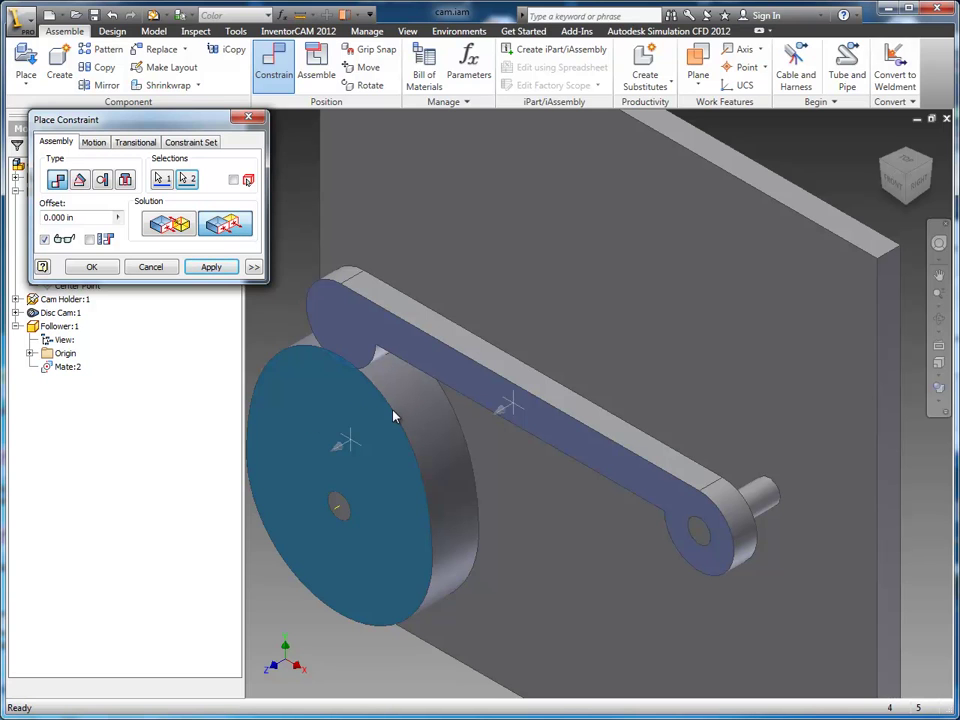
pyautogui.click(104, 269)
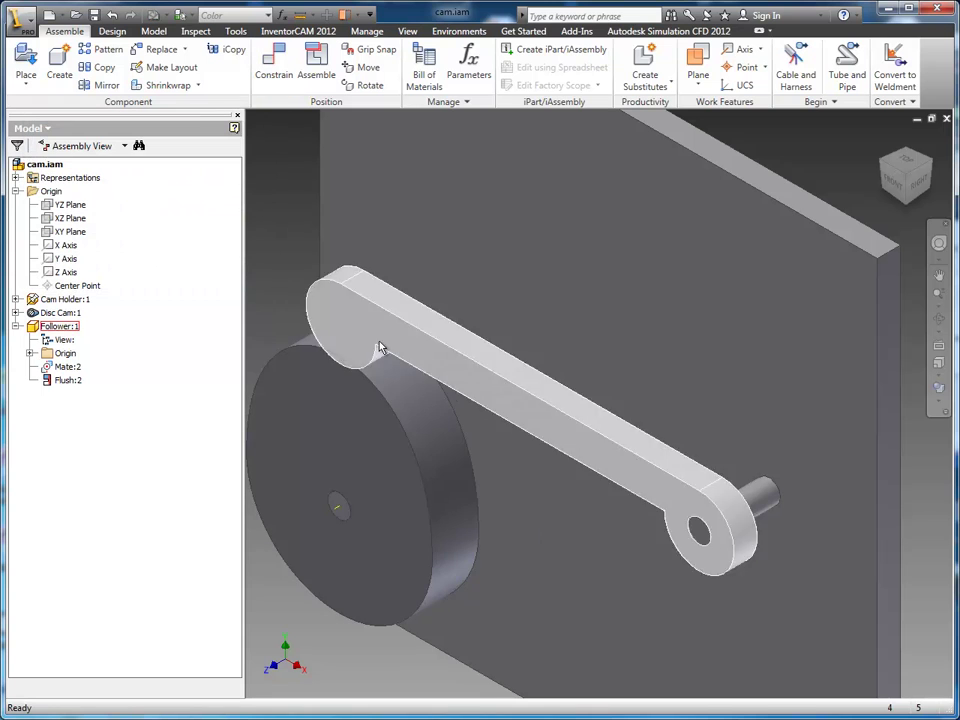
# Step: Swing the Follower arm about its pin until its rounded end sits just above the cam
pyautogui.click(380, 316)
pyautogui.moveTo(380, 316); pyautogui.dragTo(480, 388)
pyautogui.moveTo(546, 454); pyautogui.dragTo(574, 547, button='middle')
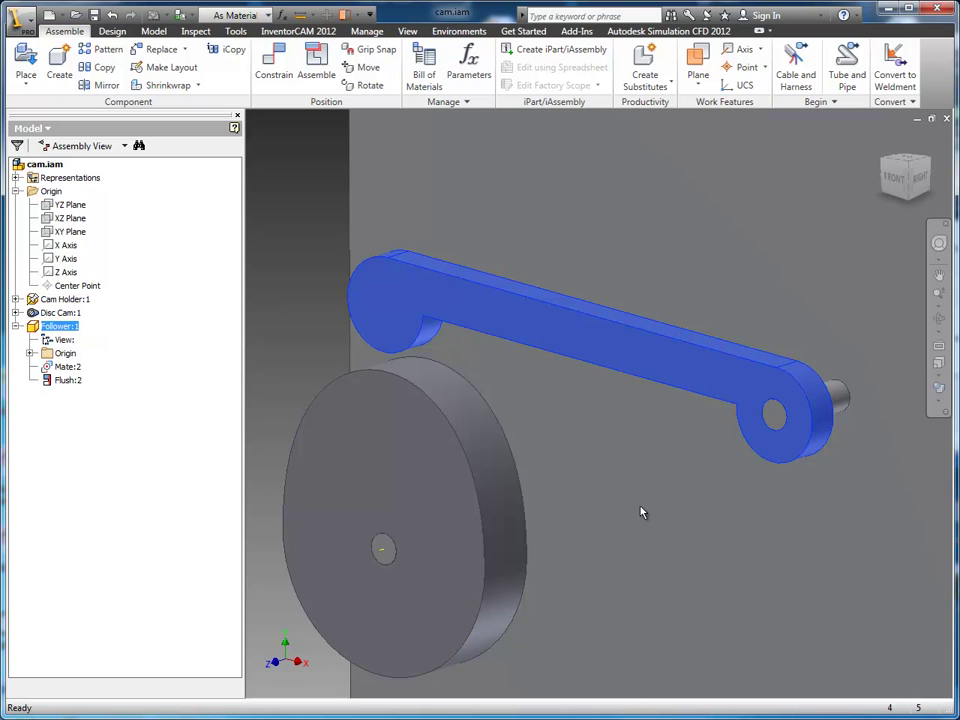
pyautogui.moveTo(642, 512); pyautogui.dragTo(681, 454, button='middle')
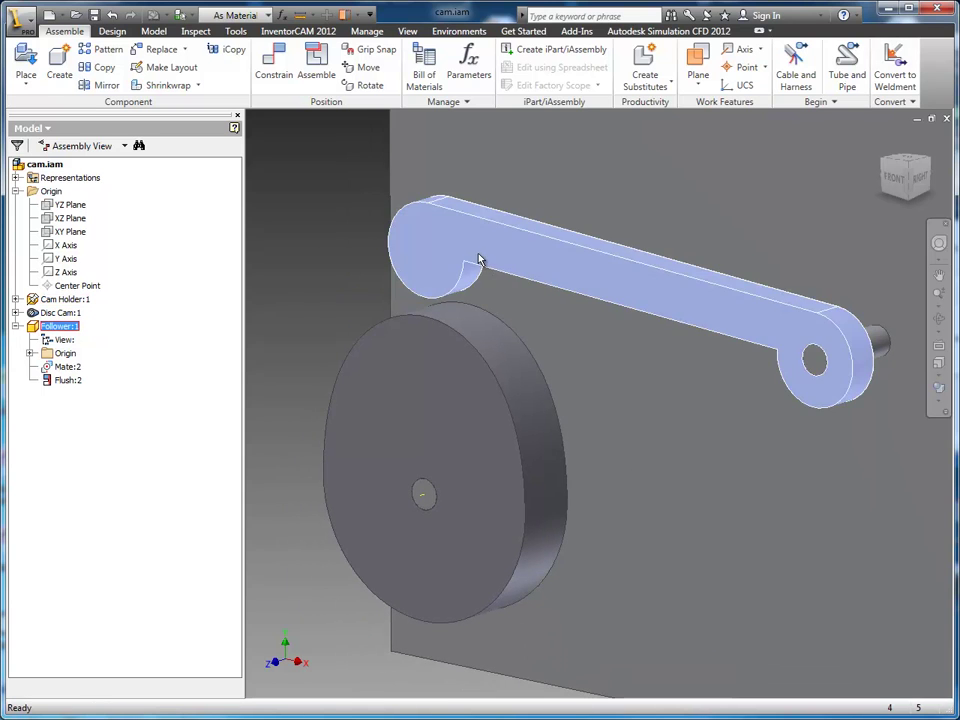
pyautogui.click(254, 298)
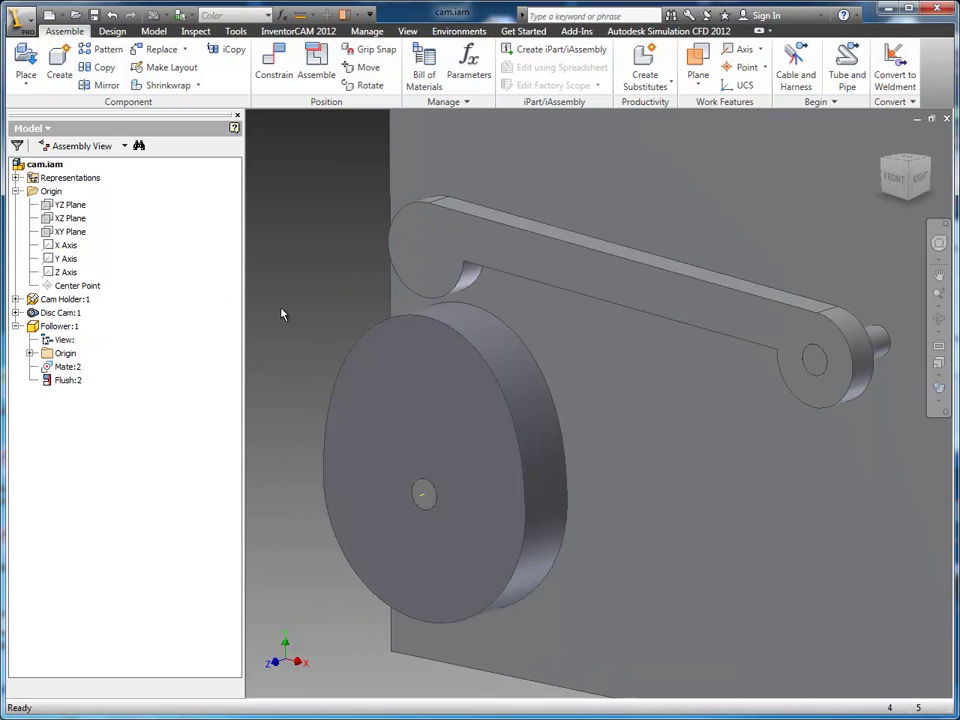
# Step: Add a transitional constraint between the Follower's rounded end face and the Disc Cam's outer edge face
pyautogui.rightClick(282, 314)
pyautogui.click(339, 285)
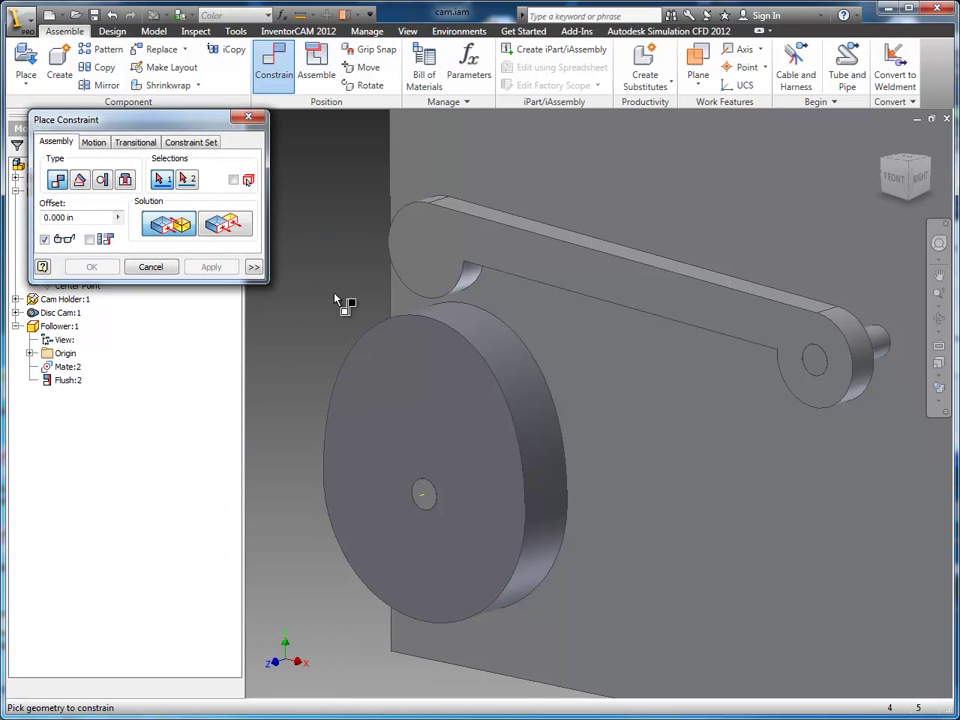
pyautogui.click(137, 144)
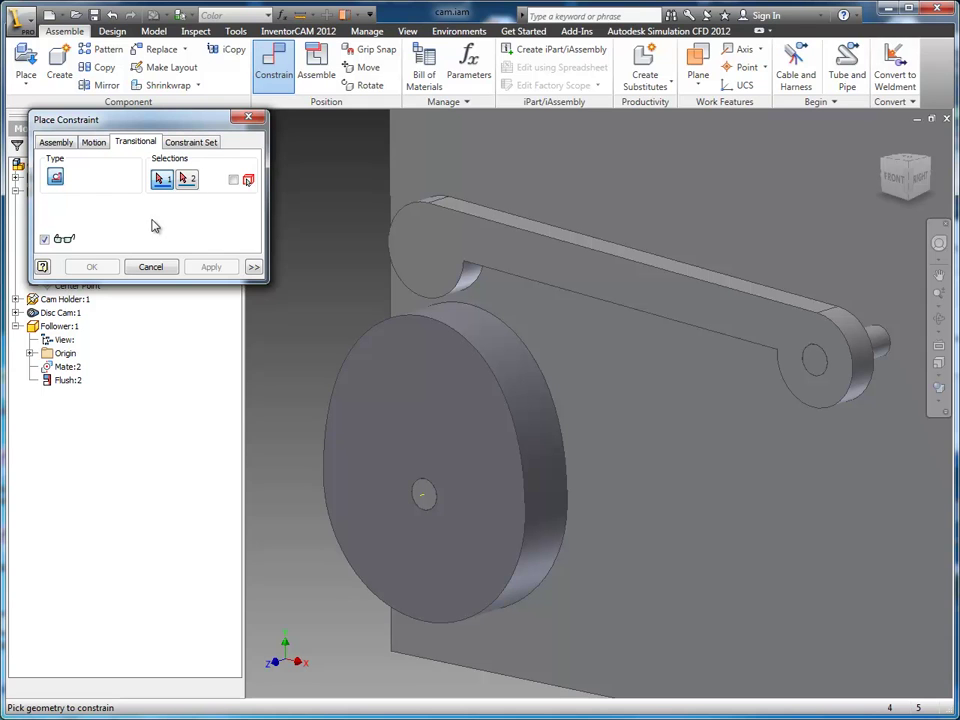
pyautogui.click(469, 290)
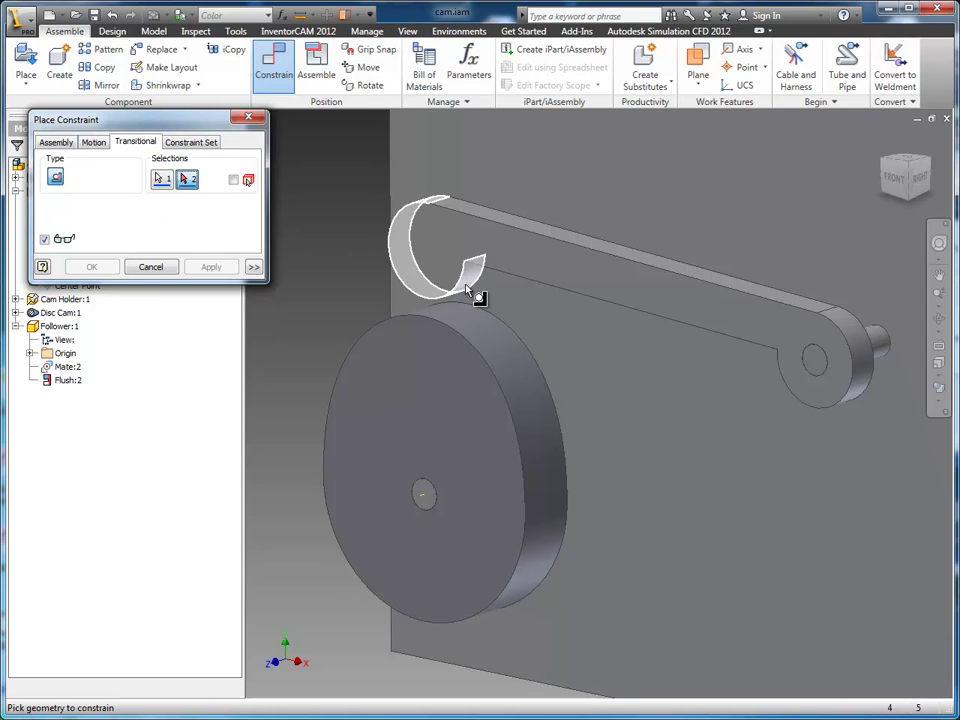
pyautogui.click(472, 324)
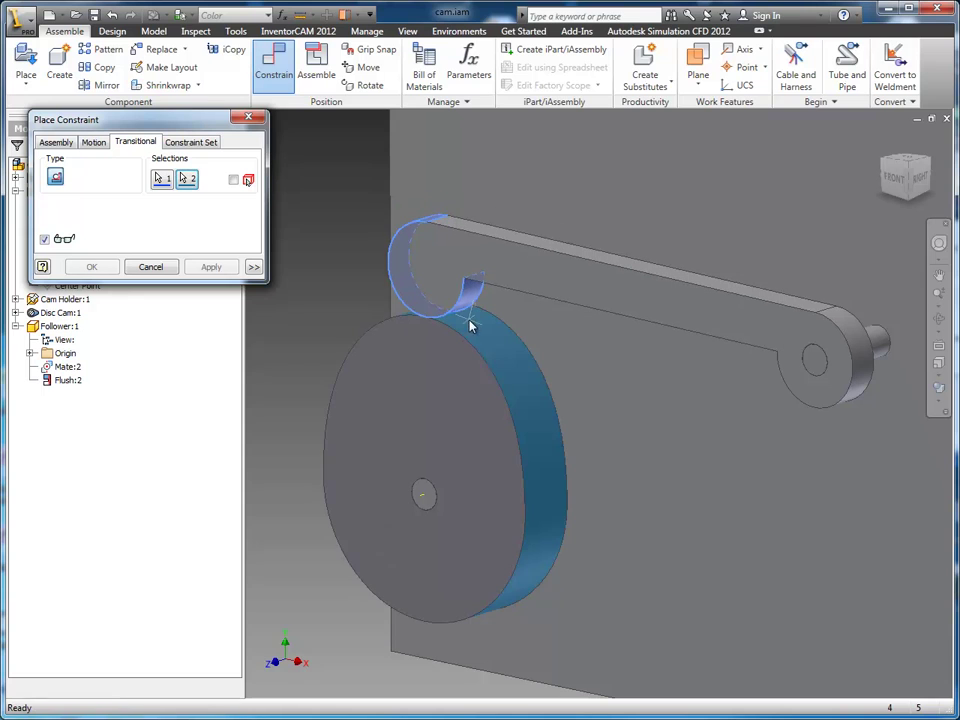
pyautogui.click(92, 267)
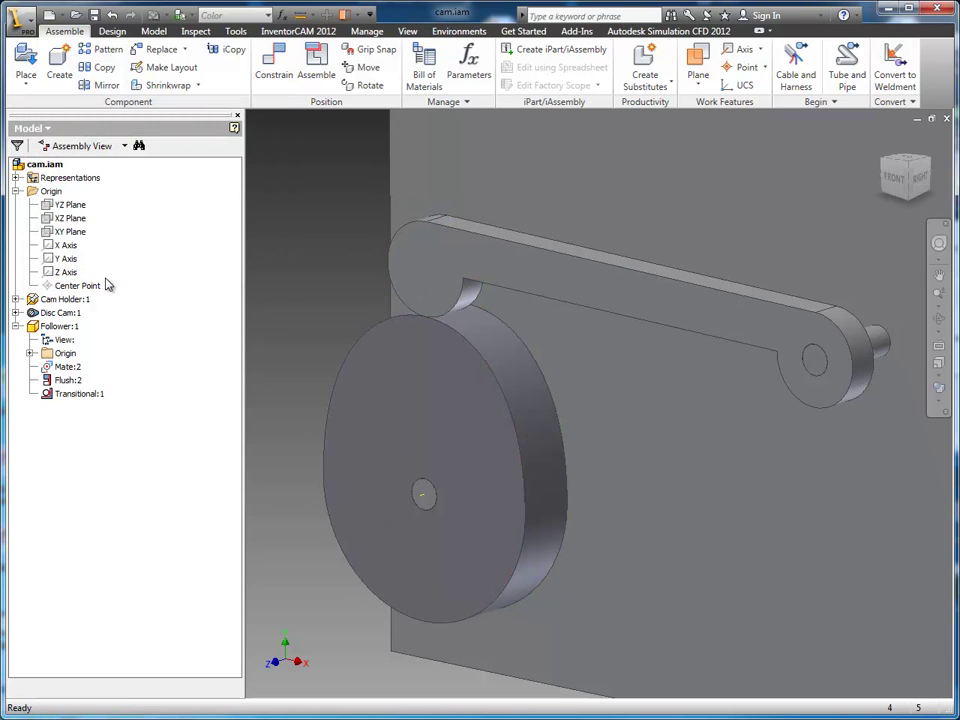
# Step: Drive the cam's DRIVE ANGLE constraint from 0 to 1080 deg to preview the follower's motion, and leave without keeping it
pyautogui.click(74, 394)
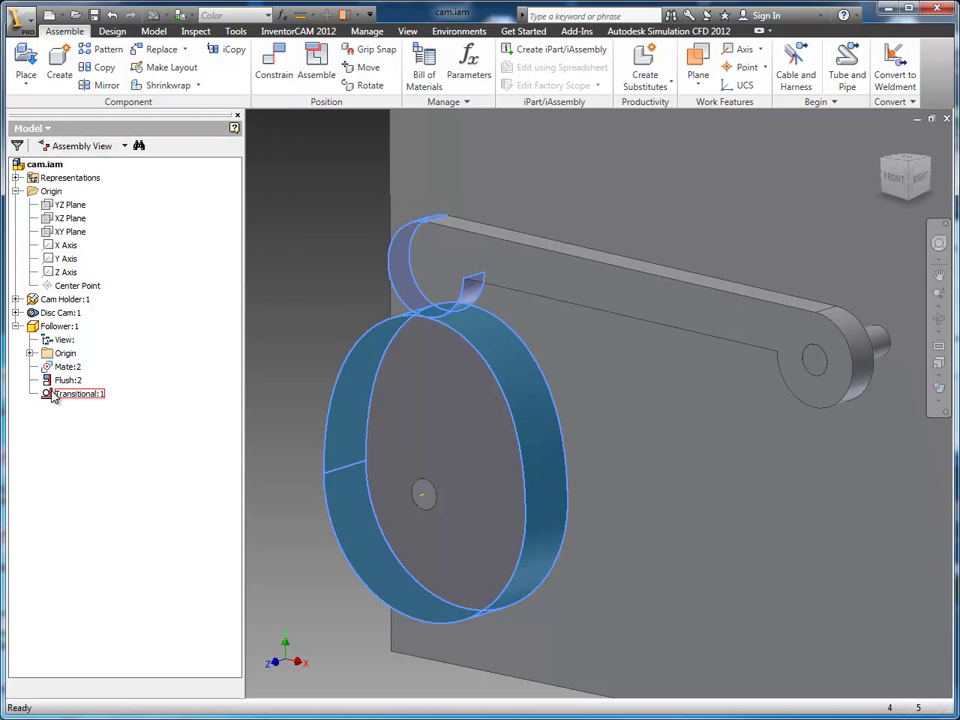
pyautogui.click(16, 312)
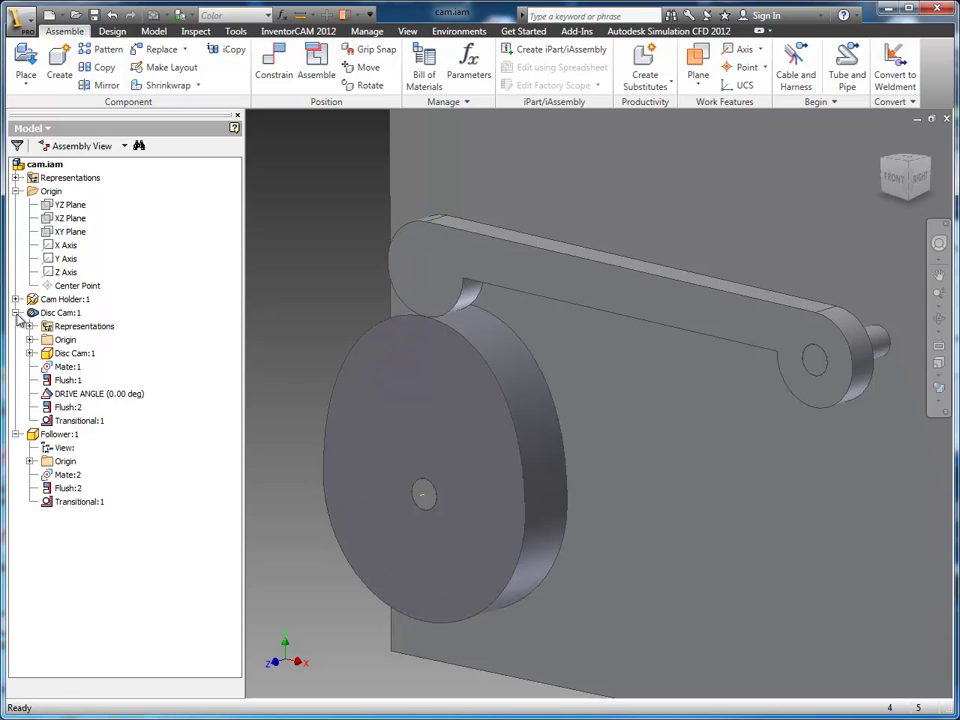
pyautogui.rightClick(78, 396)
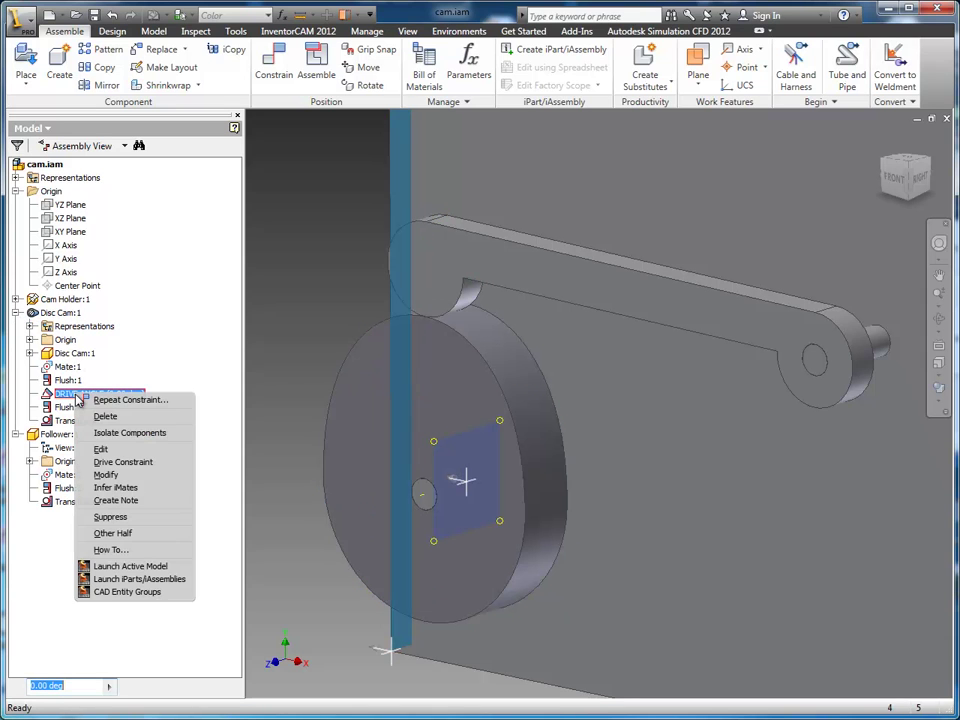
pyautogui.click(121, 463)
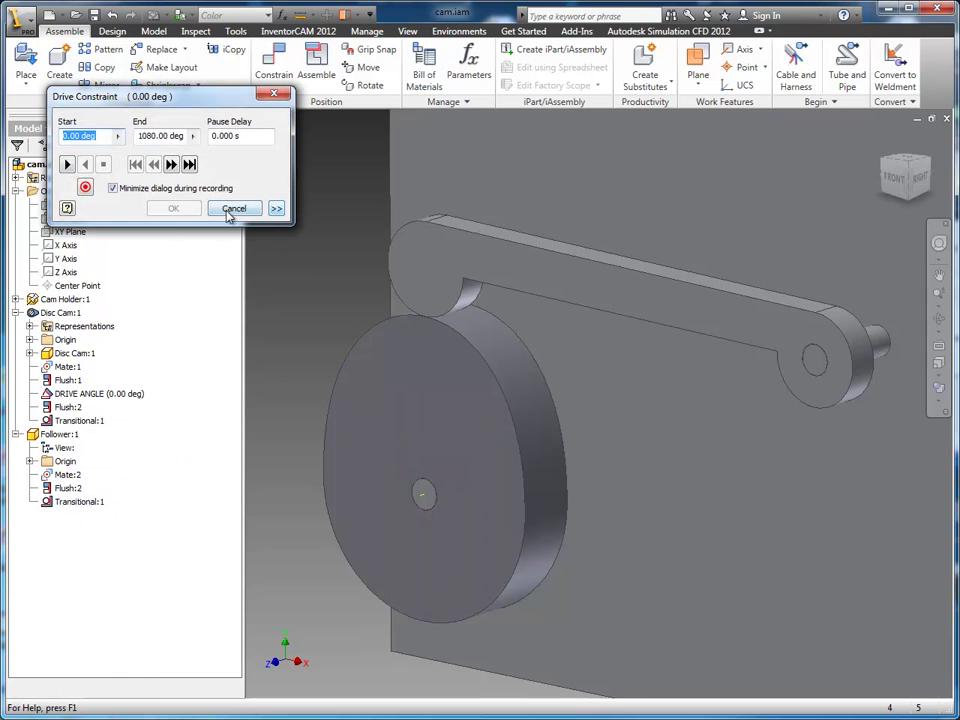
pyautogui.click(68, 166)
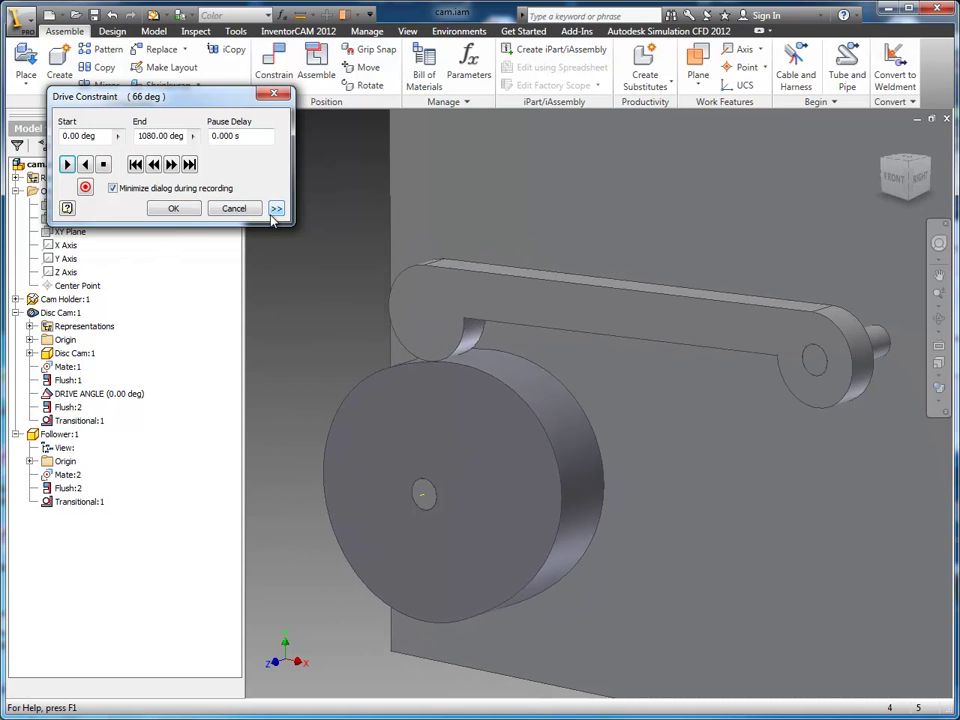
pyautogui.click(276, 208)
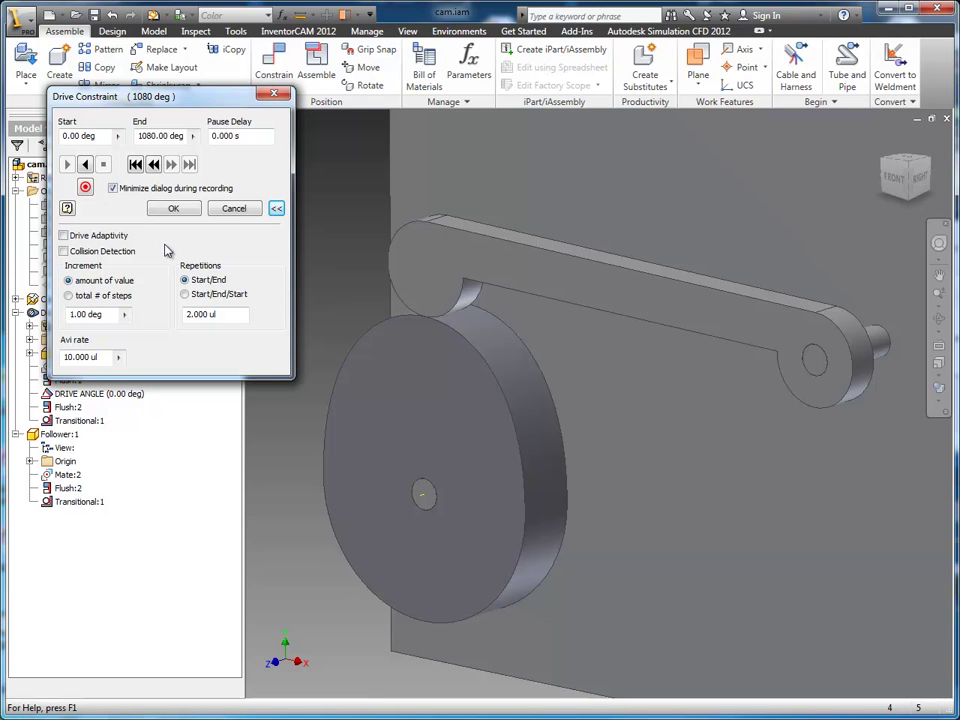
pyautogui.click(235, 209)
# Step: Save cam.iam together with its dependent cam and follower files
pyautogui.scroll(-5, 286, 258)
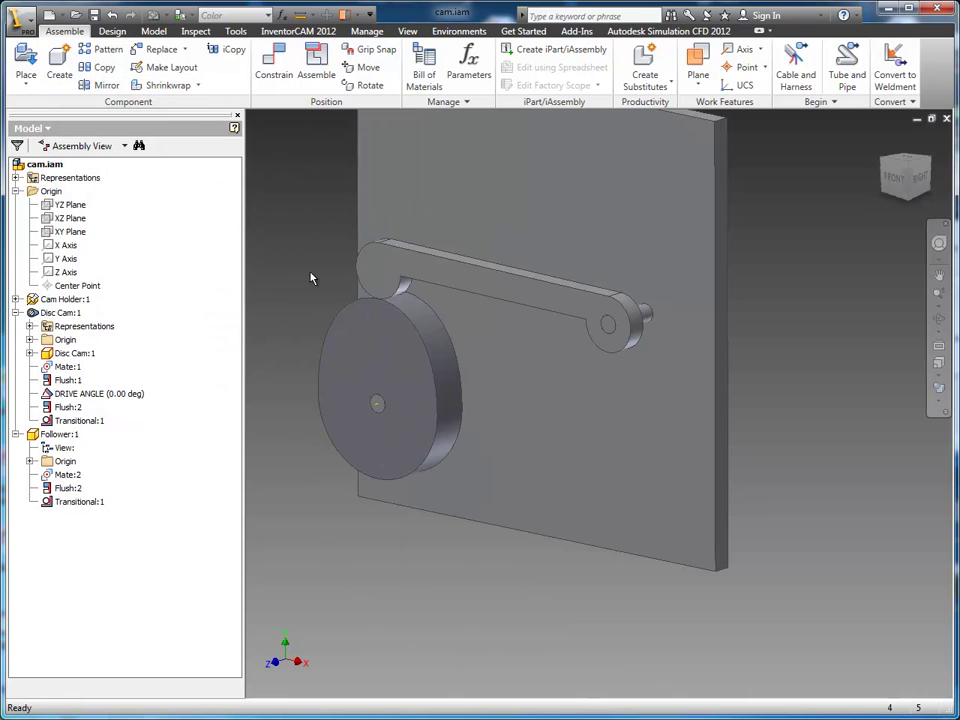
pyautogui.keyDown('shift'); pyautogui.moveTo(313, 274); pyautogui.dragTo(322, 321, button='middle'); pyautogui.keyUp('shift')
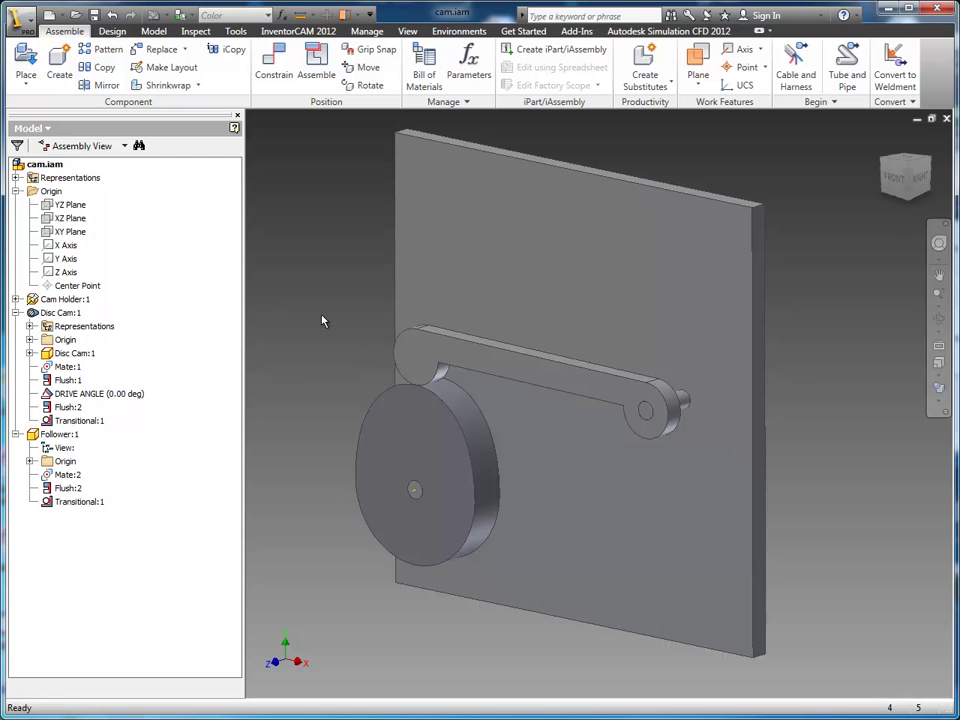
pyautogui.click(75, 14)
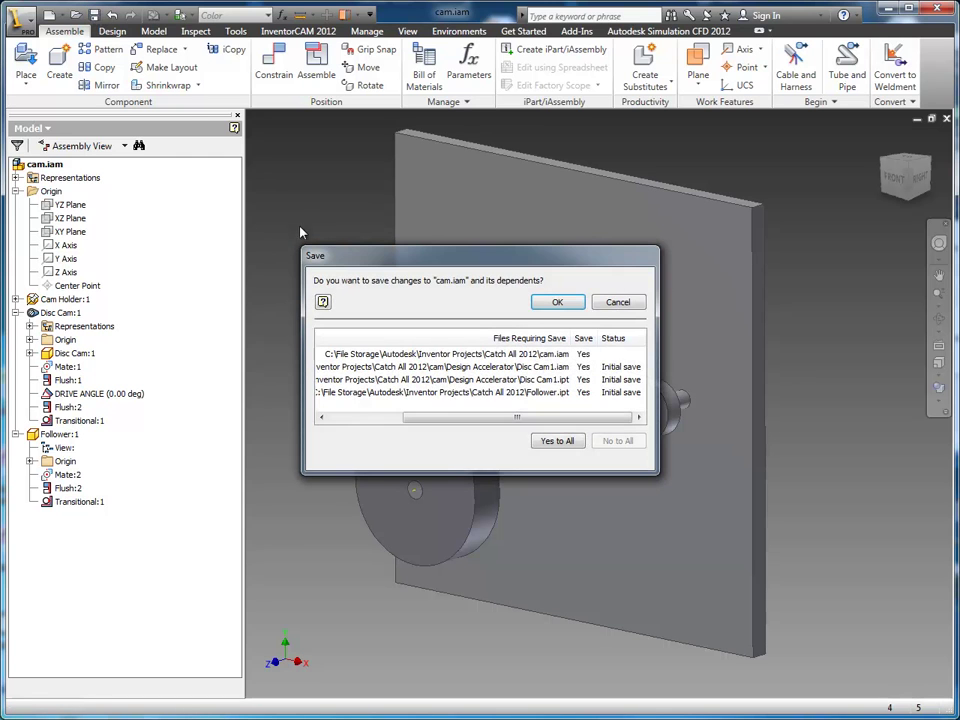
pyautogui.click(555, 302)
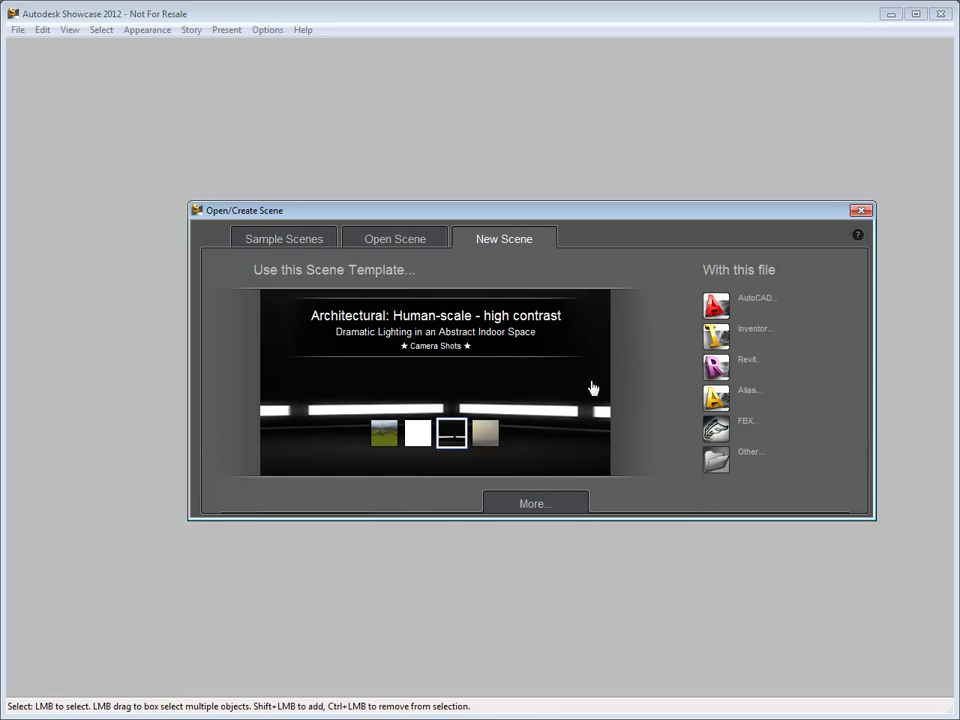
# Step: Switch to Autodesk Showcase and start a new high-contrast Human-scale scene from an Inventor file, creating behavior from the DRIVE ANGLE constraint
pyautogui.click(516, 248)
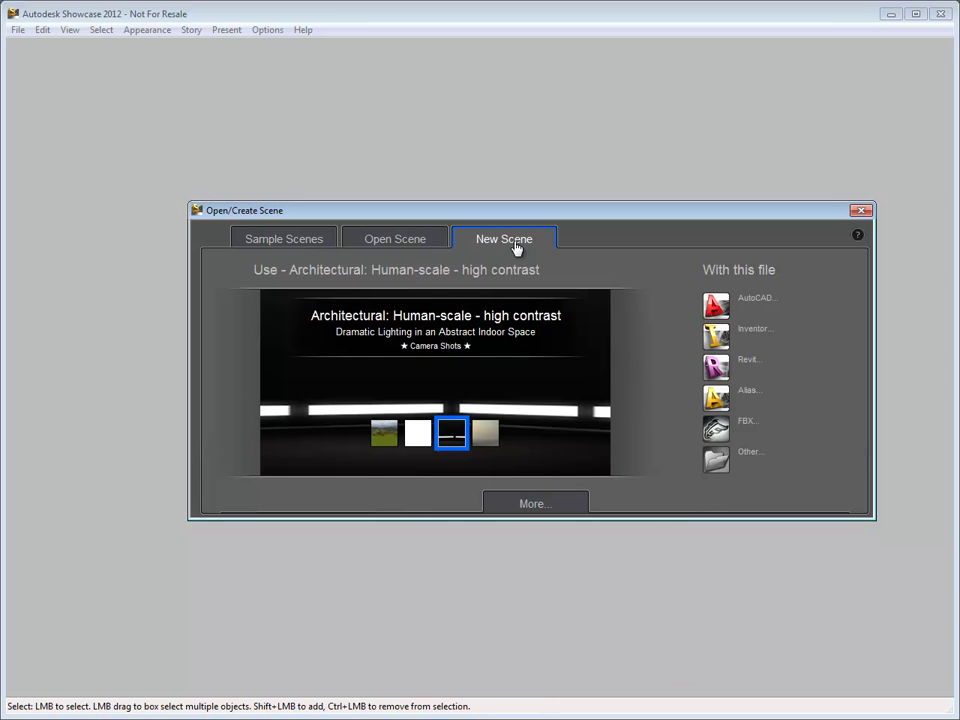
pyautogui.click(748, 338)
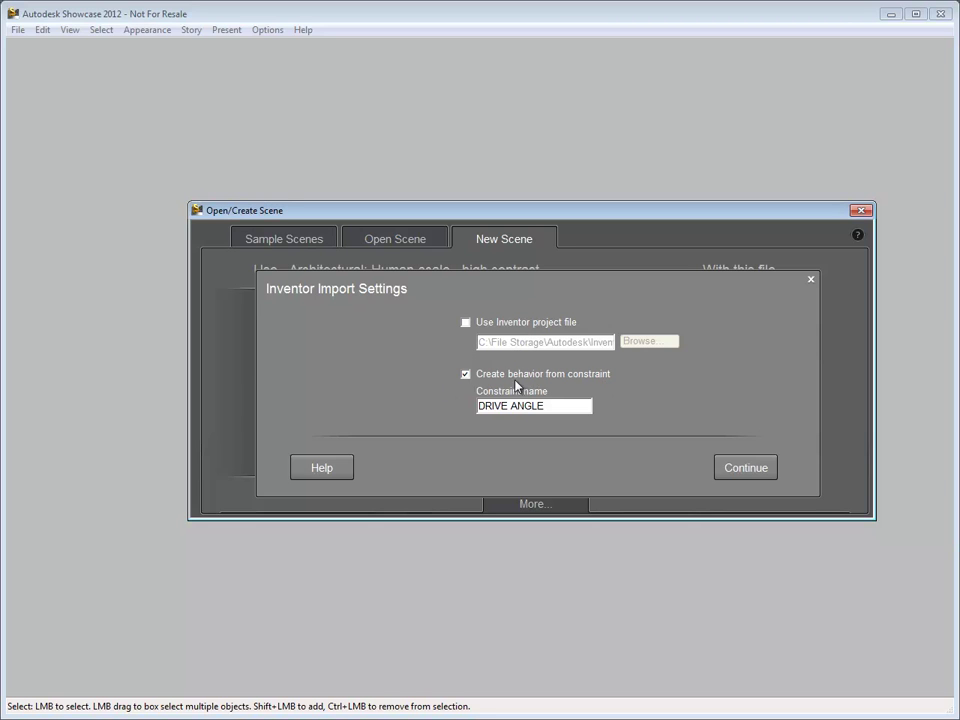
pyautogui.moveTo(574, 405); pyautogui.dragTo(478, 405)
pyautogui.click(748, 471)
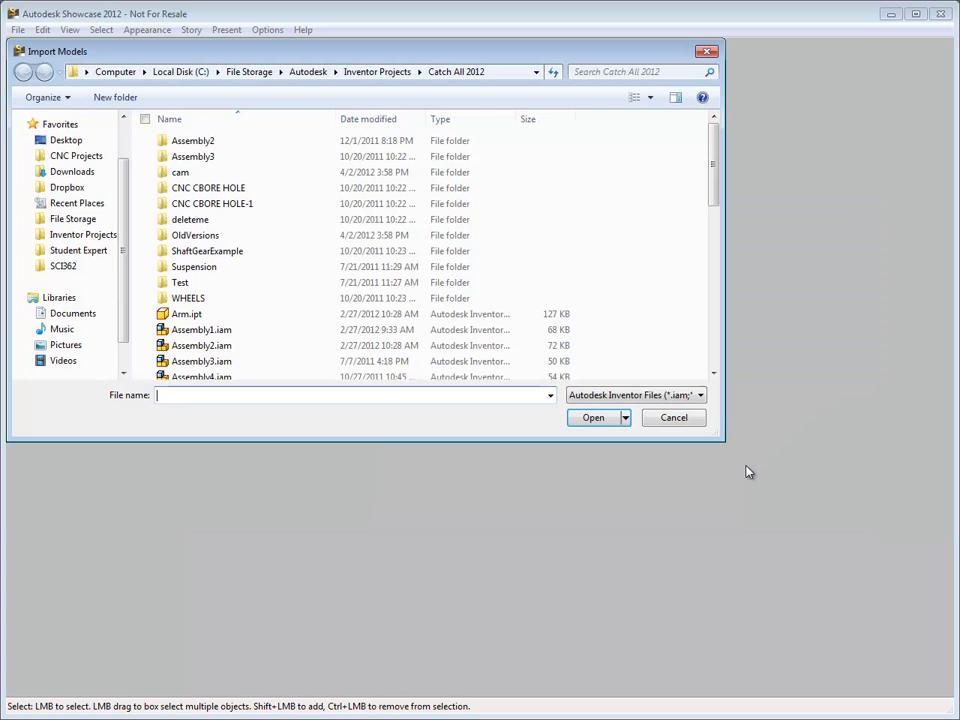
# Step: Import the saved cam assembly from the Catch All 2012 folder, converting it with the 001-All-Purpose settings
pyautogui.moveTo(714, 176); pyautogui.dragTo(716, 230)
pyautogui.doubleClick(160, 311)
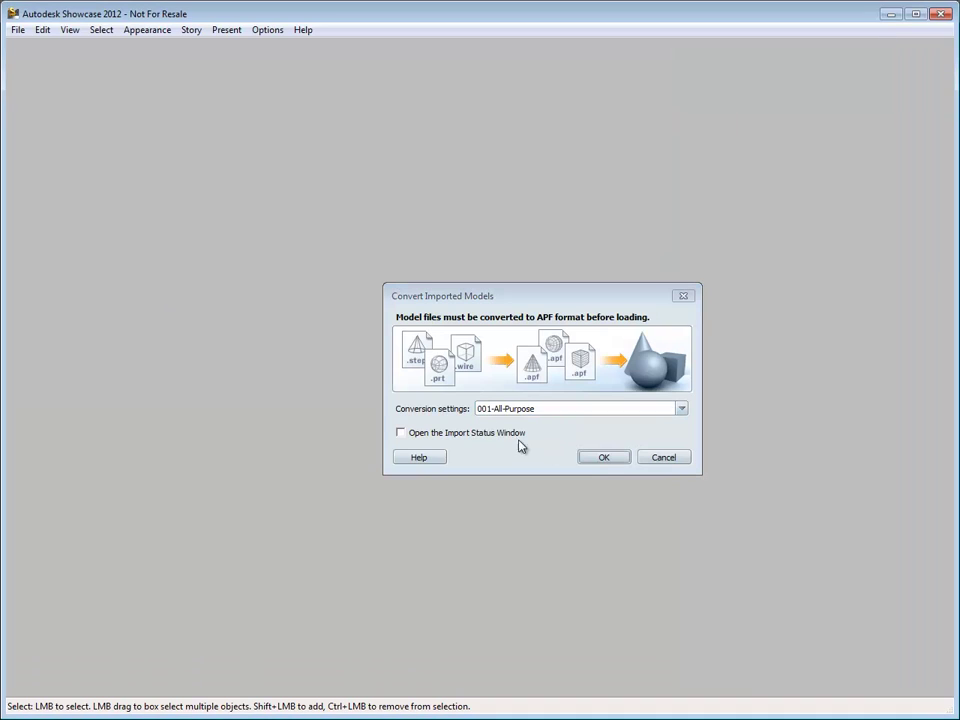
pyautogui.click(604, 457)
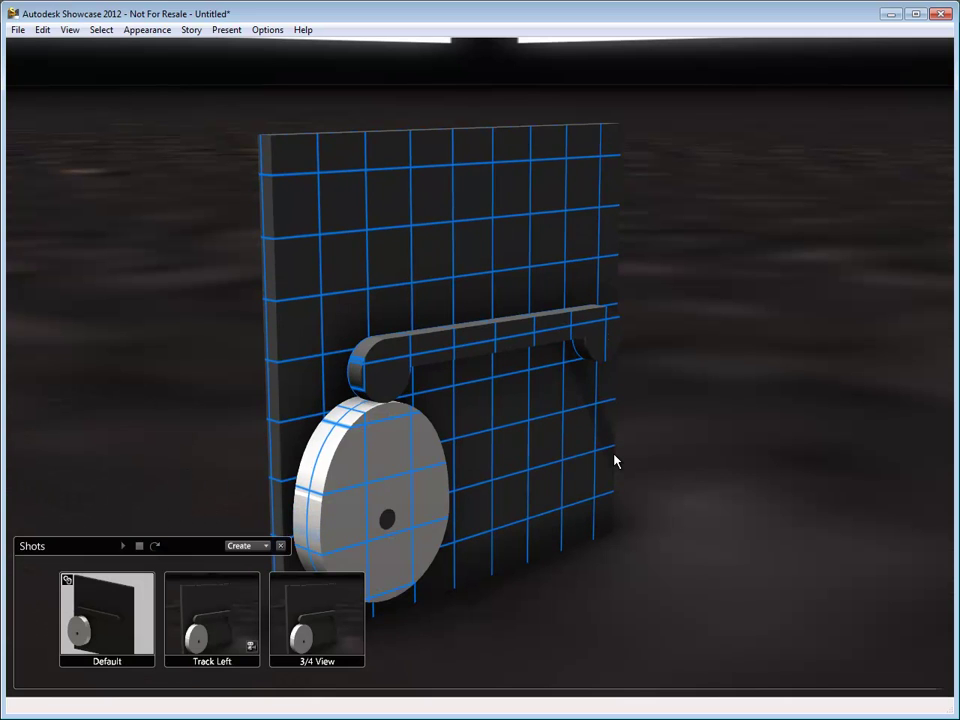
# Step: Apply the ID Bloom environment to the scene and frame the cam mechanism in a close angled view
pyautogui.scroll(-3, 615, 459)
pyautogui.moveTo(681, 467)
pyautogui.mouseDown()
pyautogui.moveTo(667, 456)
pyautogui.moveTo(506, 433)
pyautogui.moveTo(495, 484)
pyautogui.moveTo(524, 319)
pyautogui.moveTo(510, 364)
pyautogui.moveTo(456, 374)
pyautogui.mouseUp()
pyautogui.moveTo(519, 396); pyautogui.dragTo(519, 420)
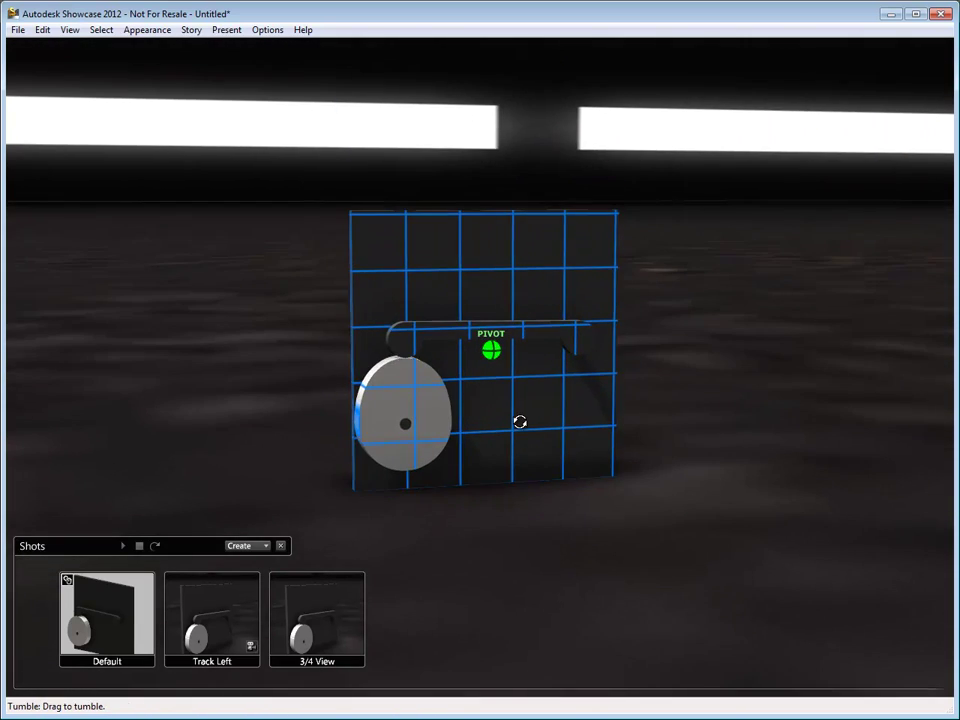
pyautogui.press('e')
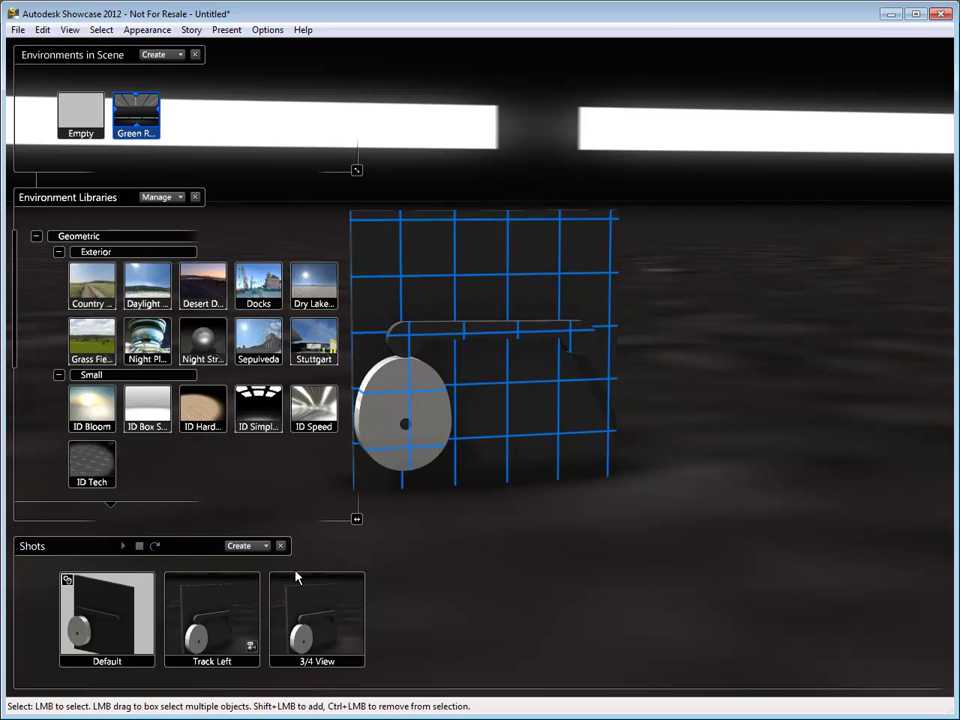
pyautogui.doubleClick(97, 404)
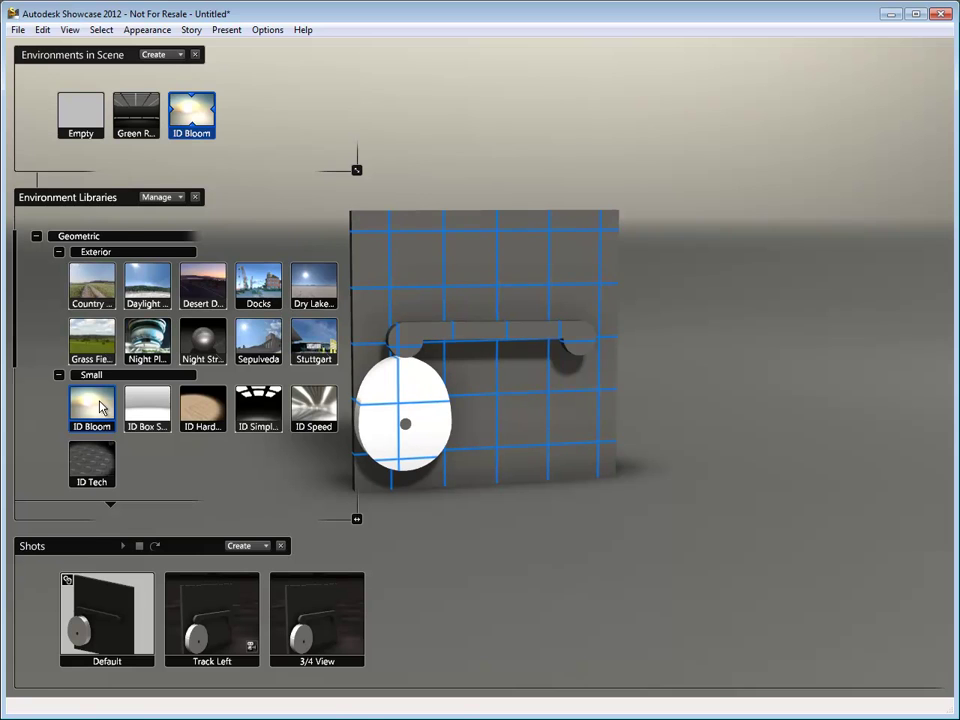
pyautogui.moveTo(706, 441)
pyautogui.mouseDown()
pyautogui.moveTo(459, 452)
pyautogui.moveTo(463, 482)
pyautogui.moveTo(463, 469)
pyautogui.mouseUp()
pyautogui.moveTo(463, 469); pyautogui.dragTo(540, 484, button='middle')
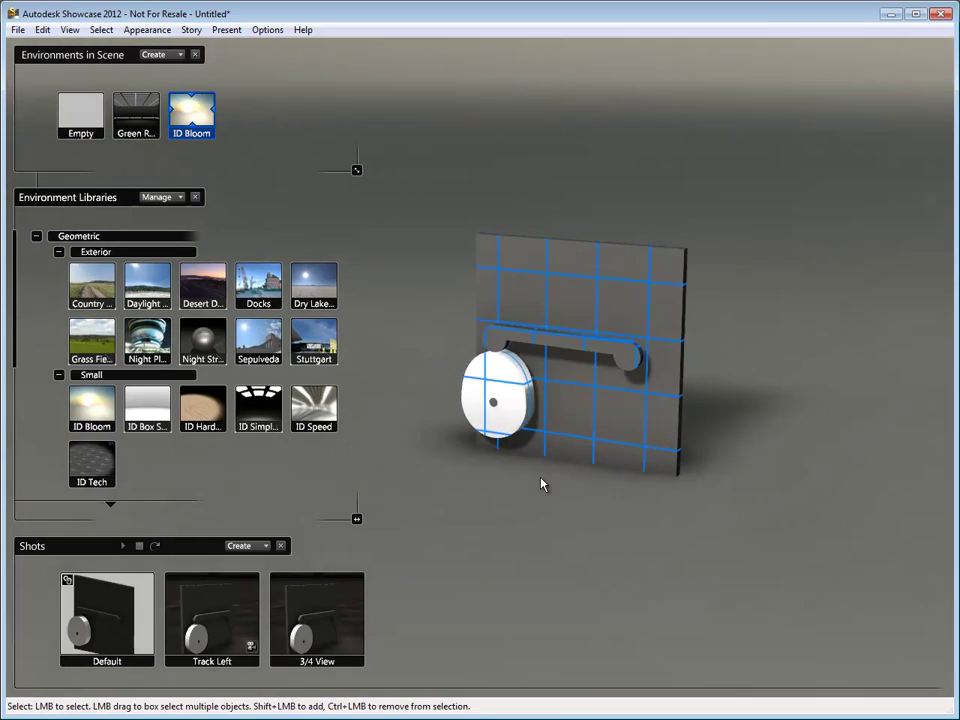
pyautogui.scroll(5, 540, 482)
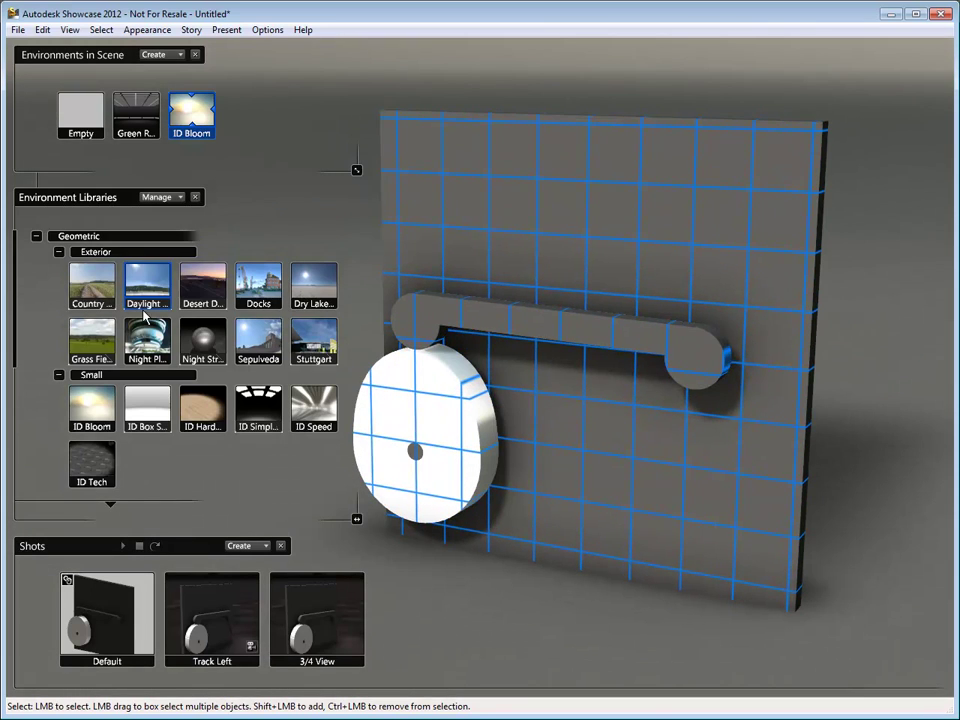
pyautogui.press('e')
# Step: Delete the Default, 3/4 View and Track Left shots, and deselect the model
pyautogui.rightClick(150, 590)
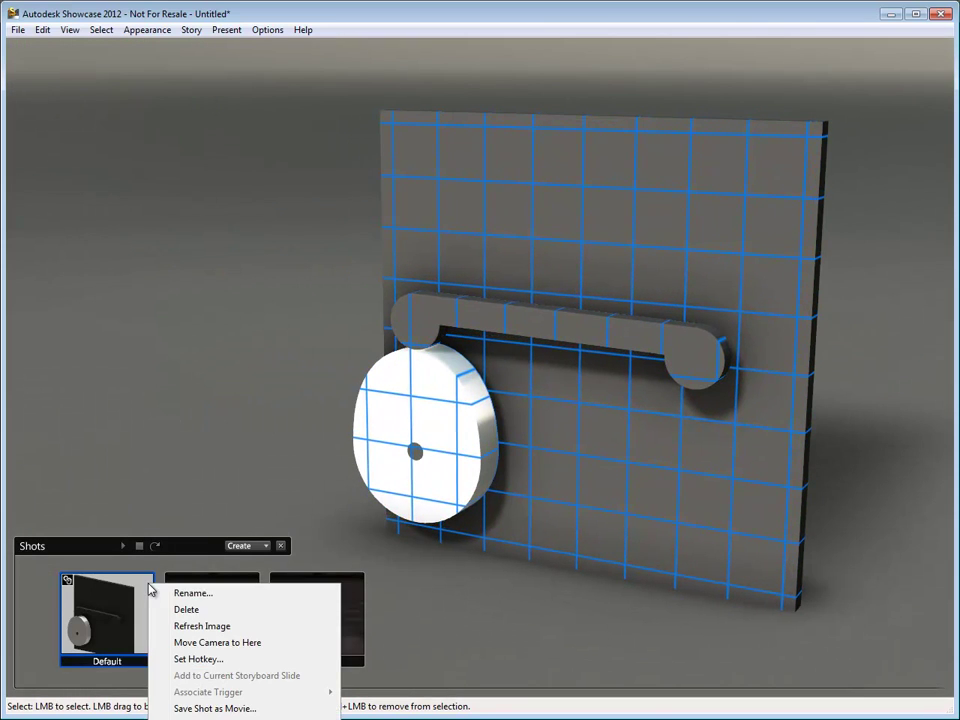
pyautogui.click(184, 608)
pyautogui.rightClick(198, 603)
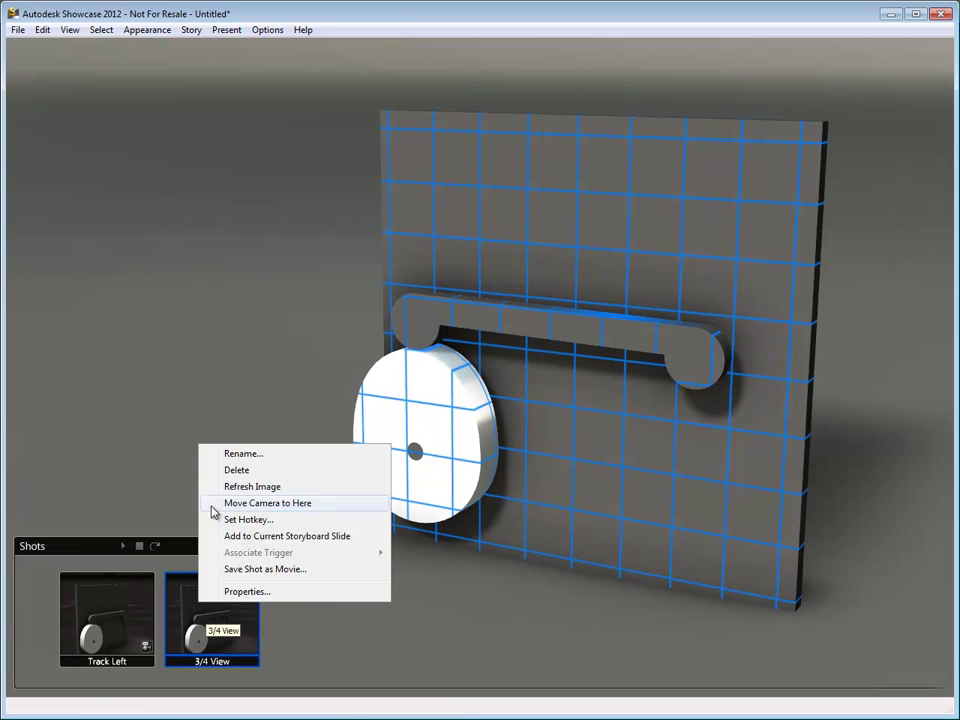
pyautogui.click(237, 469)
pyautogui.rightClick(133, 588)
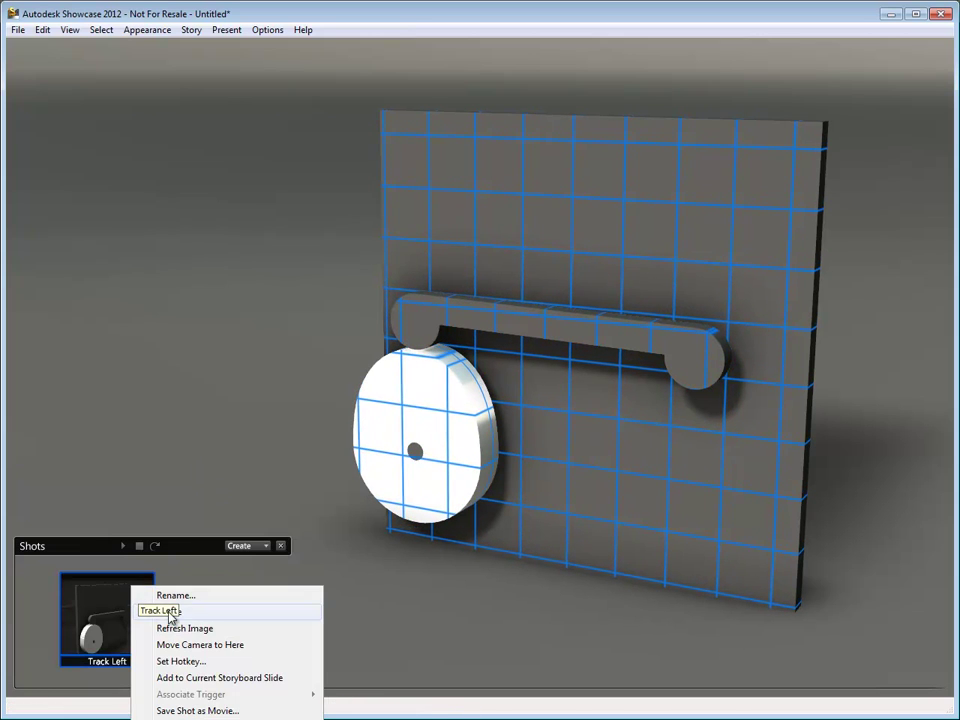
pyautogui.click(172, 611)
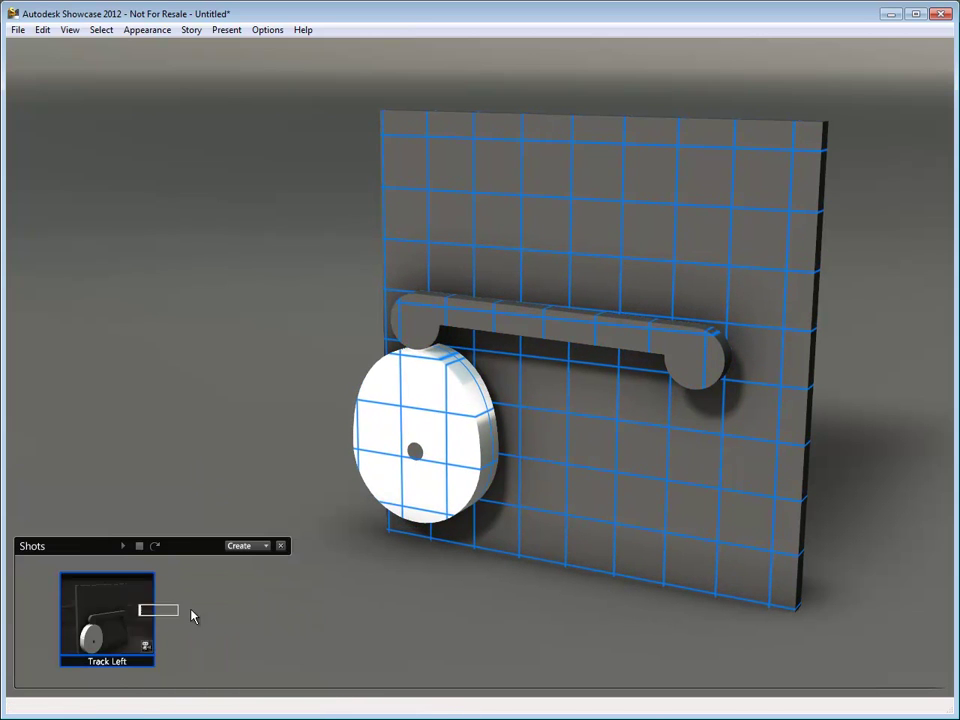
pyautogui.click(226, 385)
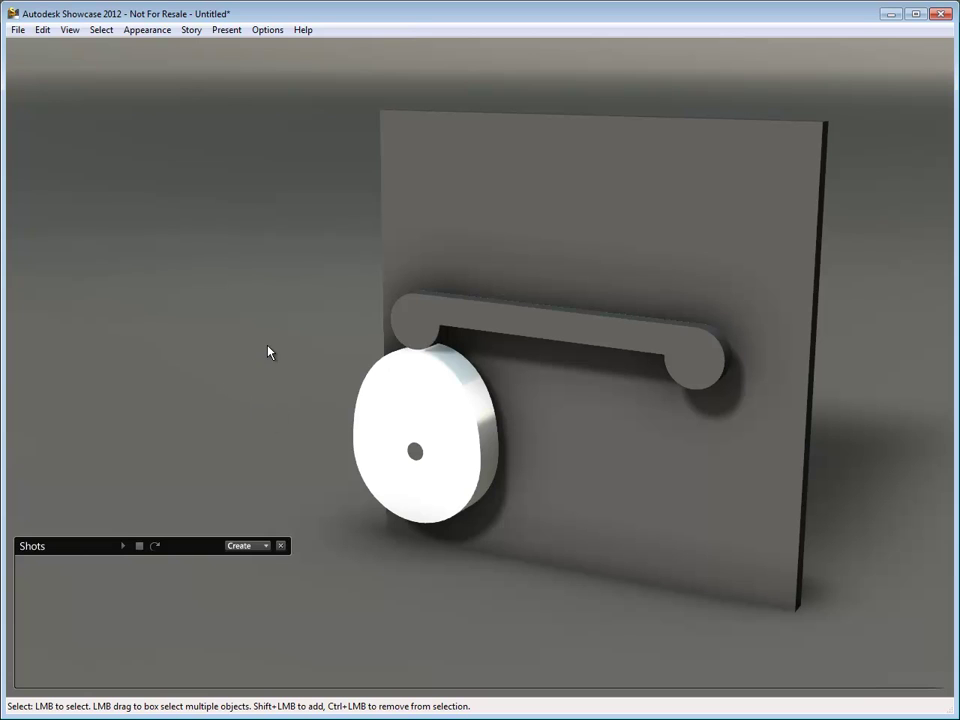
# Step: Apply the Green car paint from the Showcase Materials library to the follower arm
pyautogui.press('m')
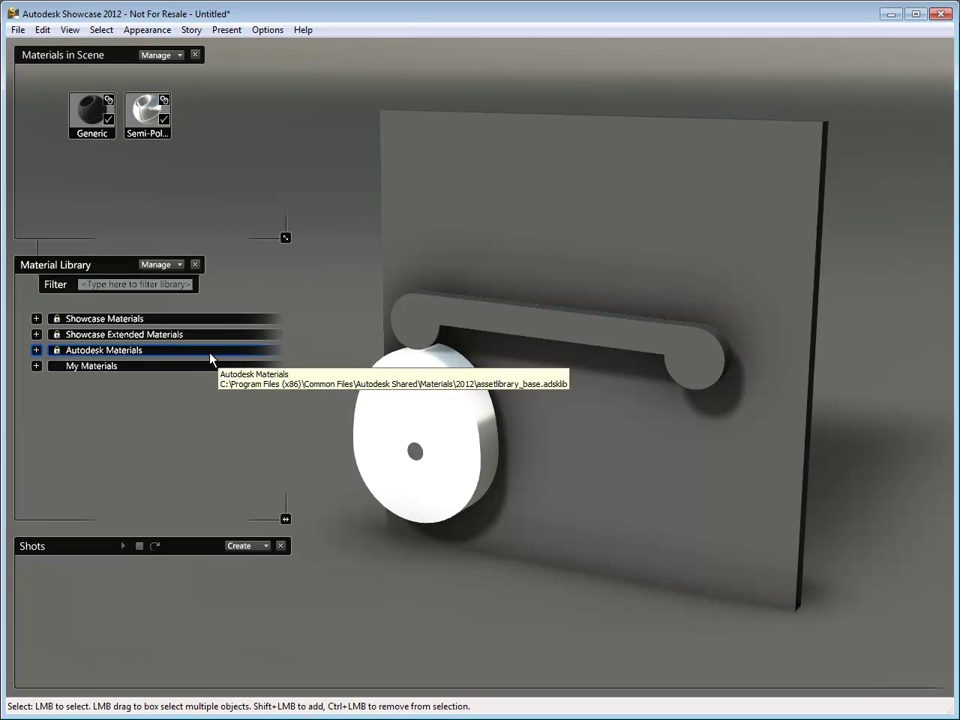
pyautogui.click(36, 318)
pyautogui.click(98, 335)
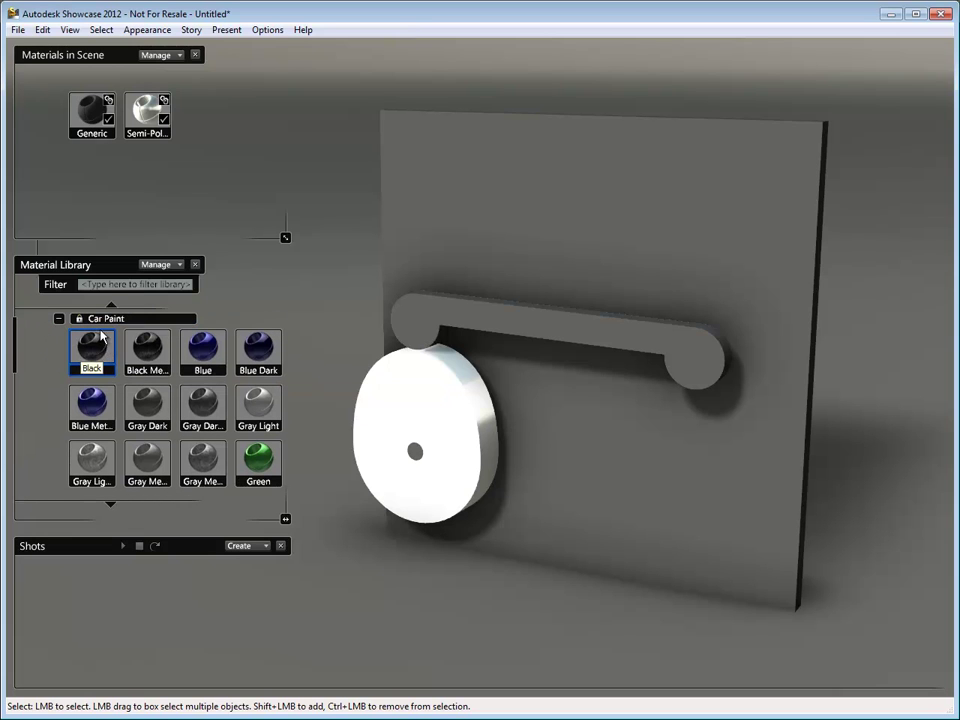
pyautogui.click(467, 347)
pyautogui.click(203, 428)
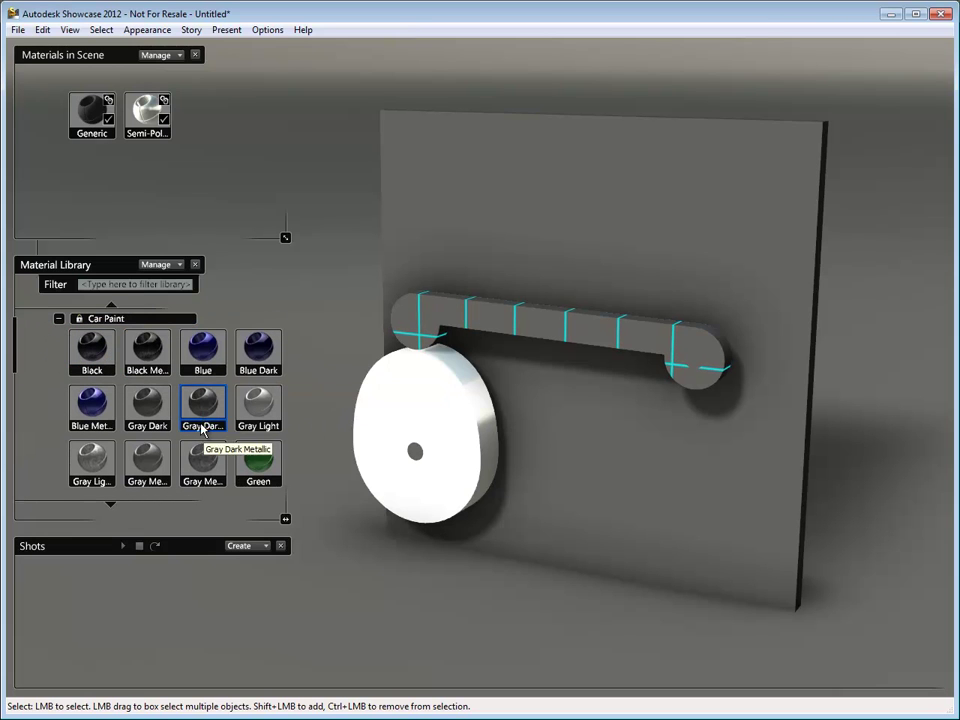
pyautogui.doubleClick(261, 458)
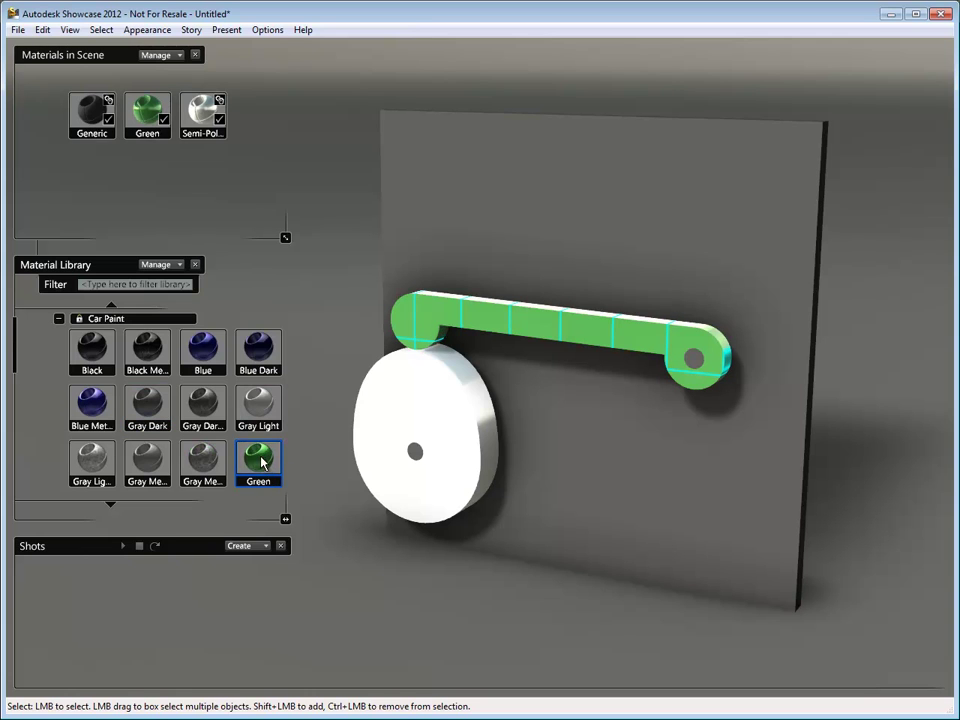
pyautogui.scroll(-3, 258, 455)
pyautogui.click(131, 451)
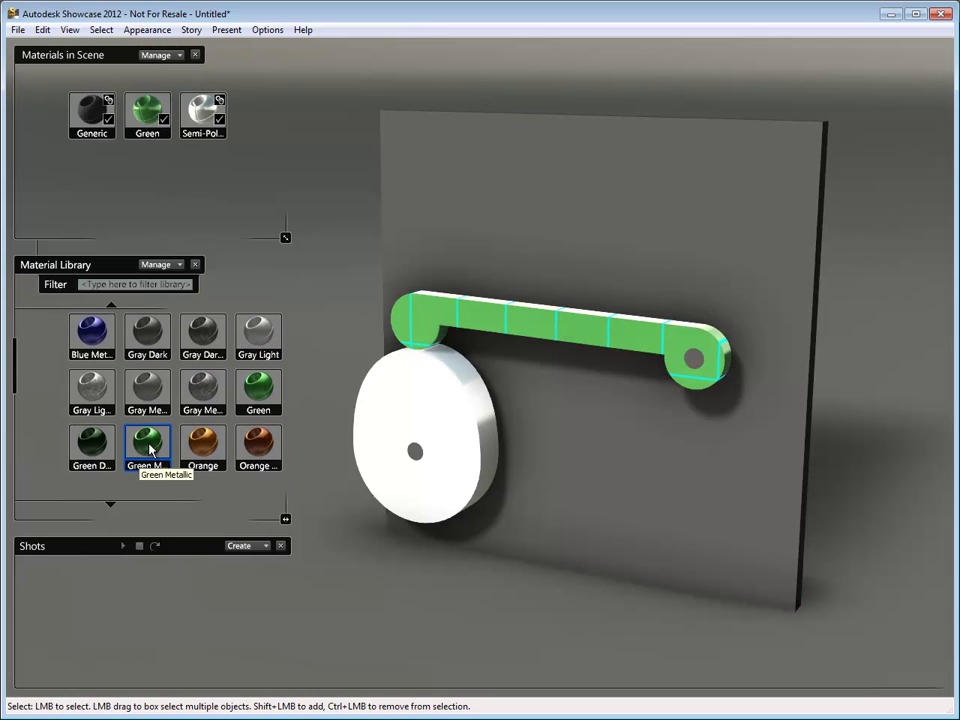
# Step: Apply the Green Metallic material to the follower arm and the Red material to the square back plate
pyautogui.doubleClick(147, 447)
pyautogui.click(489, 231)
pyautogui.click(243, 392)
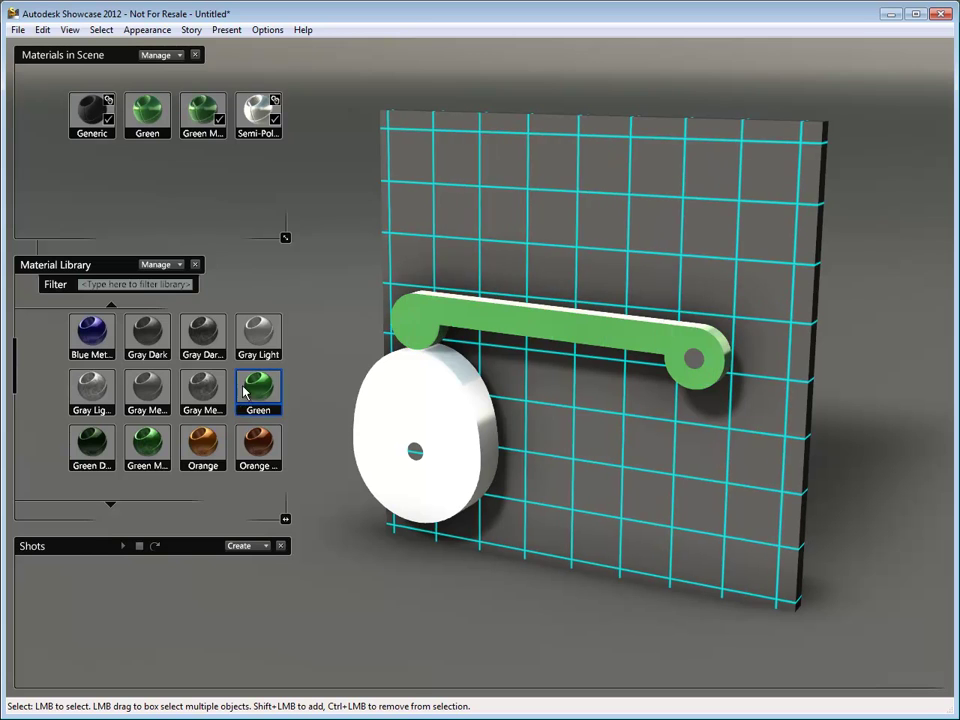
pyautogui.scroll(-3, 230, 405)
pyautogui.click(210, 400)
pyautogui.scroll(1, 166, 395)
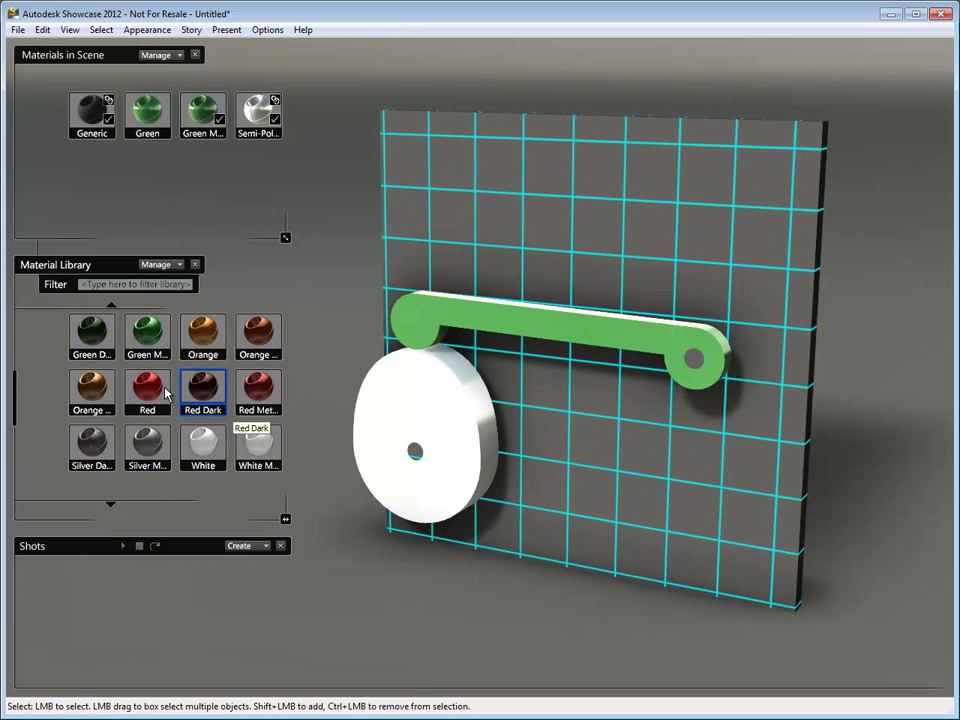
pyautogui.doubleClick(166, 393)
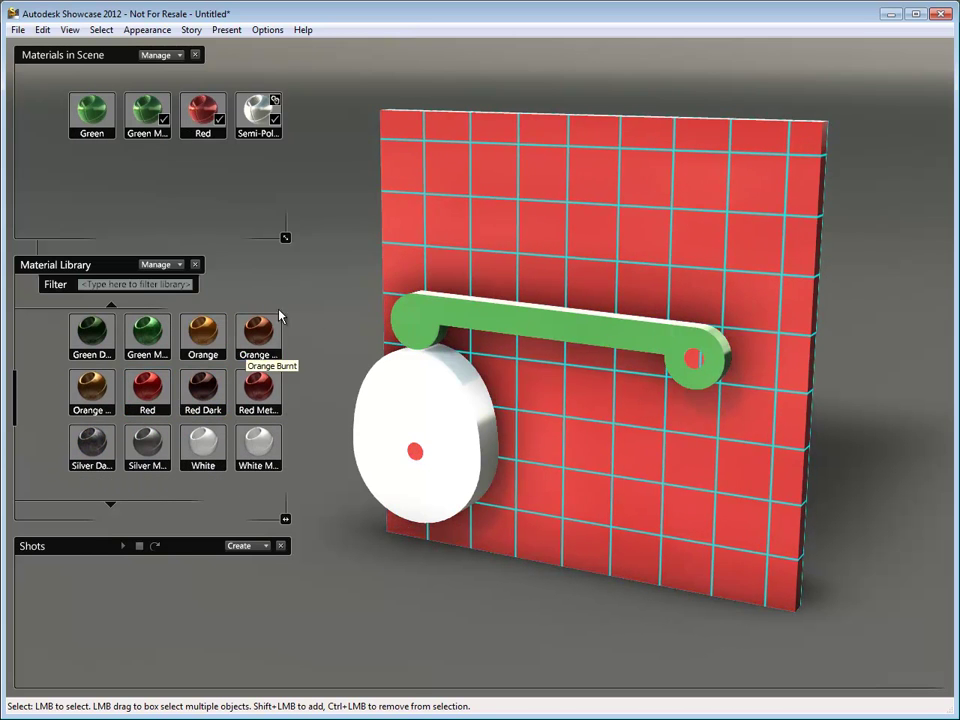
pyautogui.click(328, 280)
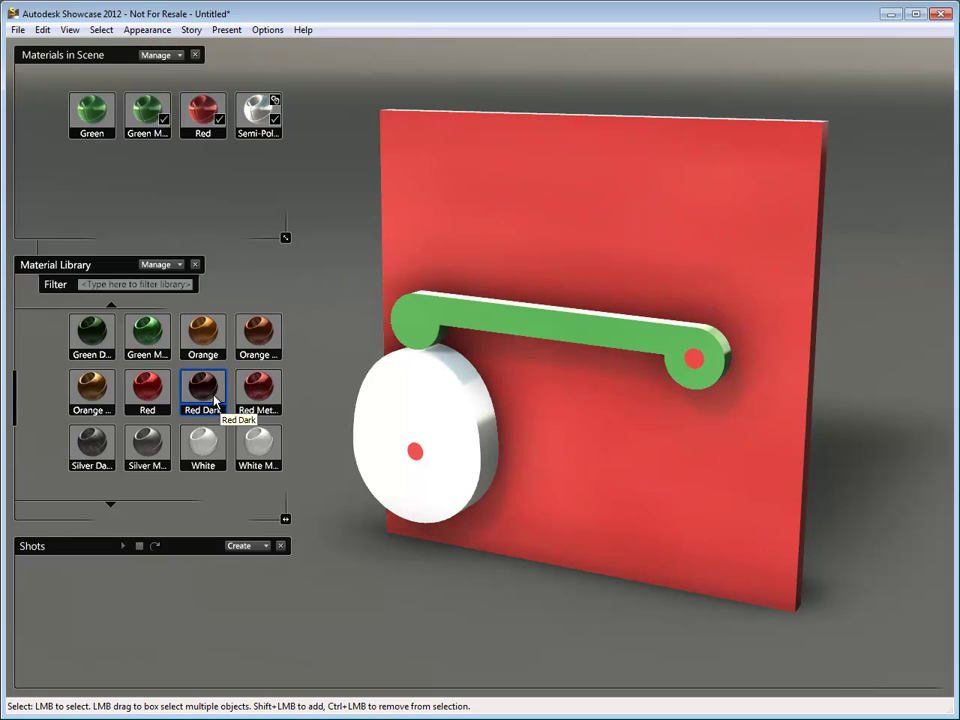
# Step: Hide the material libraries, display the behaviors and play the cam.iam behavior
pyautogui.moveTo(512, 398)
pyautogui.mouseDown()
pyautogui.moveTo(538, 296)
pyautogui.moveTo(508, 377)
pyautogui.moveTo(557, 403)
pyautogui.moveTo(538, 463)
pyautogui.mouseUp()
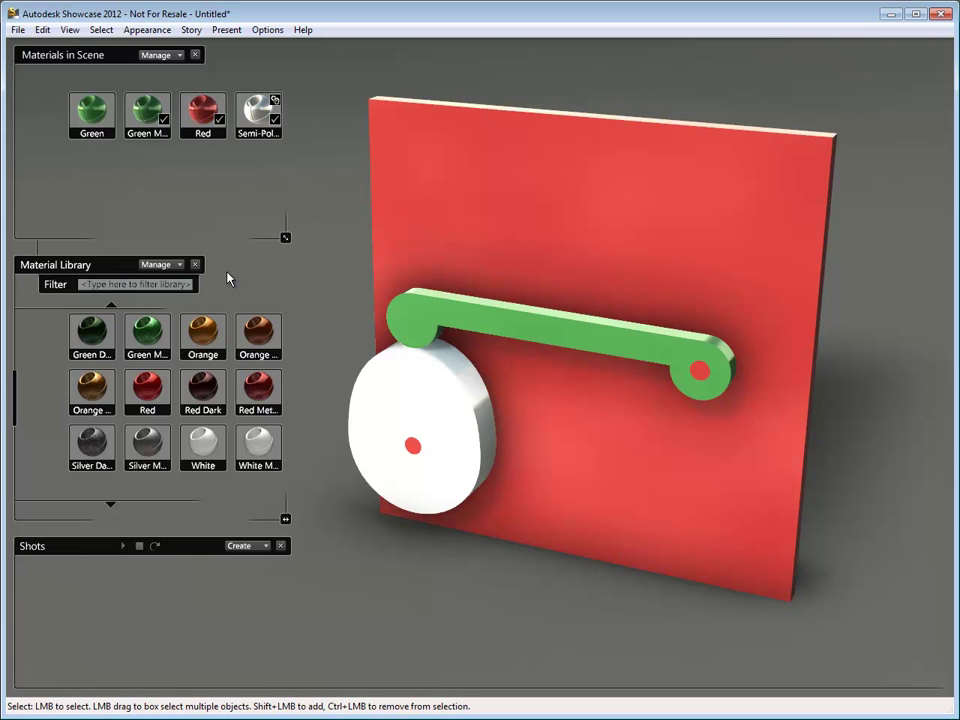
pyautogui.press('m')
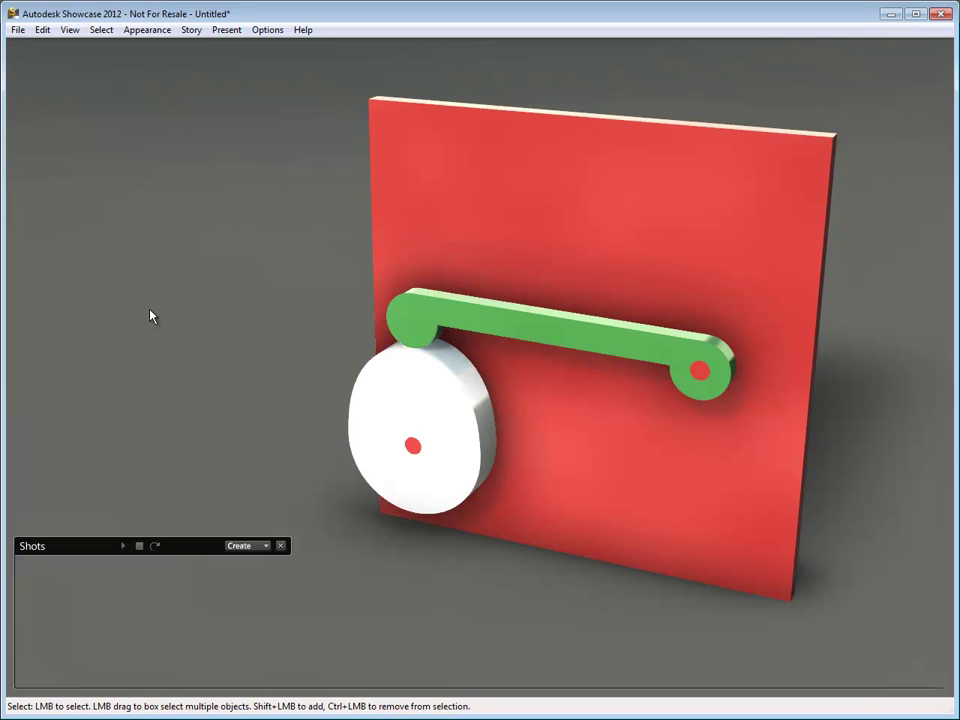
pyautogui.press('b')
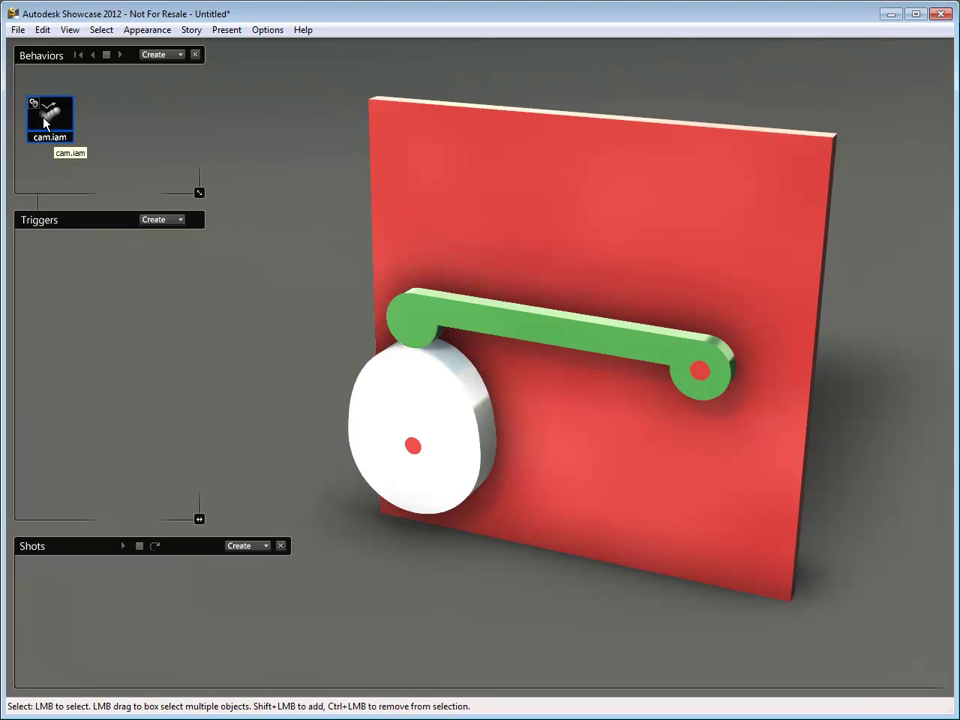
pyautogui.click(120, 55)
# Step: Fit the whole mechanism in the view and create a start-to-end camera shot from it
pyautogui.keyDown('alt'); pyautogui.moveTo(615, 469); pyautogui.dragTo(560, 374); pyautogui.keyUp('alt')
pyautogui.keyDown('alt'); pyautogui.moveTo(621, 467); pyautogui.dragTo(609, 426, button='middle'); pyautogui.keyUp('alt')
pyautogui.keyDown('alt'); pyautogui.moveTo(609, 426); pyautogui.dragTo(610, 450, button='right'); pyautogui.keyUp('alt')
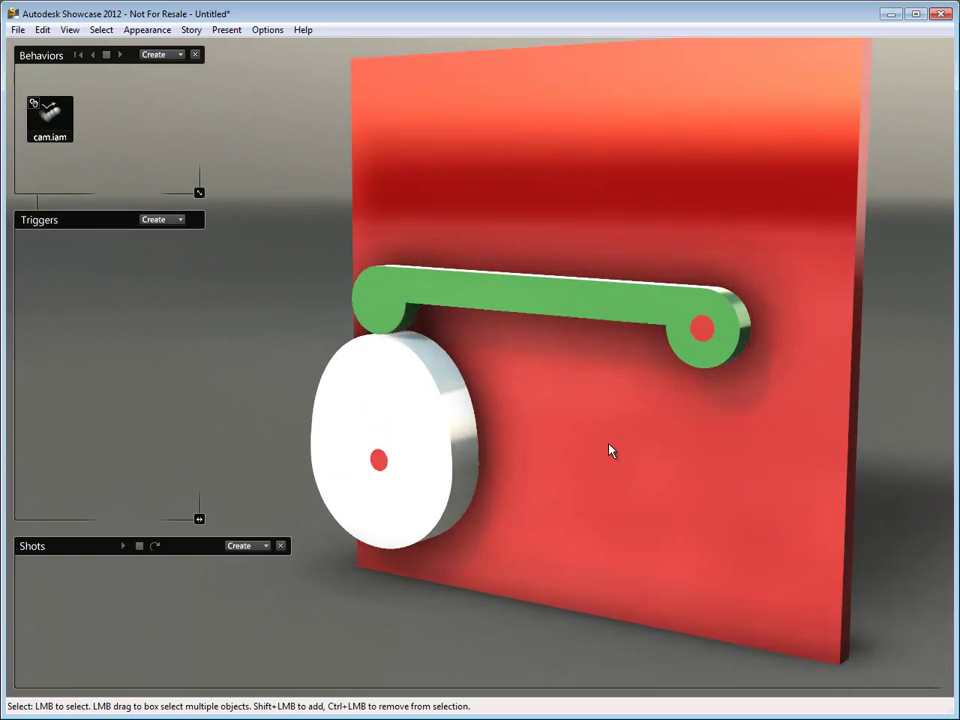
pyautogui.press('f')
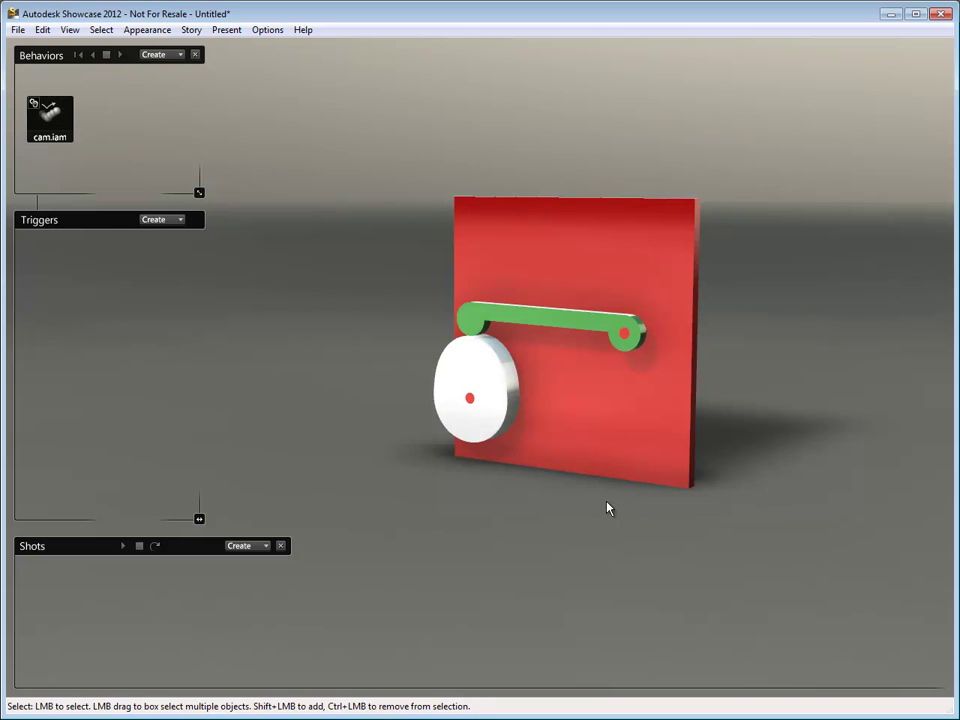
pyautogui.click(267, 547)
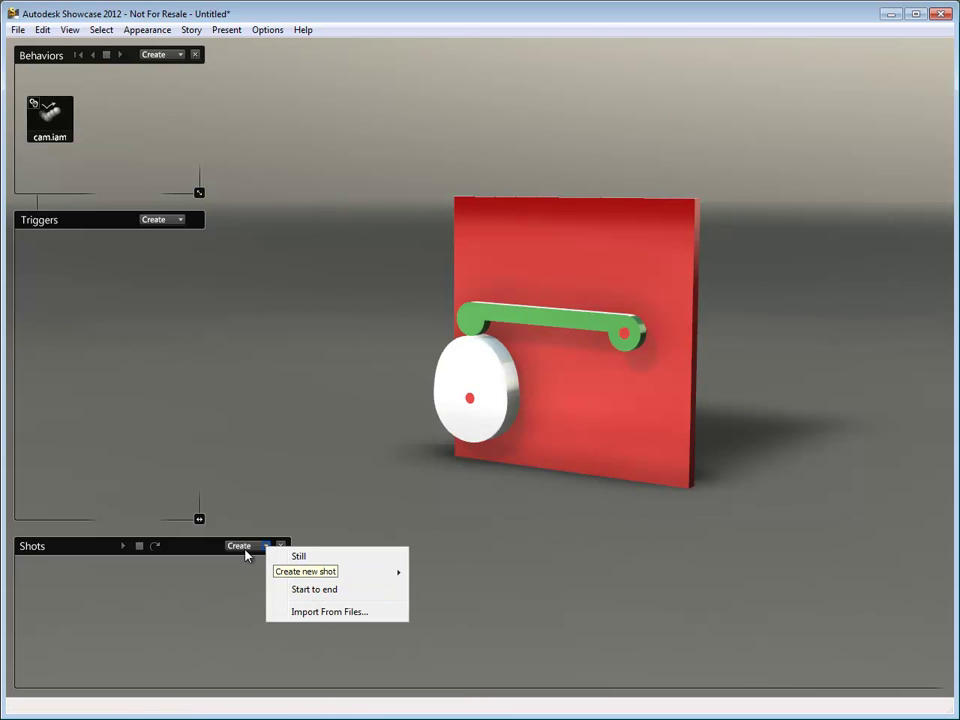
pyautogui.click(304, 590)
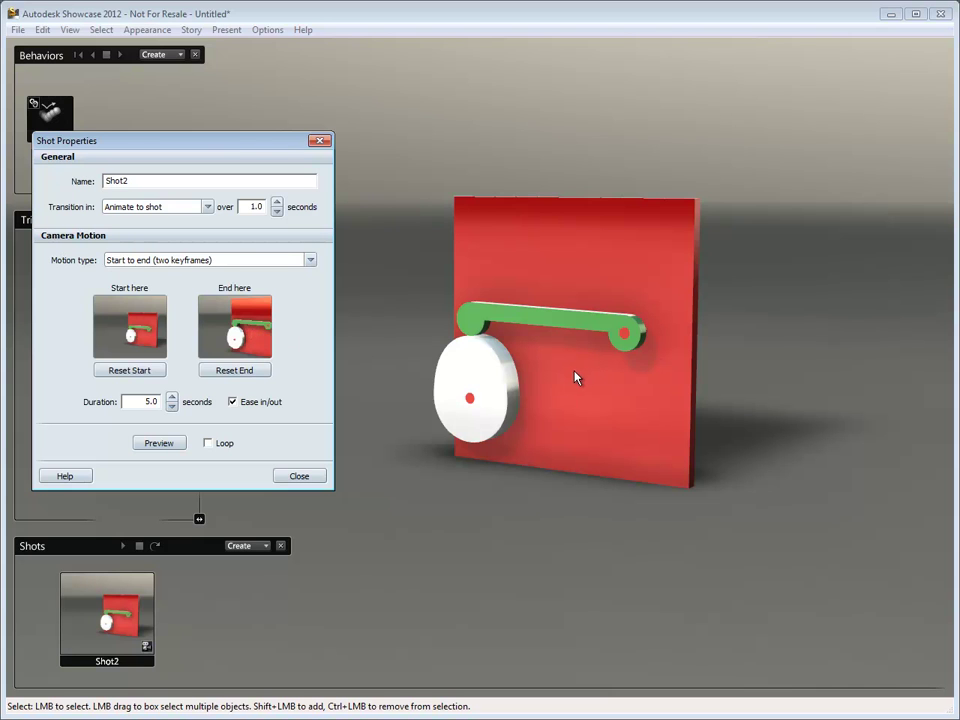
# Step: Reset the new shot's end keyframe to a close-up view of the cam and follower arm
pyautogui.scroll(5, 615, 448)
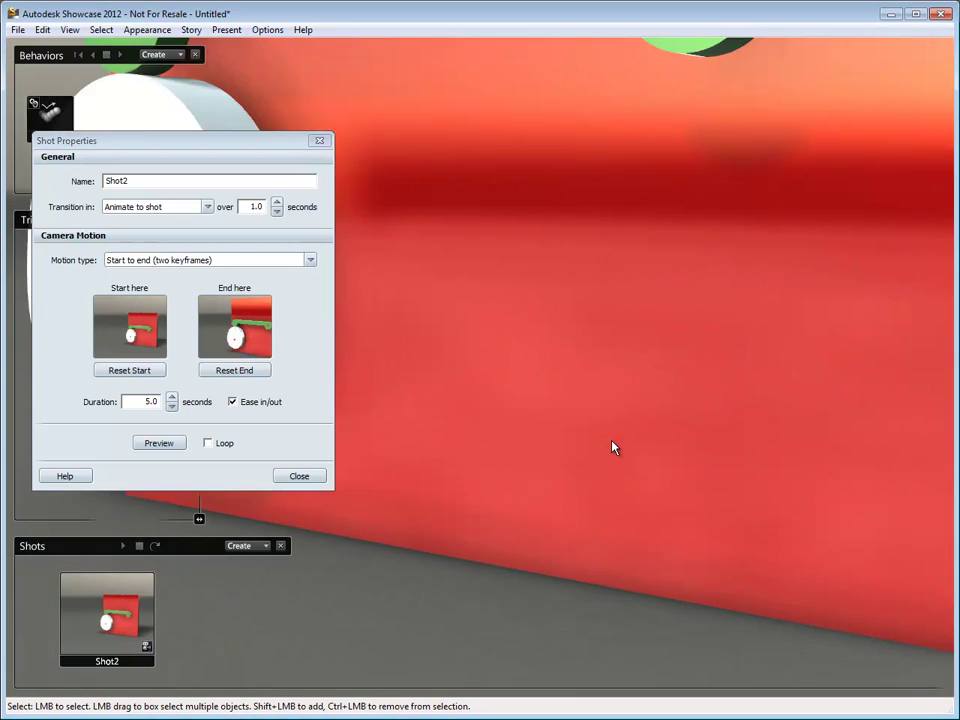
pyautogui.scroll(-5, 612, 446)
pyautogui.moveTo(611, 439); pyautogui.dragTo(564, 467, button='middle')
pyautogui.scroll(3, 564, 462)
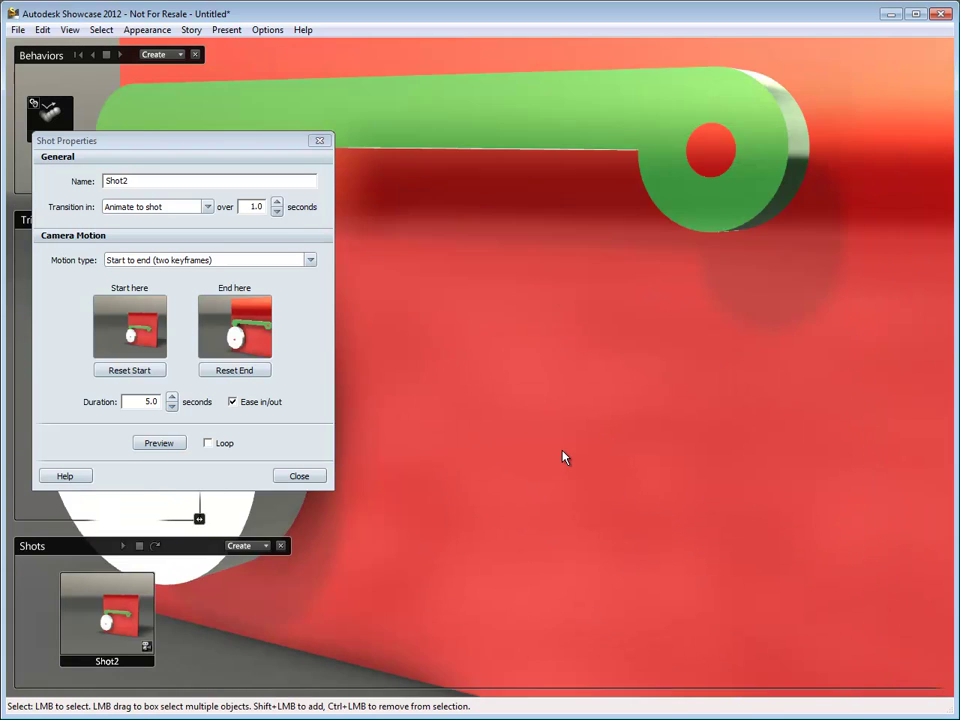
pyautogui.scroll(-3, 563, 457)
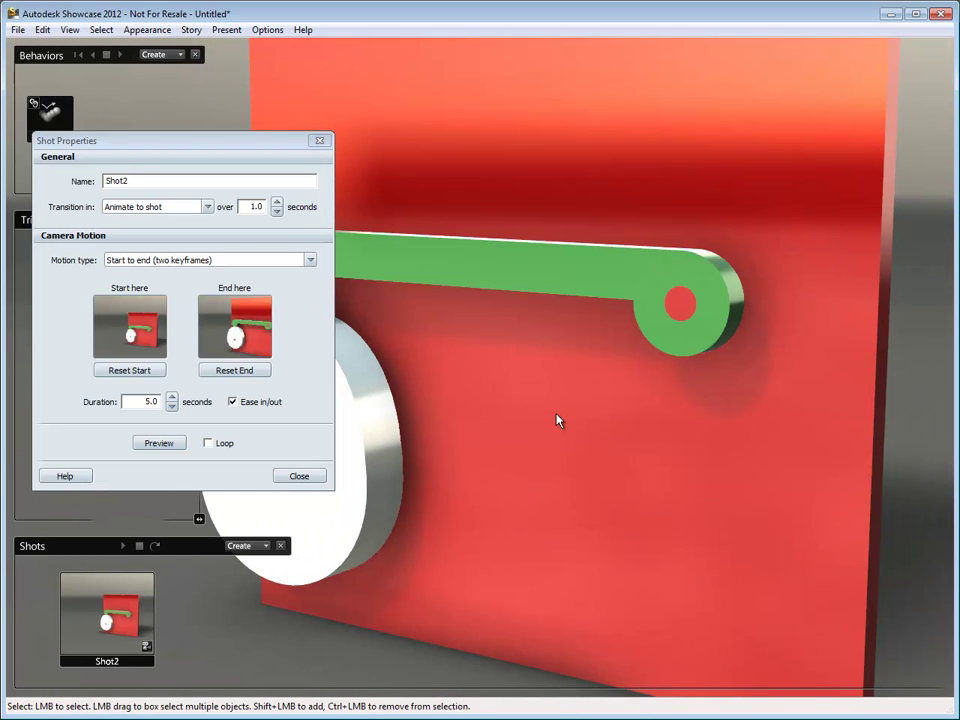
pyautogui.scroll(-4, 560, 424)
pyautogui.moveTo(561, 429)
pyautogui.mouseDown(button='middle')
pyautogui.moveTo(568, 435)
pyautogui.moveTo(591, 374)
pyautogui.moveTo(545, 384)
pyautogui.moveTo(557, 392)
pyautogui.moveTo(600, 375)
pyautogui.moveTo(519, 385)
pyautogui.moveTo(583, 379)
pyautogui.moveTo(600, 388)
pyautogui.moveTo(593, 394)
pyautogui.moveTo(626, 456)
pyautogui.mouseUp(button='middle')
pyautogui.scroll(3, 592, 388)
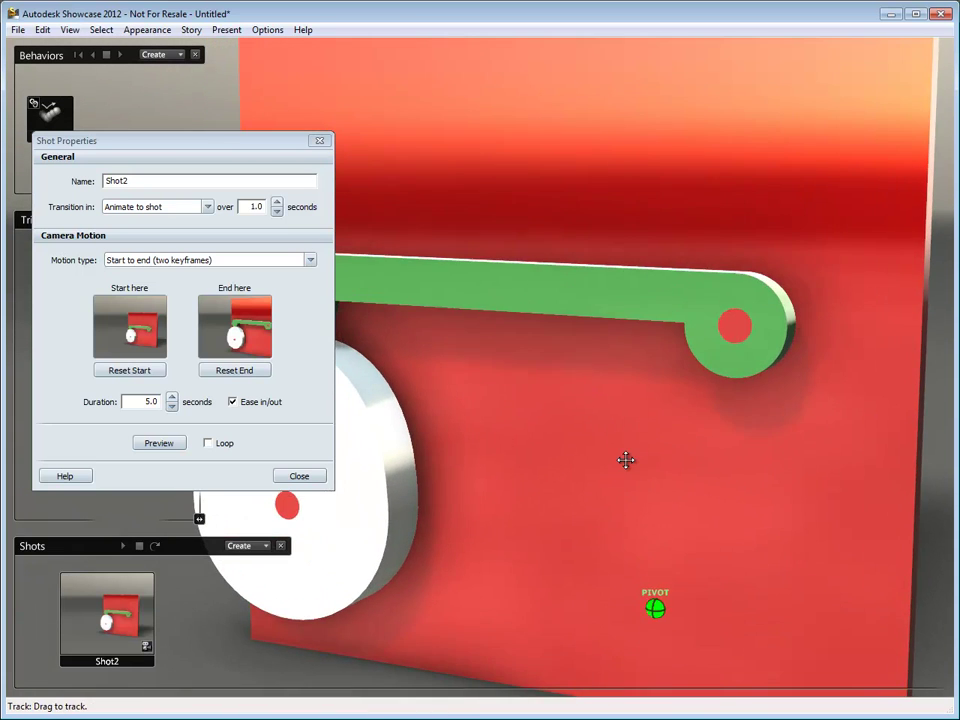
pyautogui.click(254, 371)
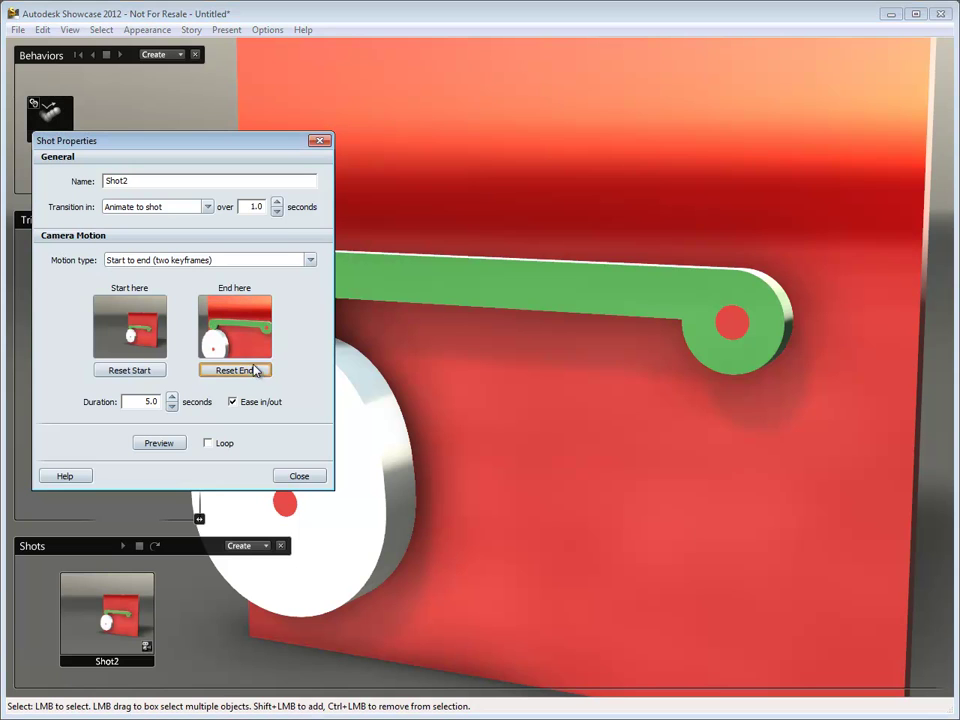
# Step: Preview the start-to-end shot and name it Zoom
pyautogui.click(160, 443)
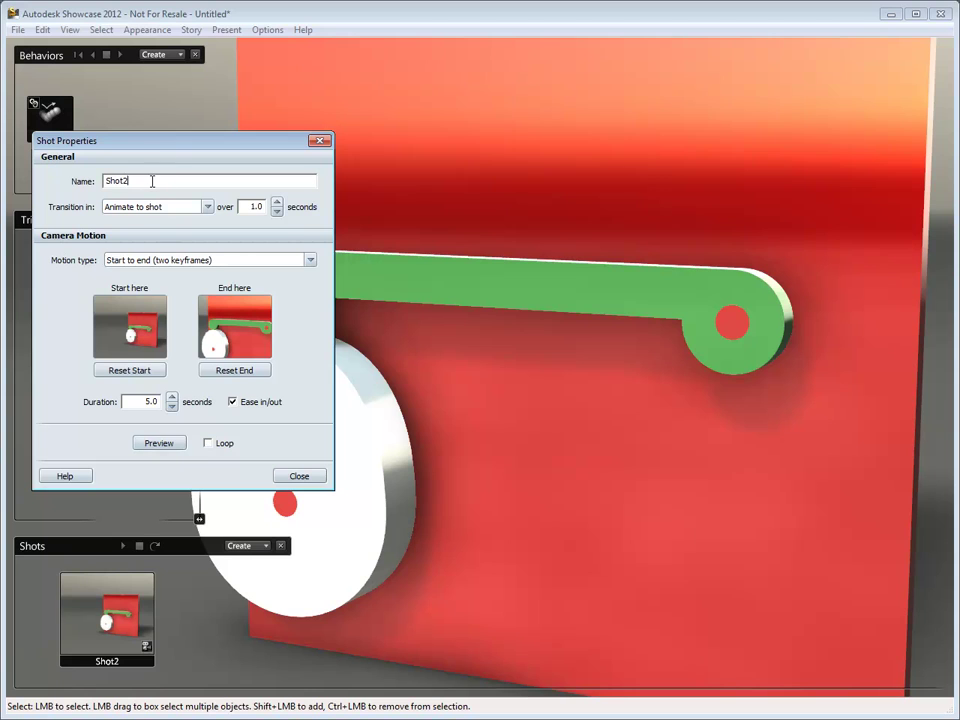
pyautogui.write('Zoom')
pyautogui.click(299, 476)
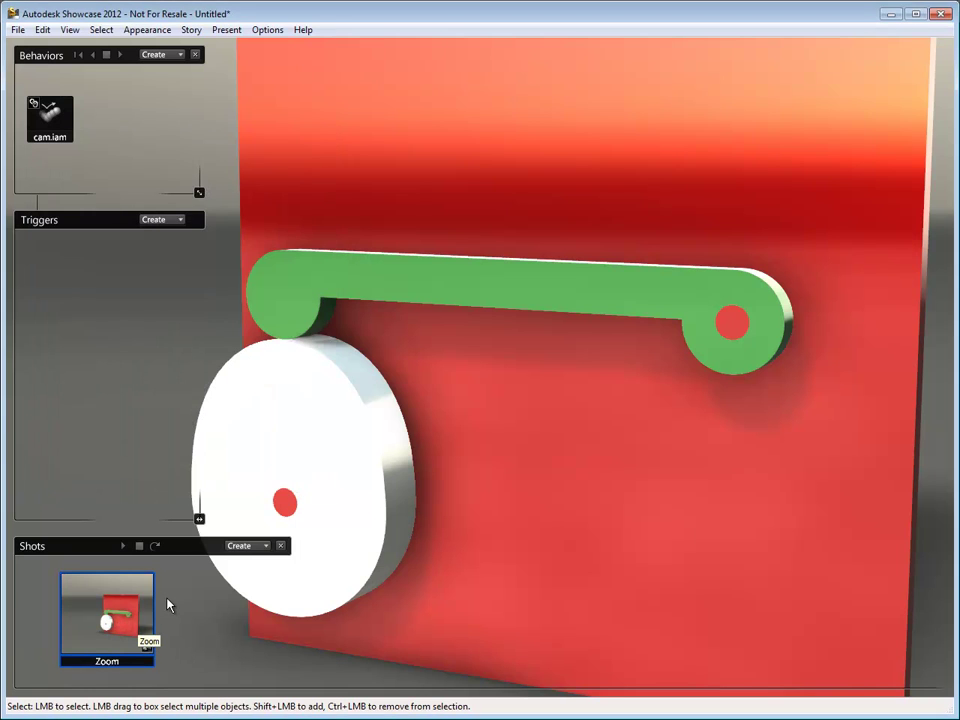
# Step: Create a second start-to-end shot and reset its end keyframe to a view orbited around to the cam's opposite side
pyautogui.click(266, 547)
pyautogui.click(317, 586)
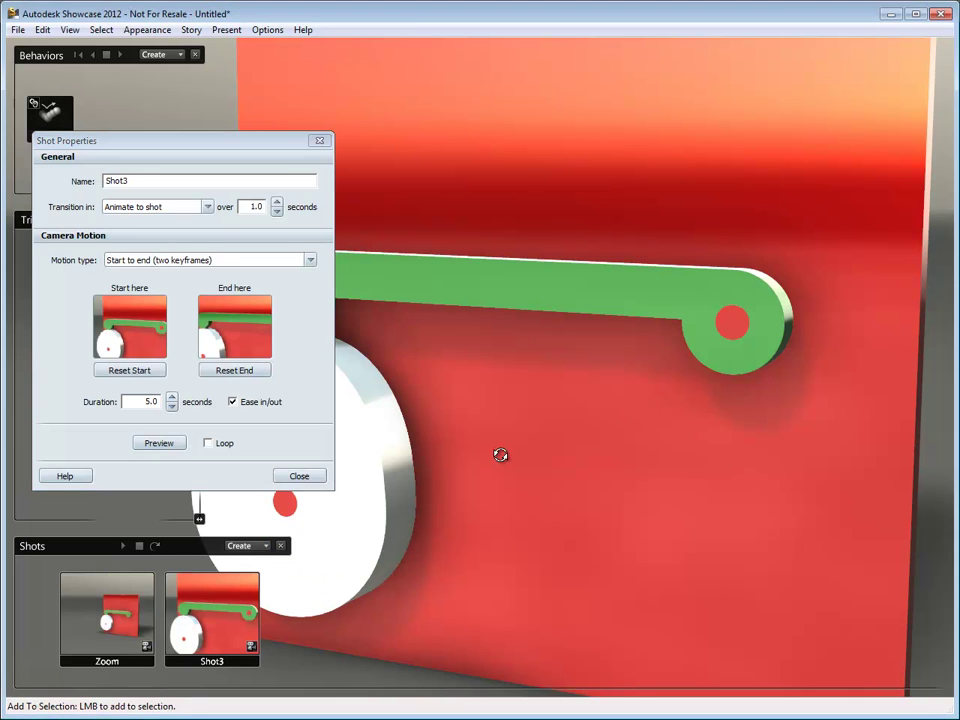
pyautogui.moveTo(499, 452)
pyautogui.mouseDown(button='middle')
pyautogui.moveTo(701, 424)
pyautogui.moveTo(761, 425)
pyautogui.moveTo(666, 441)
pyautogui.moveTo(813, 429)
pyautogui.mouseUp(button='middle')
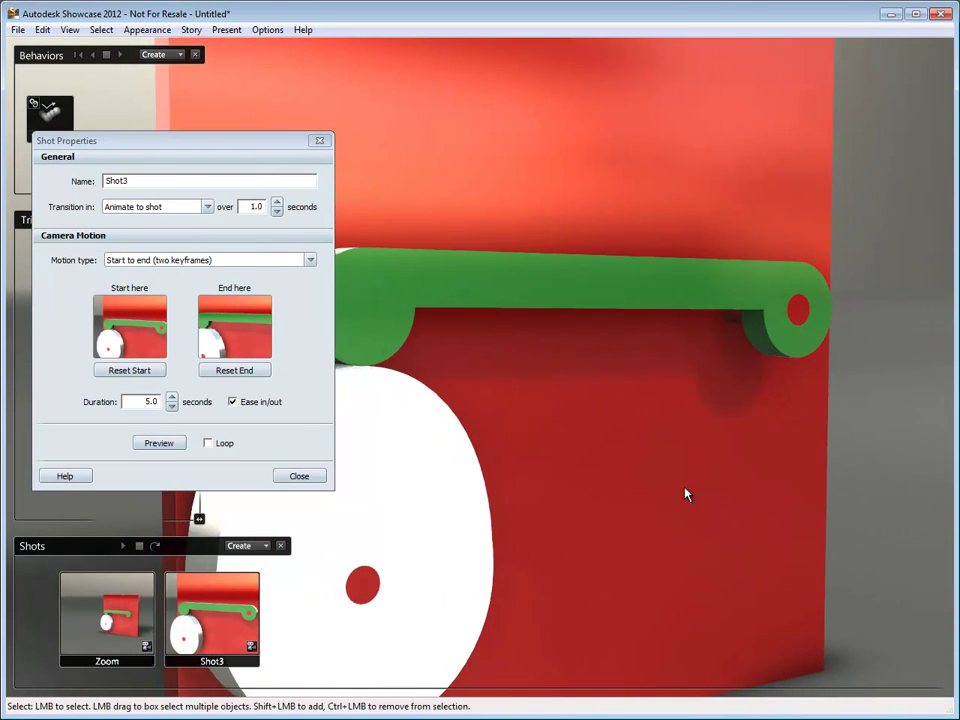
pyautogui.moveTo(686, 493); pyautogui.dragTo(606, 392, button='middle')
pyautogui.moveTo(598, 437); pyautogui.dragTo(630, 430, button='middle')
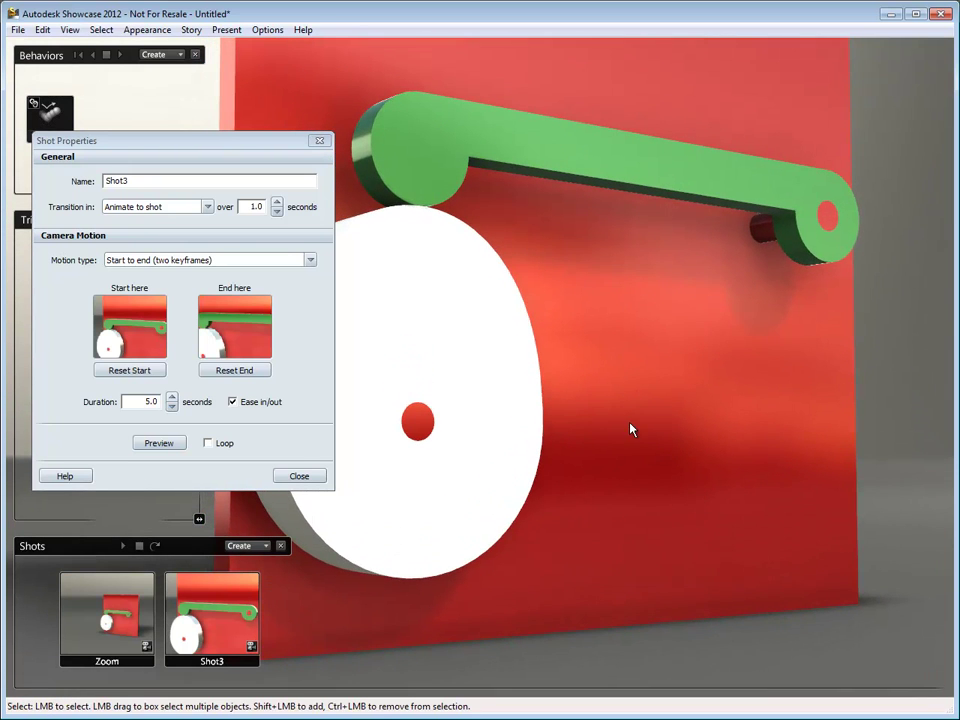
pyautogui.click(236, 368)
# Step: Preview the second shot and name it Rotate
pyautogui.click(158, 444)
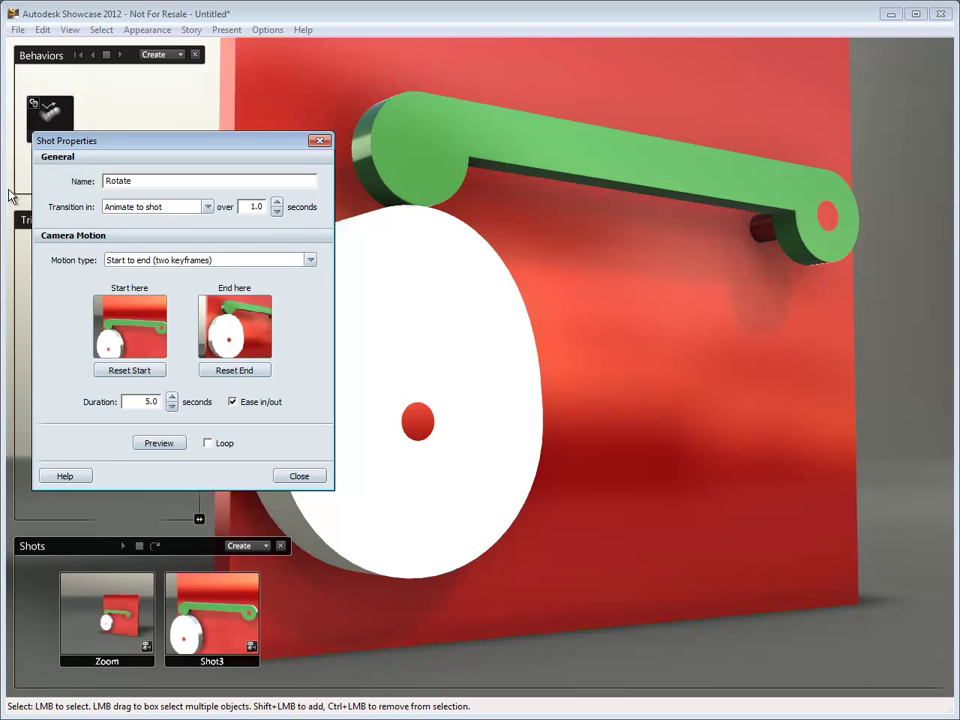
pyautogui.click(284, 477)
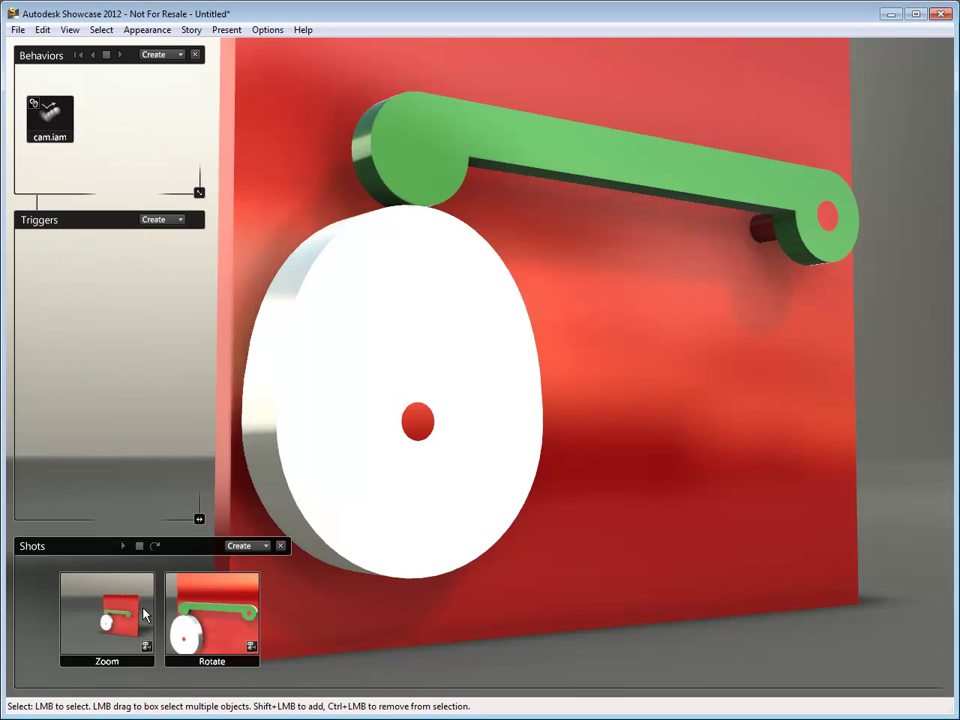
pyautogui.click(222, 628)
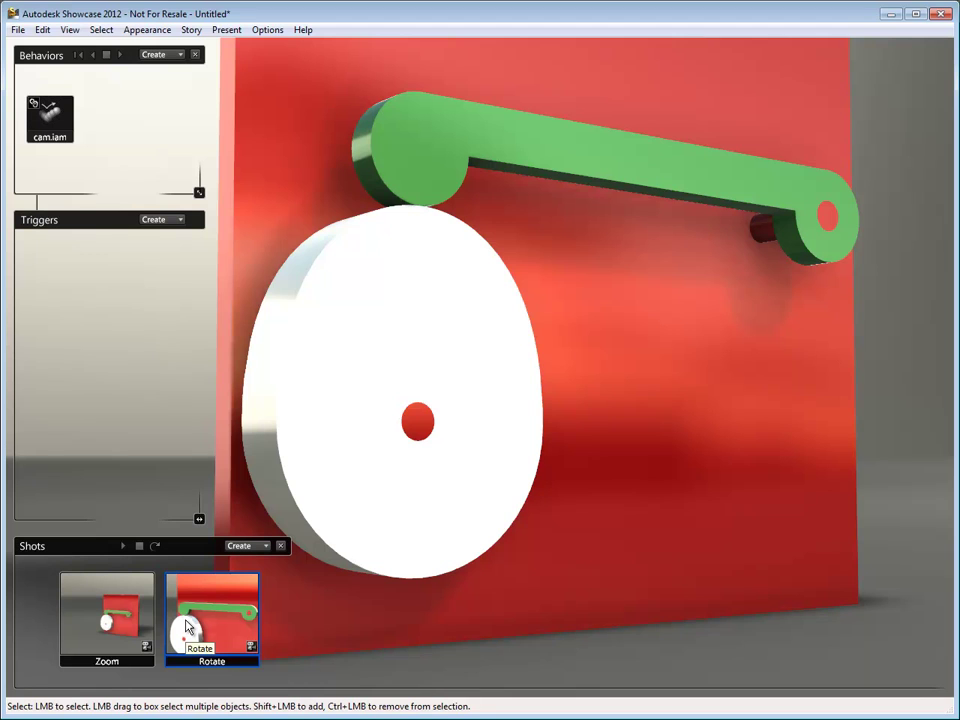
# Step: Display the storyboard alongside the behaviors and shots
pyautogui.press('y')
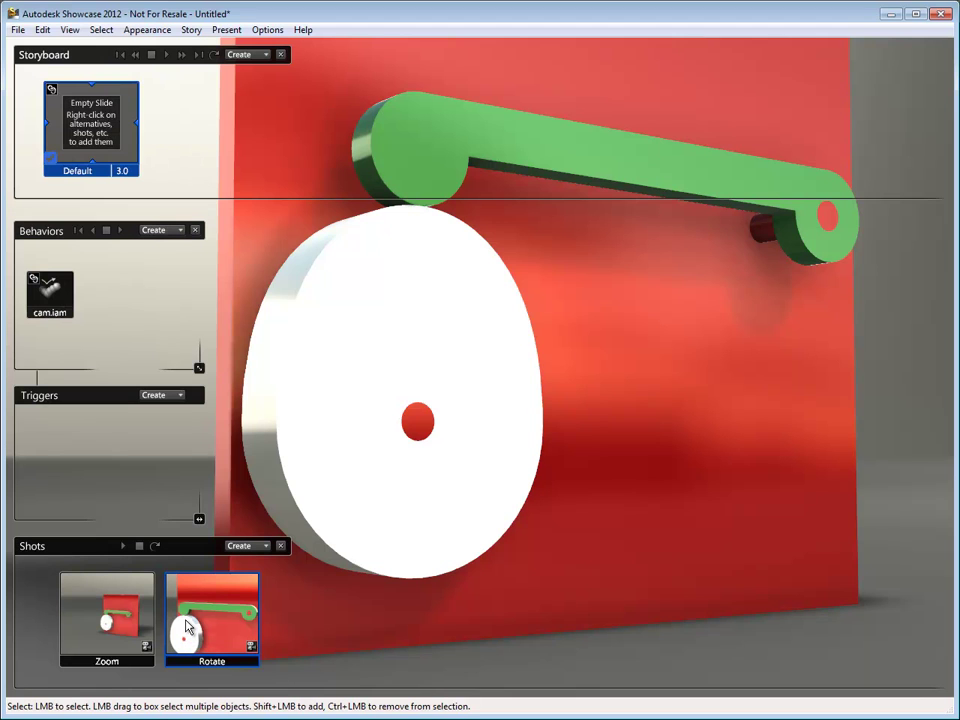
pyautogui.click(102, 30)
pyautogui.moveTo(146, 34)
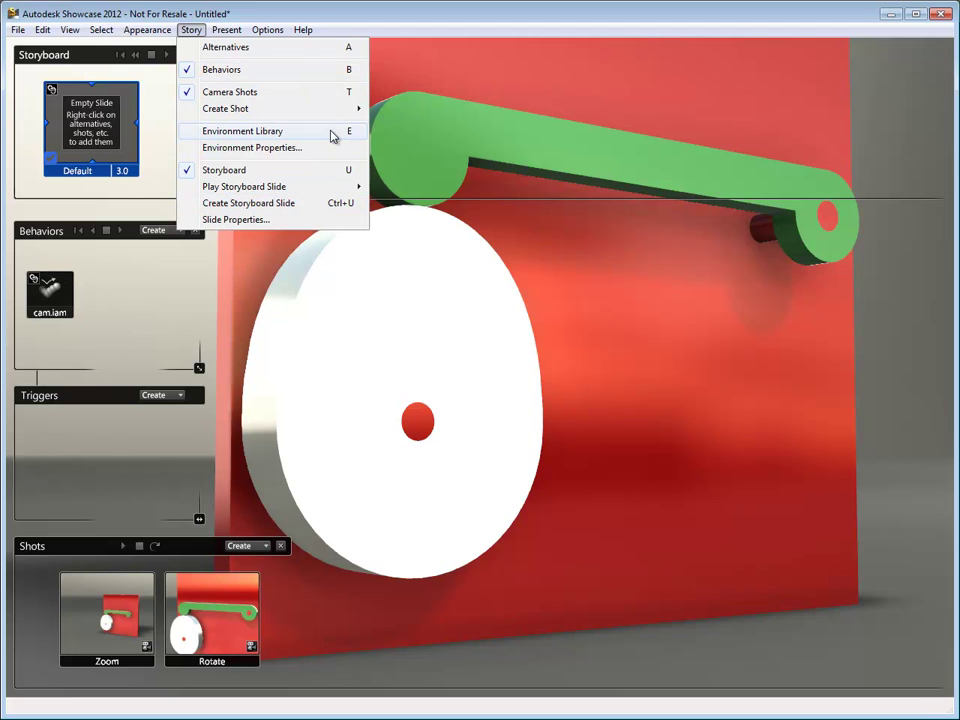
pyautogui.click(924, 460)
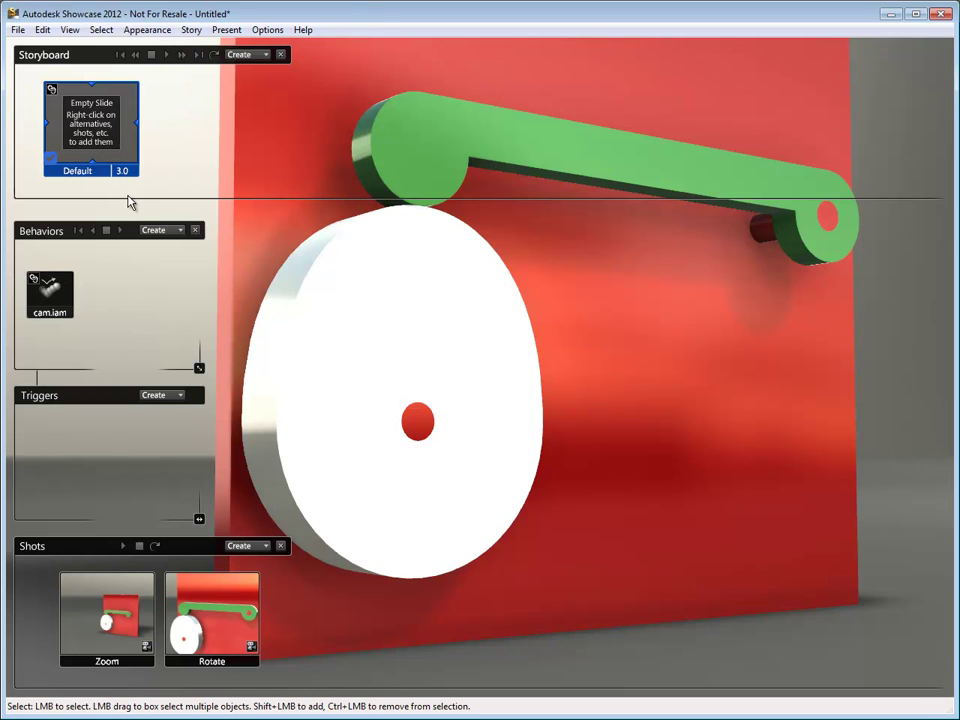
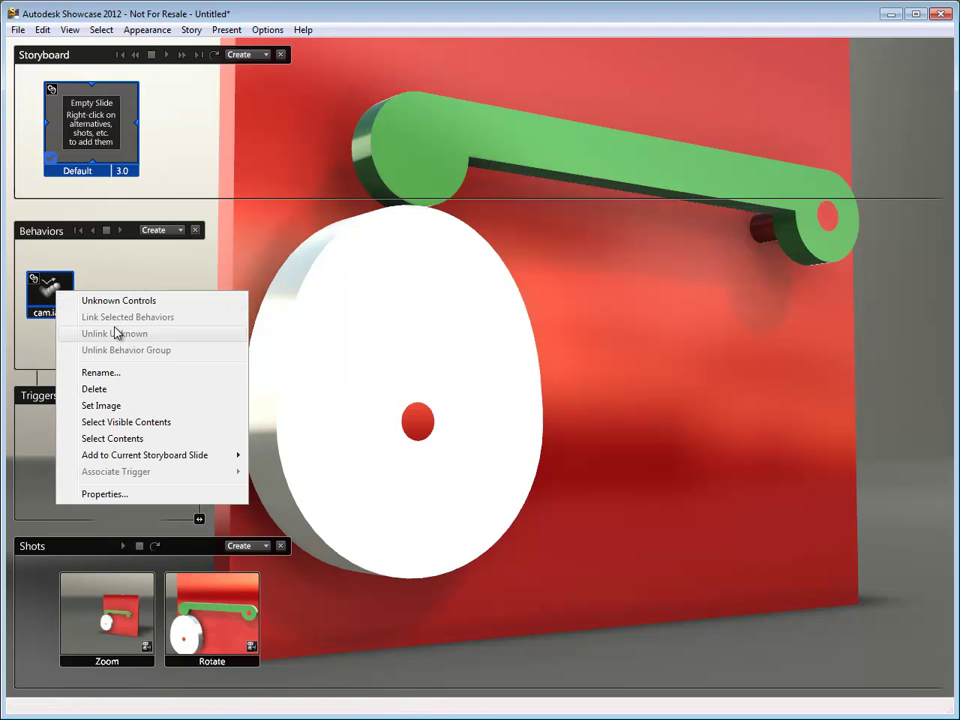
# Step: Add the cam.iam behavior to the current storyboard slide with the Play forward from start action
pyautogui.moveTo(115, 458)
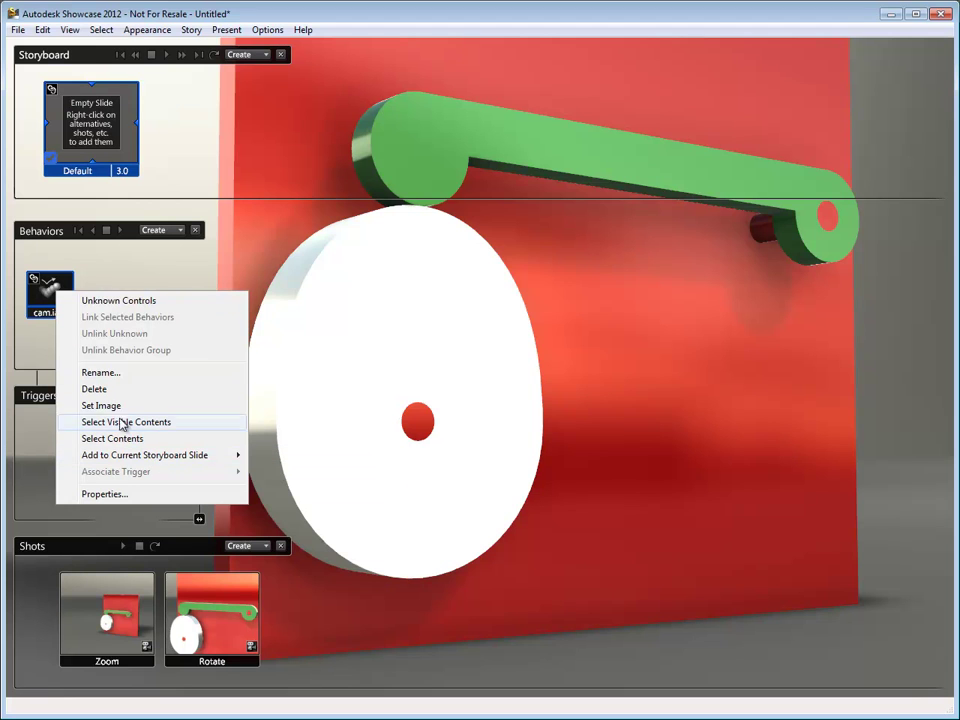
pyautogui.moveTo(146, 456)
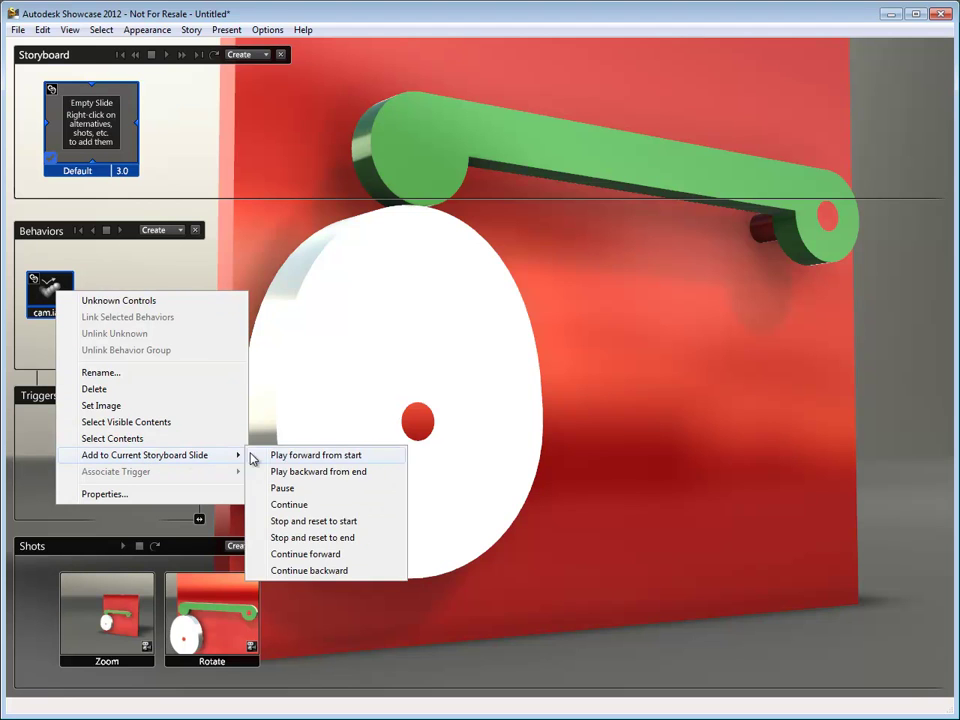
pyautogui.click(307, 457)
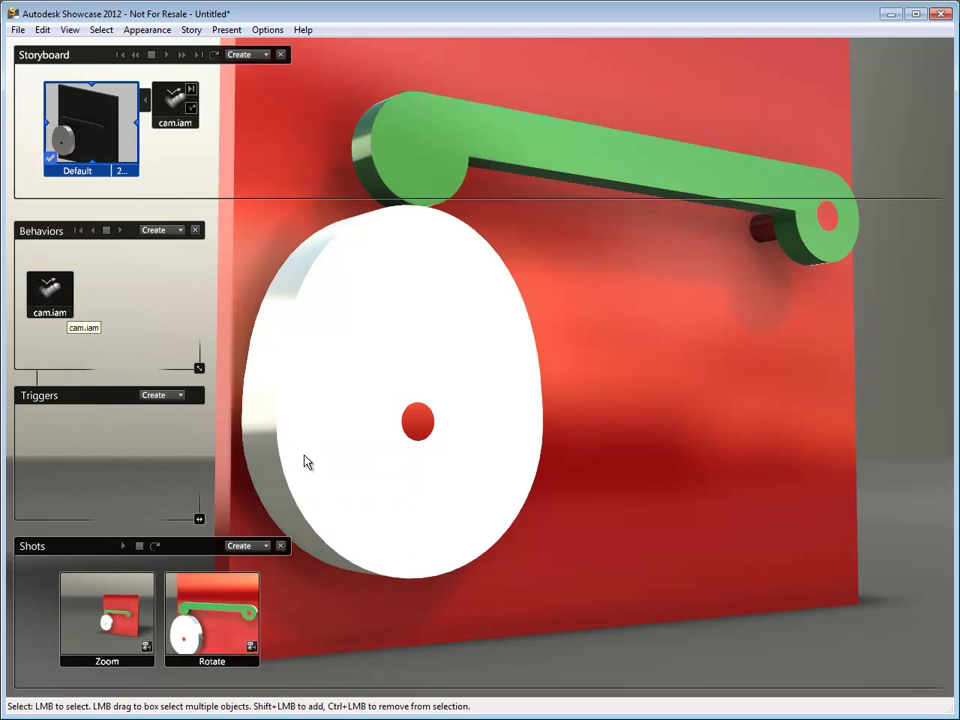
# Step: Add the Zoom and Rotate shots to the current storyboard slide
pyautogui.rightClick(107, 621)
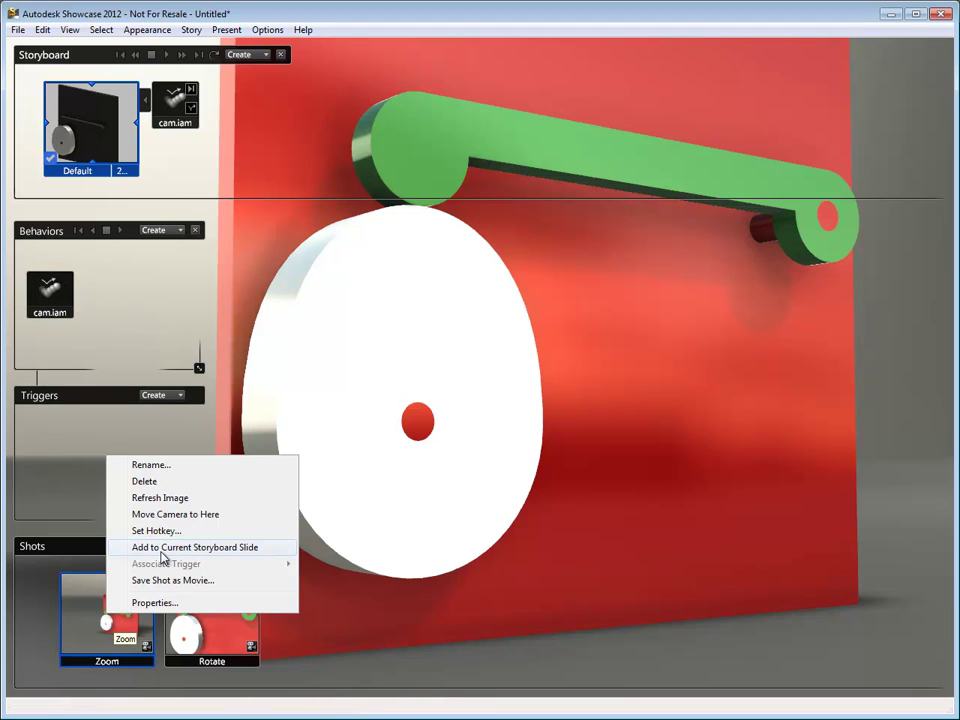
pyautogui.click(204, 548)
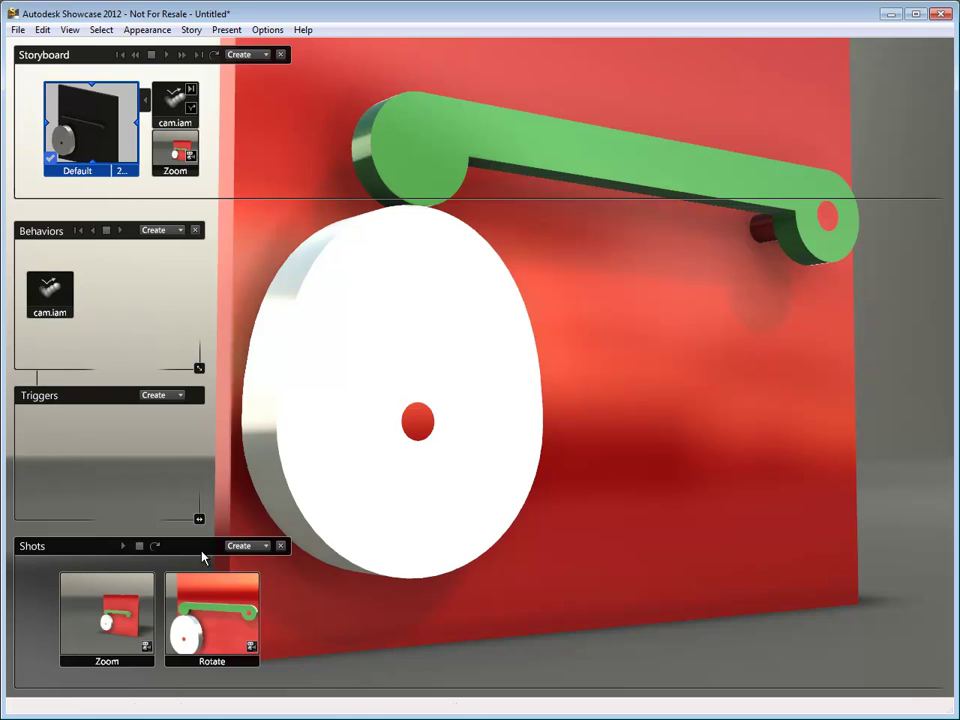
pyautogui.rightClick(200, 628)
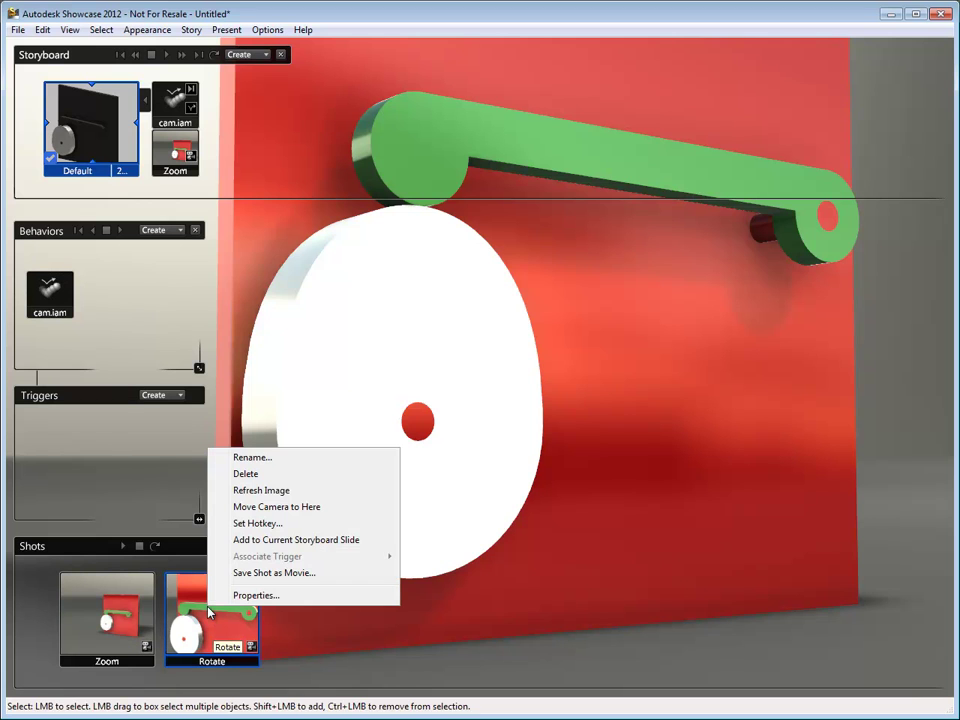
pyautogui.click(277, 542)
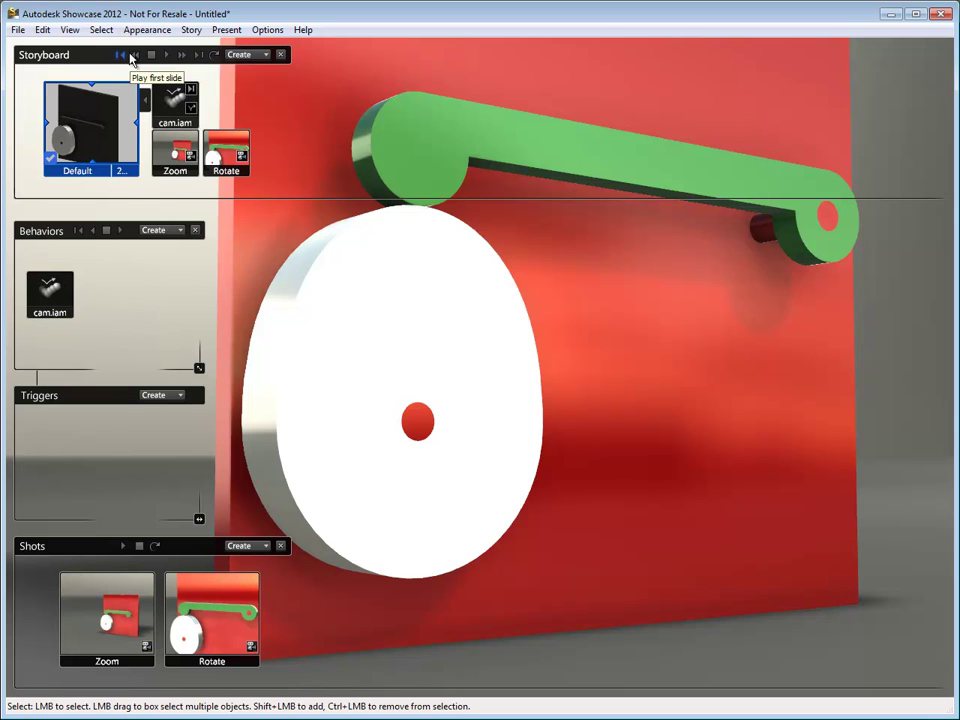
# Step: Play the Default storyboard slide from the start to preview it, and stop the playback
pyautogui.click(166, 56)
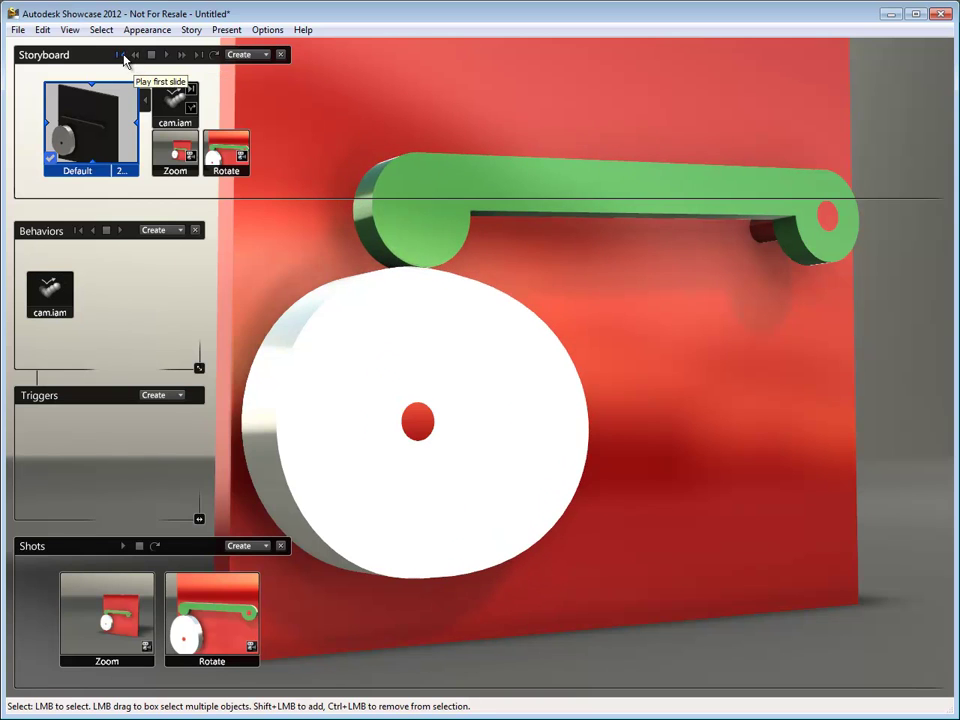
pyautogui.click(152, 57)
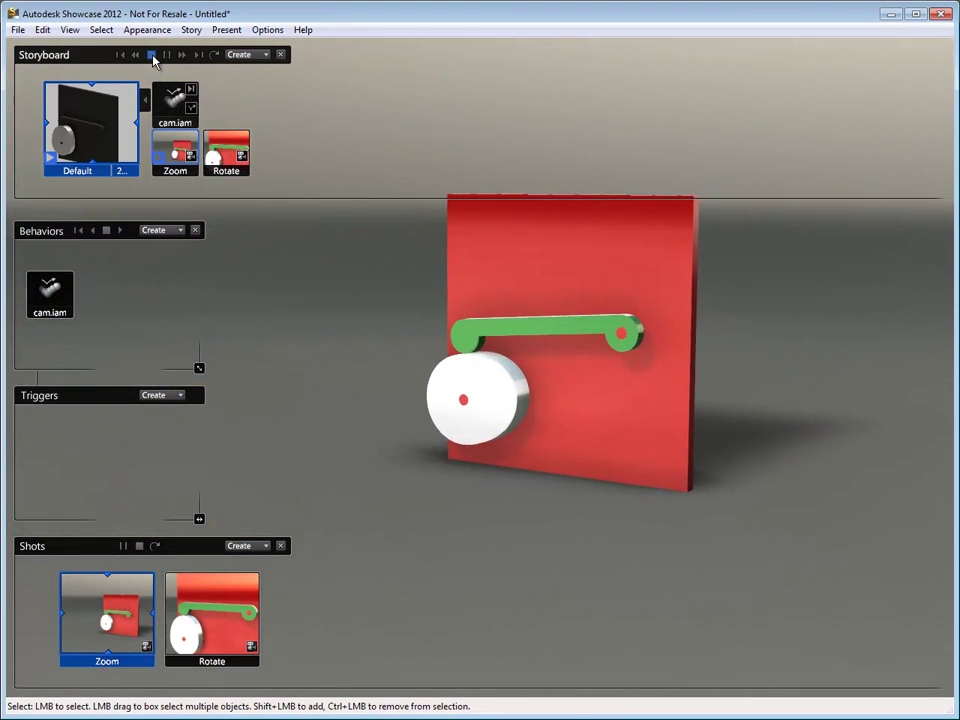
pyautogui.click(152, 57)
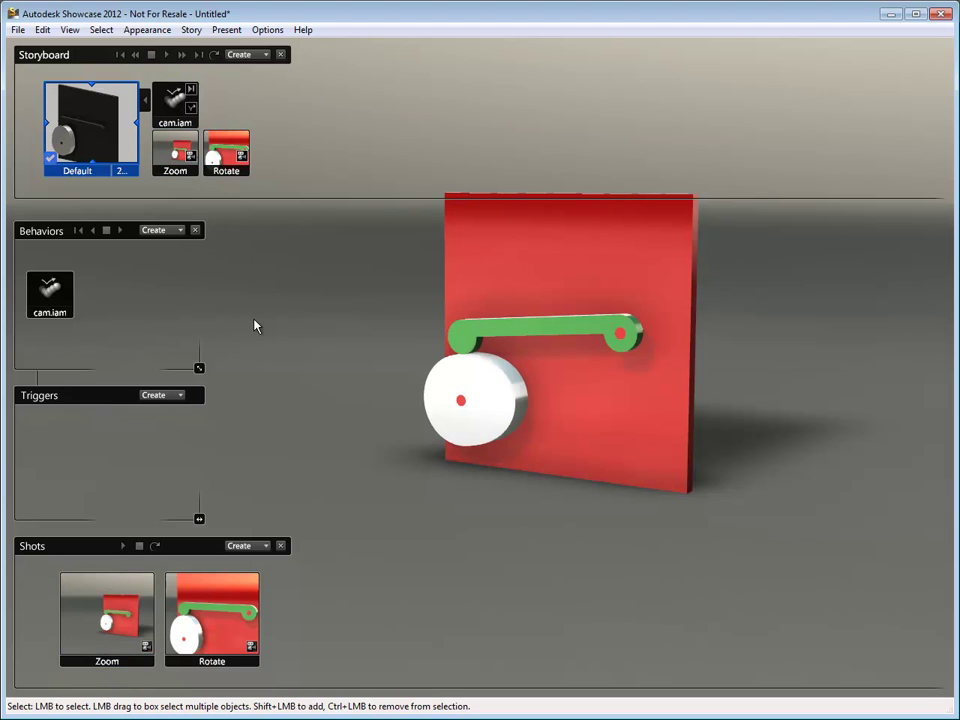
# Step: Hide the storyboard, behaviors and shots so that only the cam model scene is displayed
pyautogui.press('s')
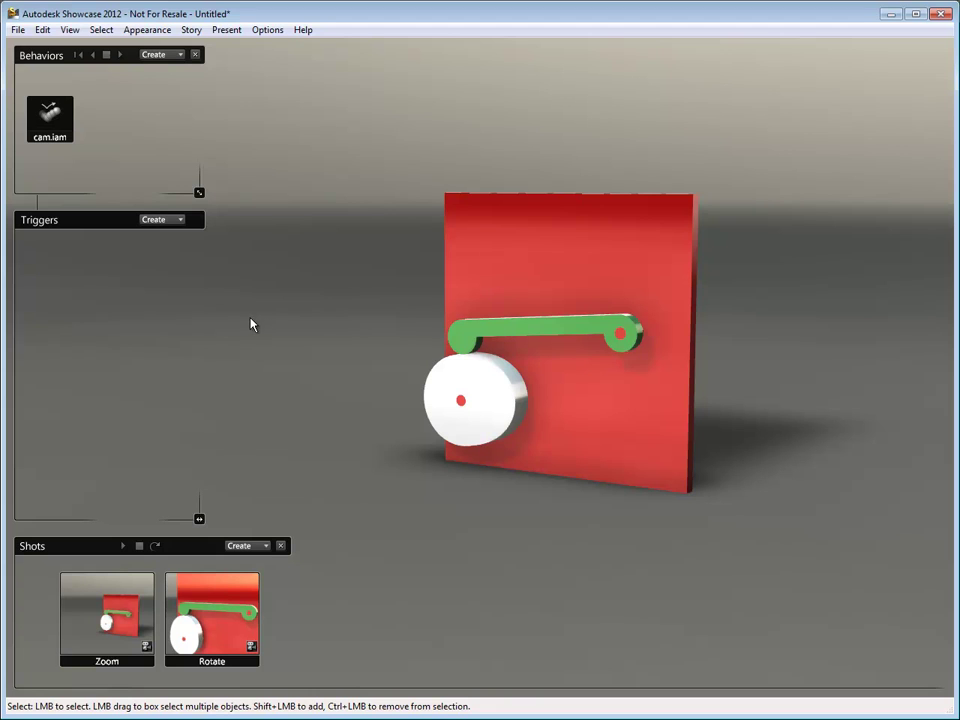
pyautogui.press('b')
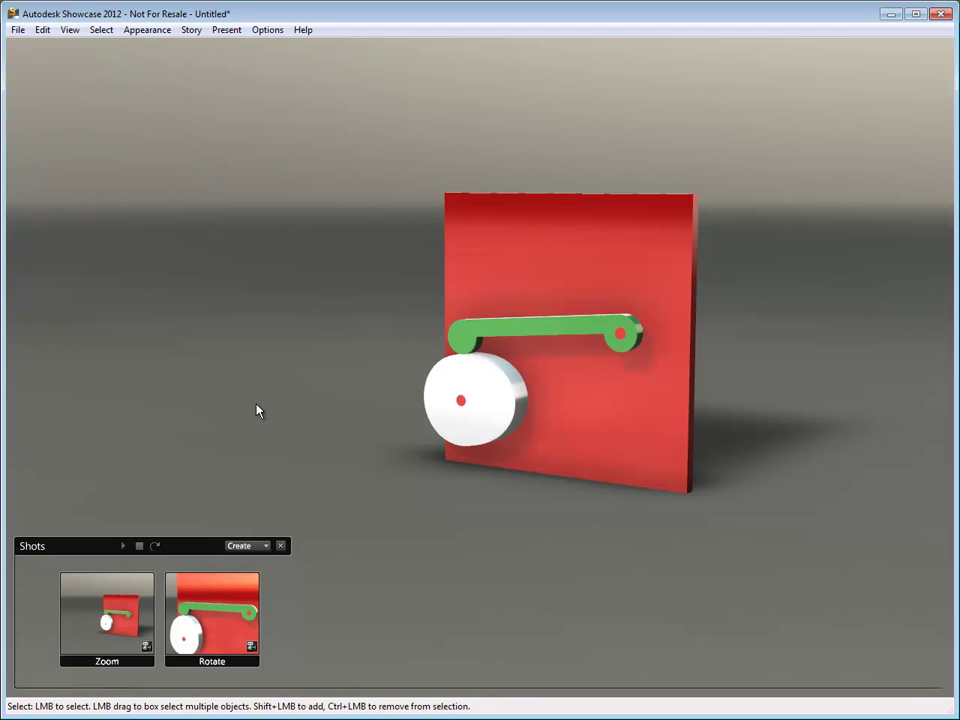
pyautogui.press('h')
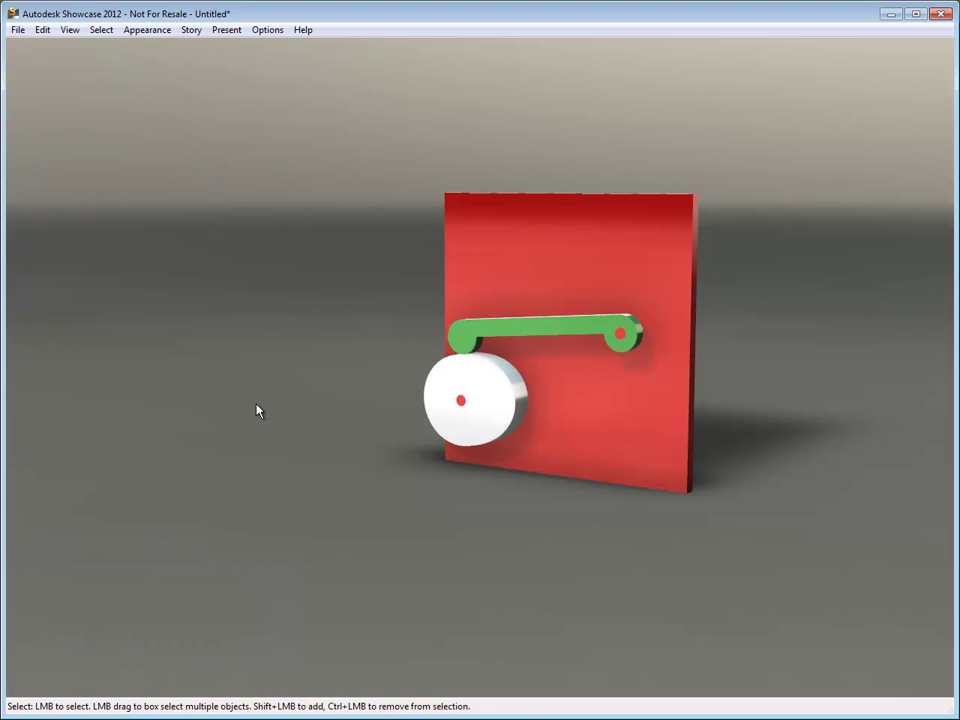
# Step: Start saving a movie of the scene and choose Slide: Default as the content to record
pyautogui.click(18, 30)
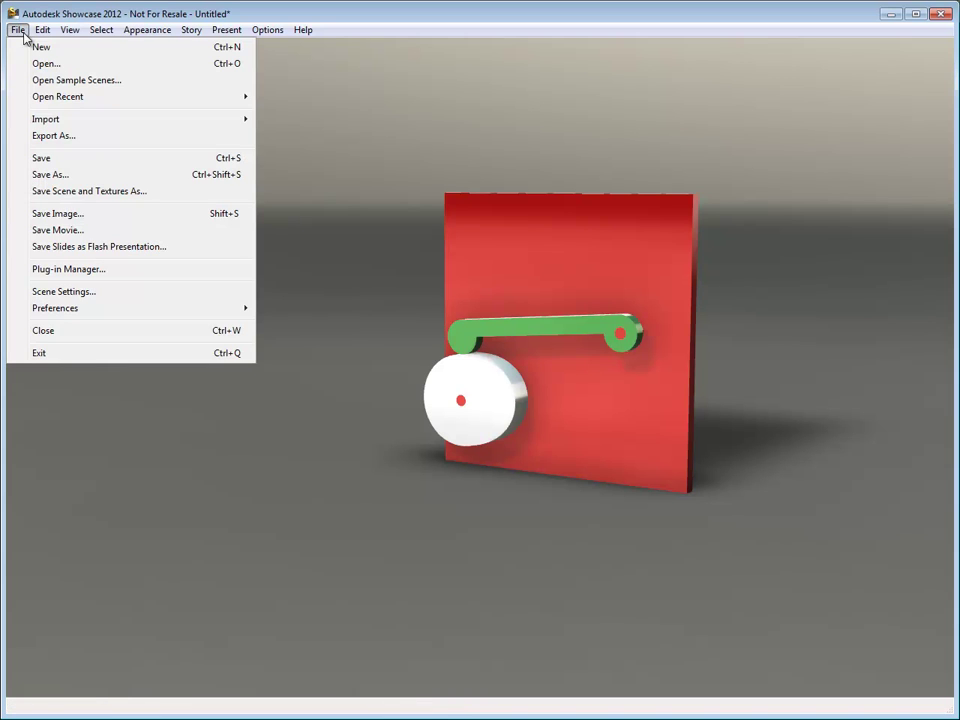
pyautogui.click(60, 231)
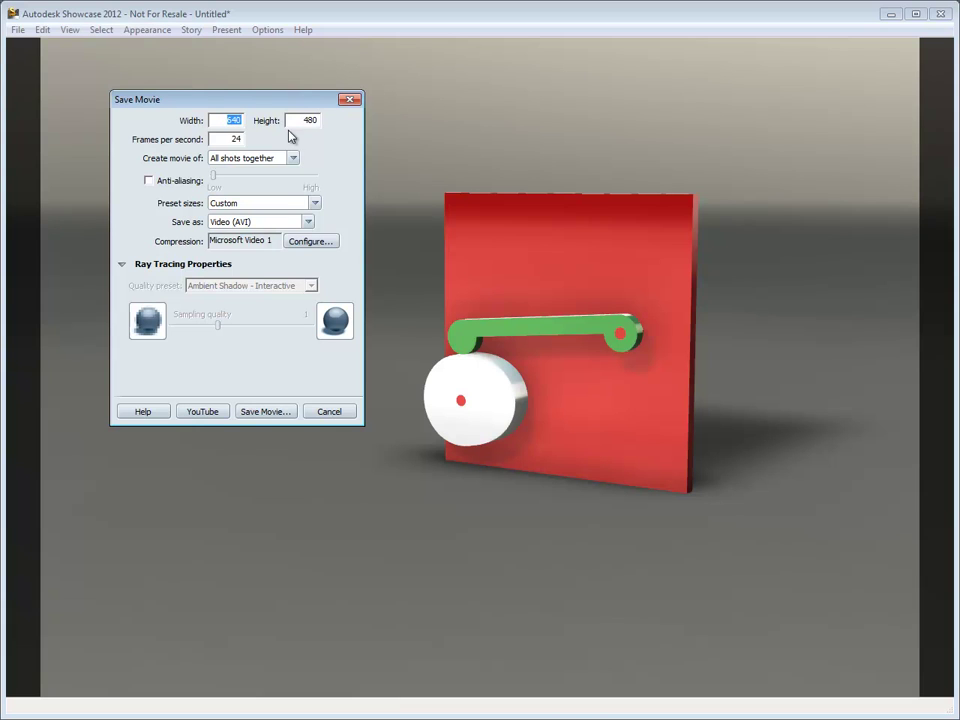
pyautogui.click(225, 141)
pyautogui.doubleClick(225, 141)
pyautogui.click(294, 160)
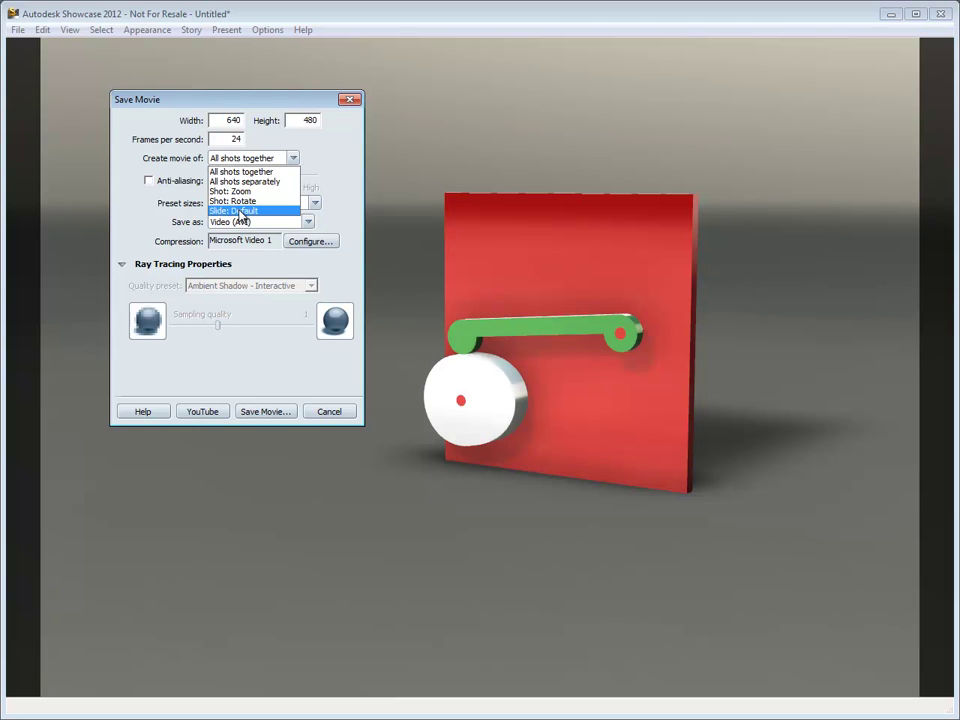
pyautogui.click(241, 214)
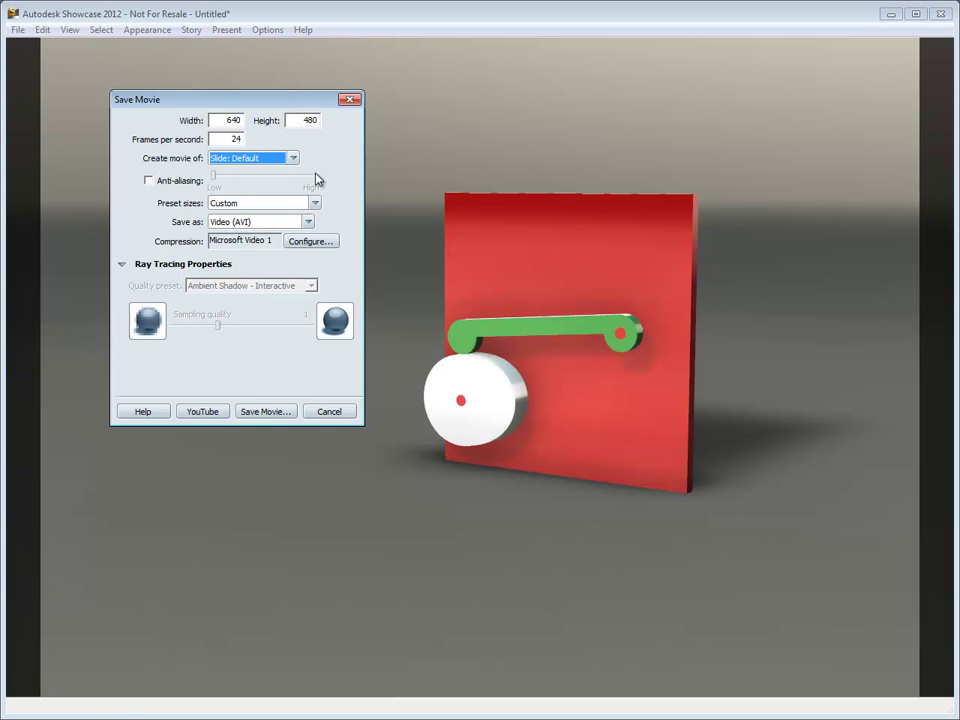
# Step: Try to save the slide movie to the Desktop as an AVI named cam, replacing the existing file
pyautogui.click(262, 412)
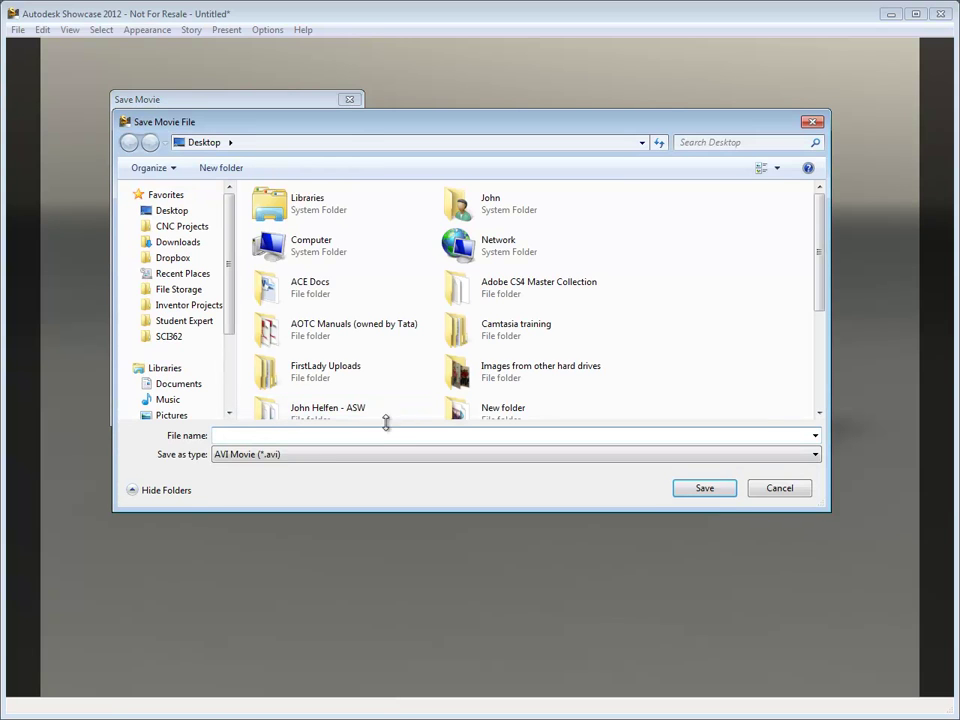
pyautogui.write('cam')
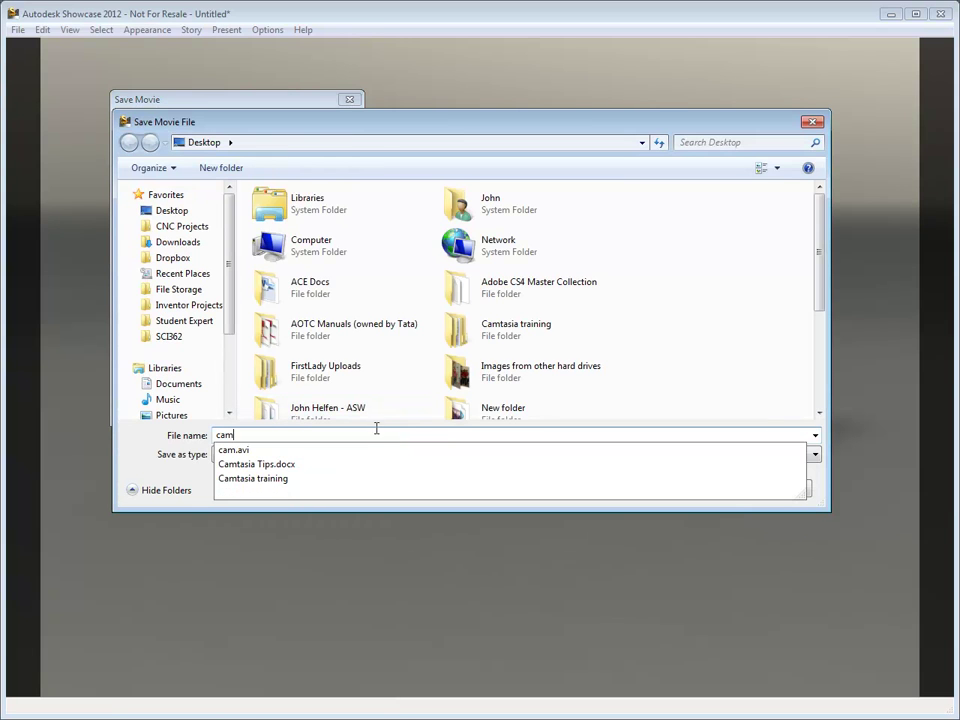
pyautogui.click(825, 343)
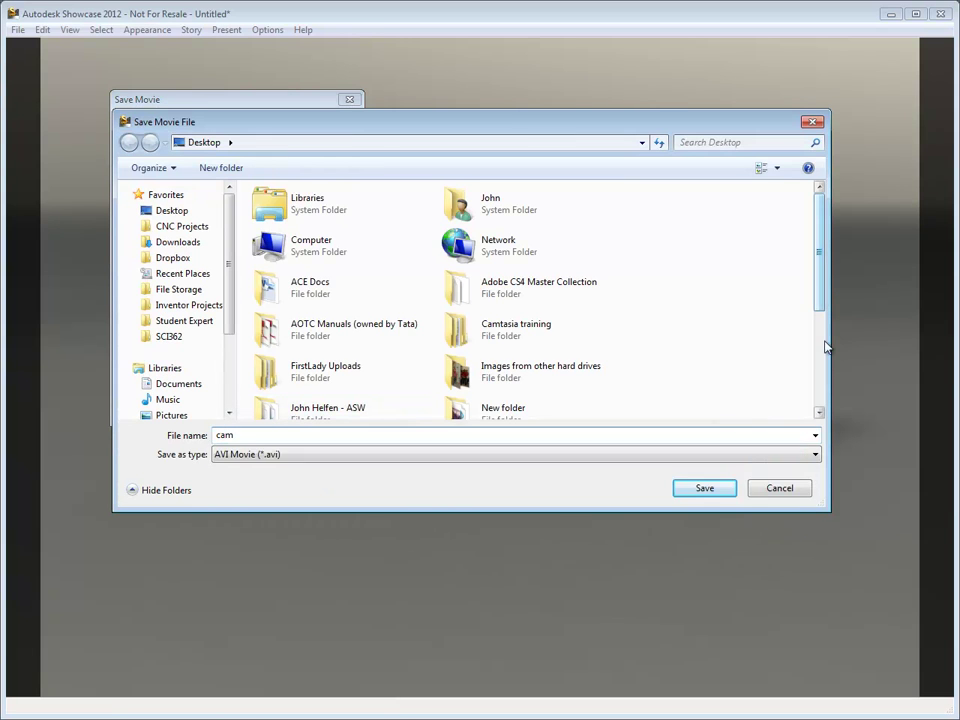
pyautogui.click(720, 490)
pyautogui.click(579, 372)
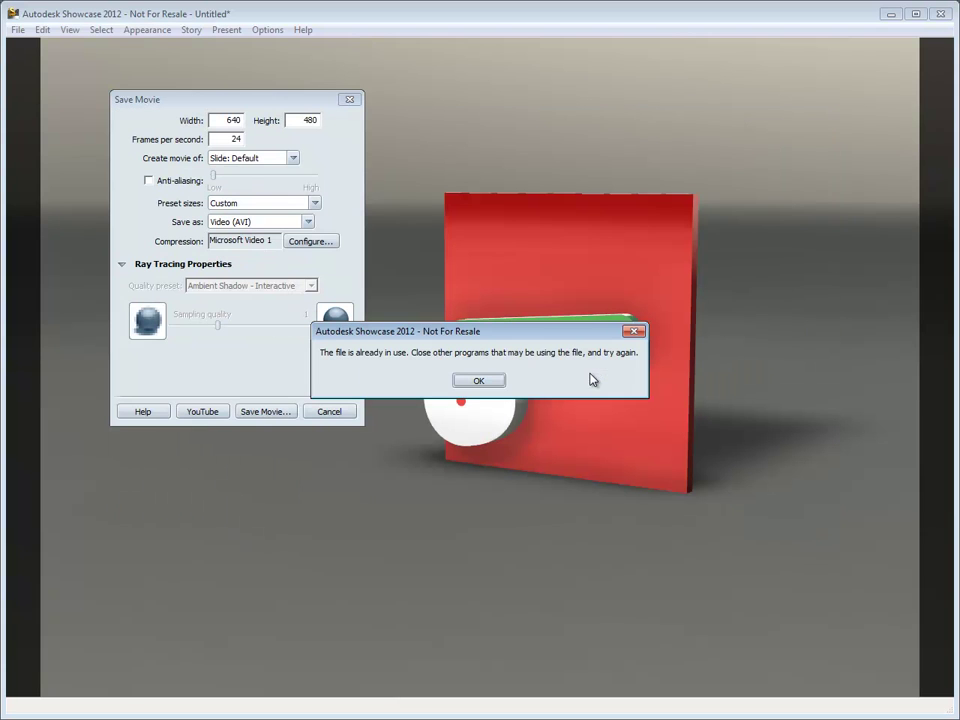
pyautogui.click(490, 382)
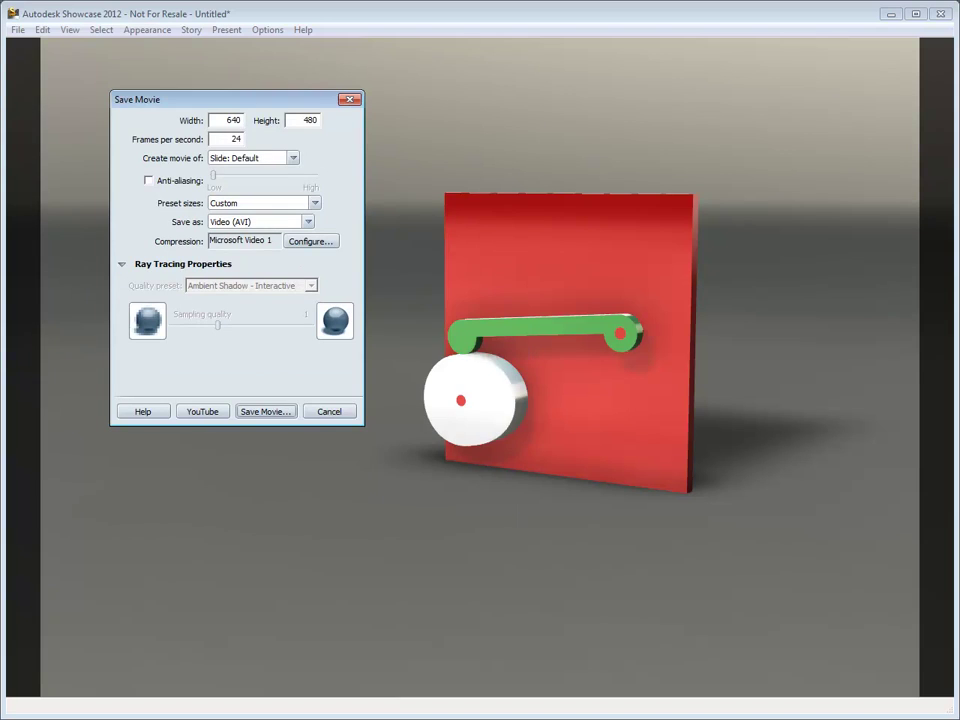
# Step: Retry saving the Default slide movie as cam.avi on the Desktop, overwriting the existing file
pyautogui.click(283, 412)
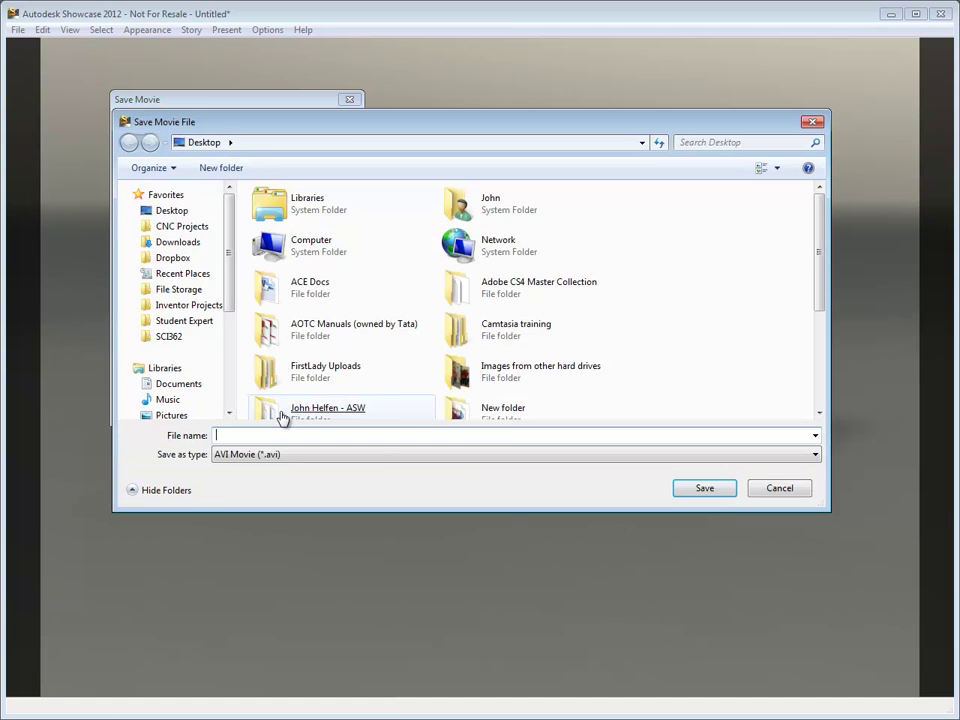
pyautogui.write('cam')
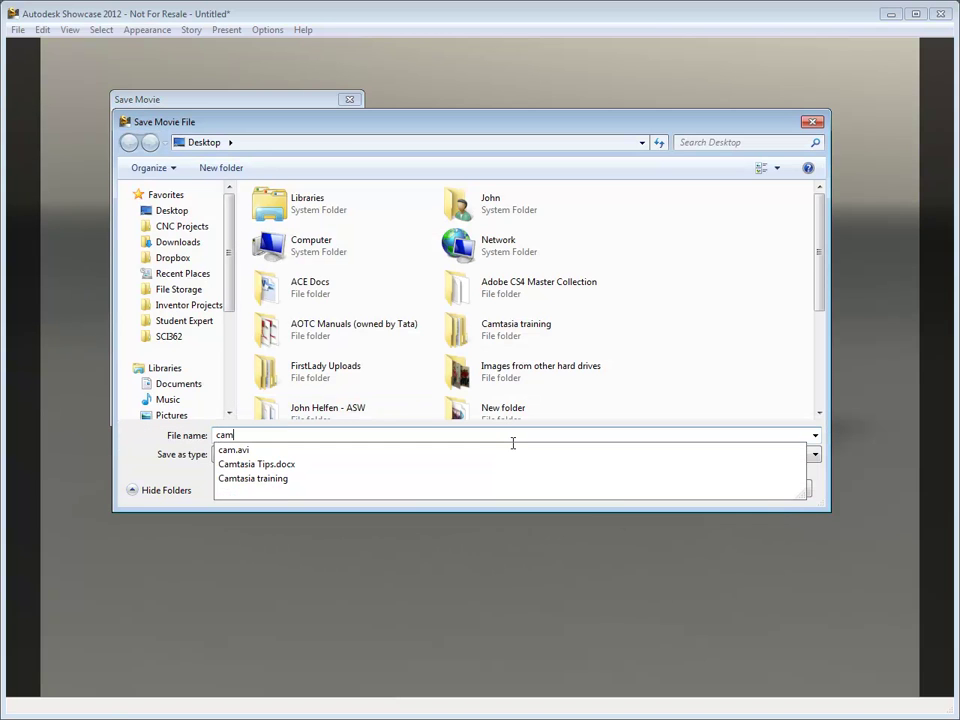
pyautogui.click(705, 489)
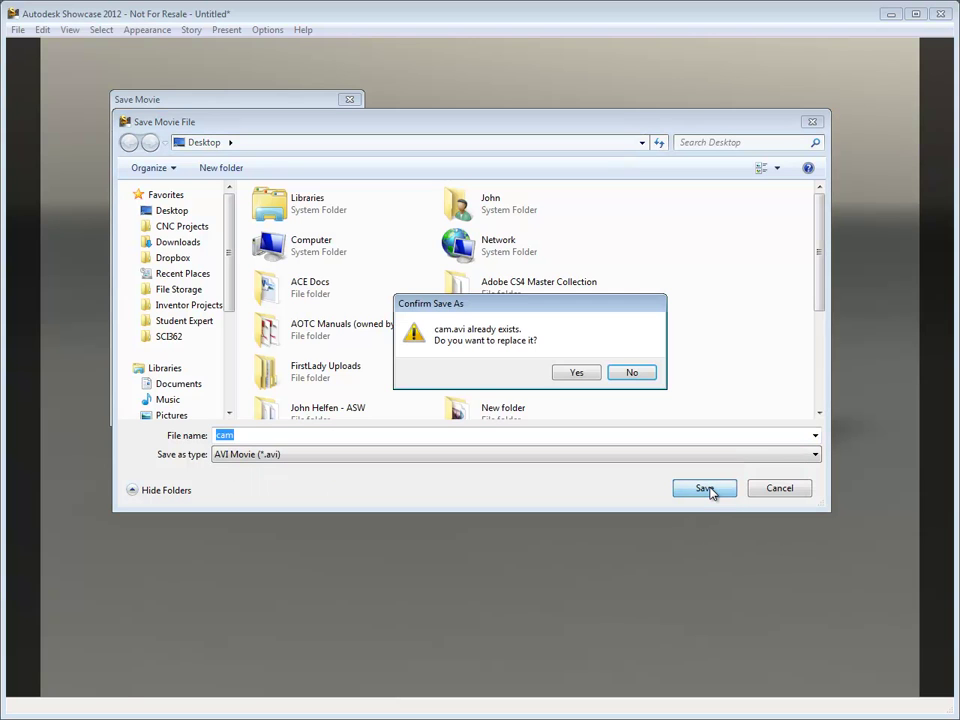
pyautogui.click(580, 377)
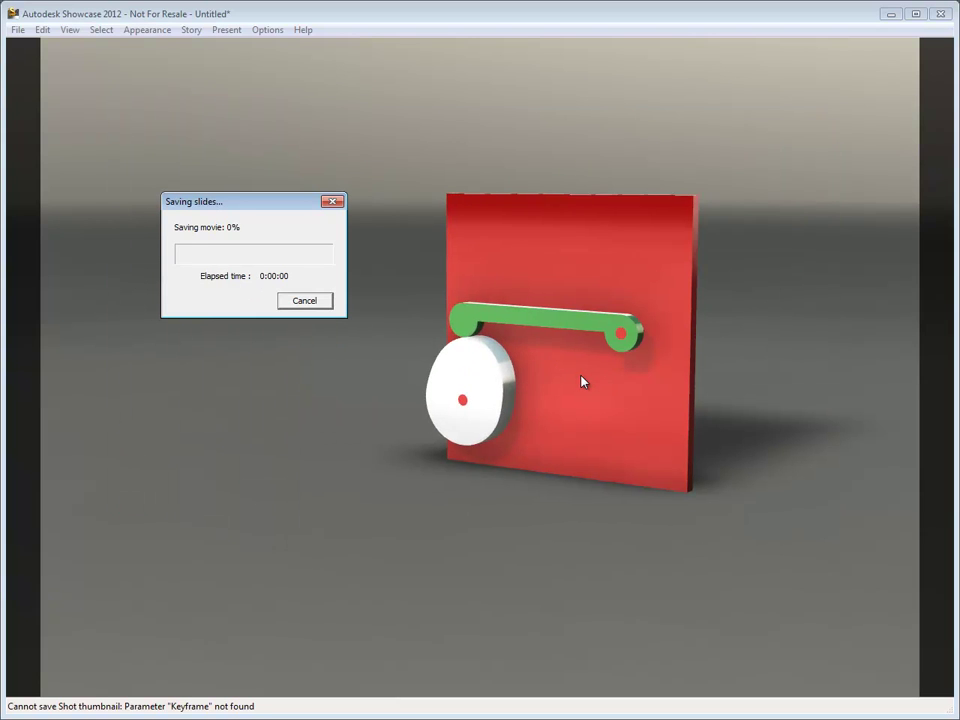